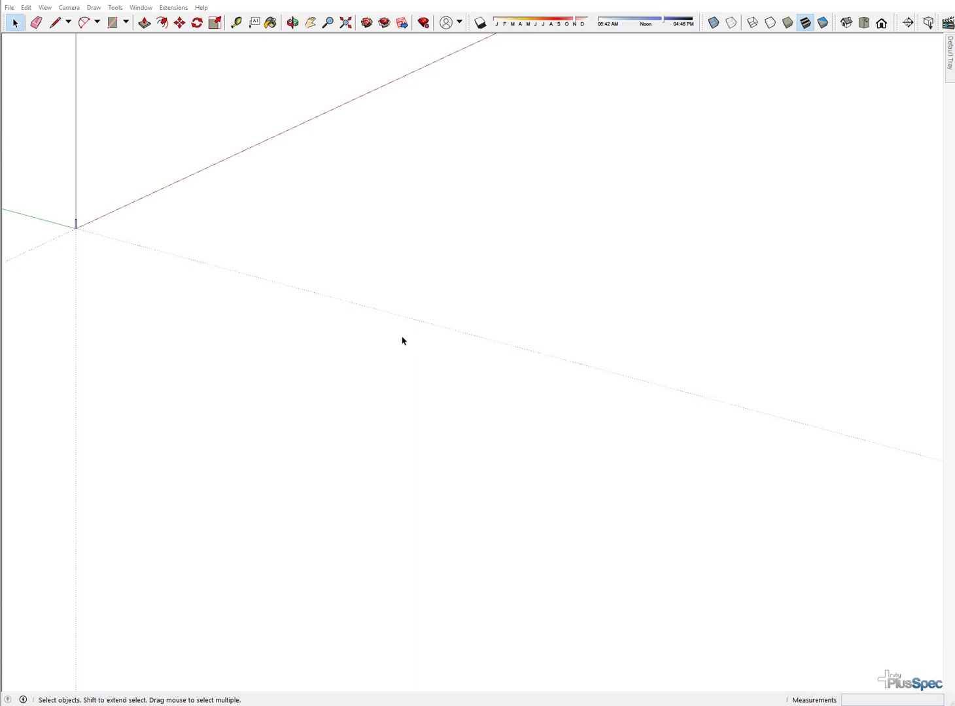
pyautogui.press('o')
pyautogui.moveTo(397, 344); pyautogui.dragTo(565, 580)
pyautogui.press('space')
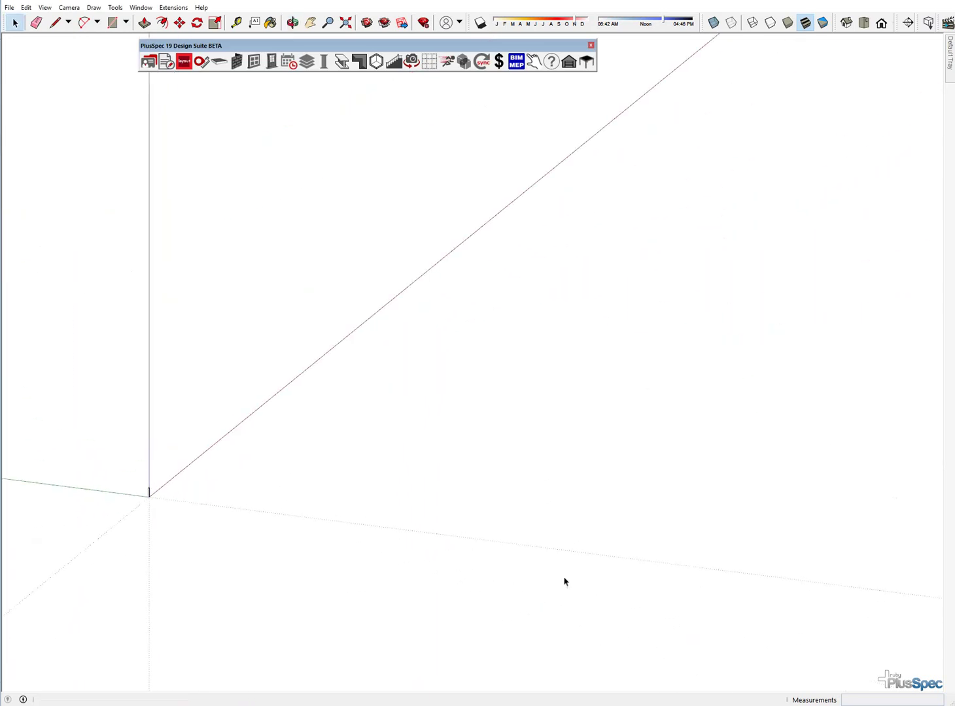
pyautogui.click(10, 8)
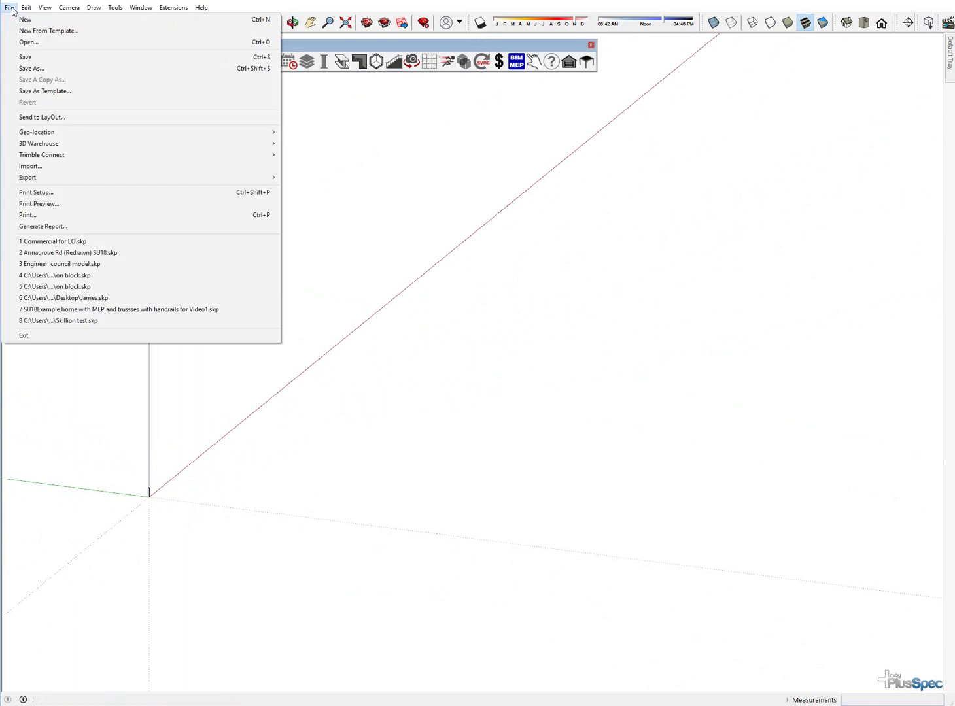
pyautogui.click(60, 167)
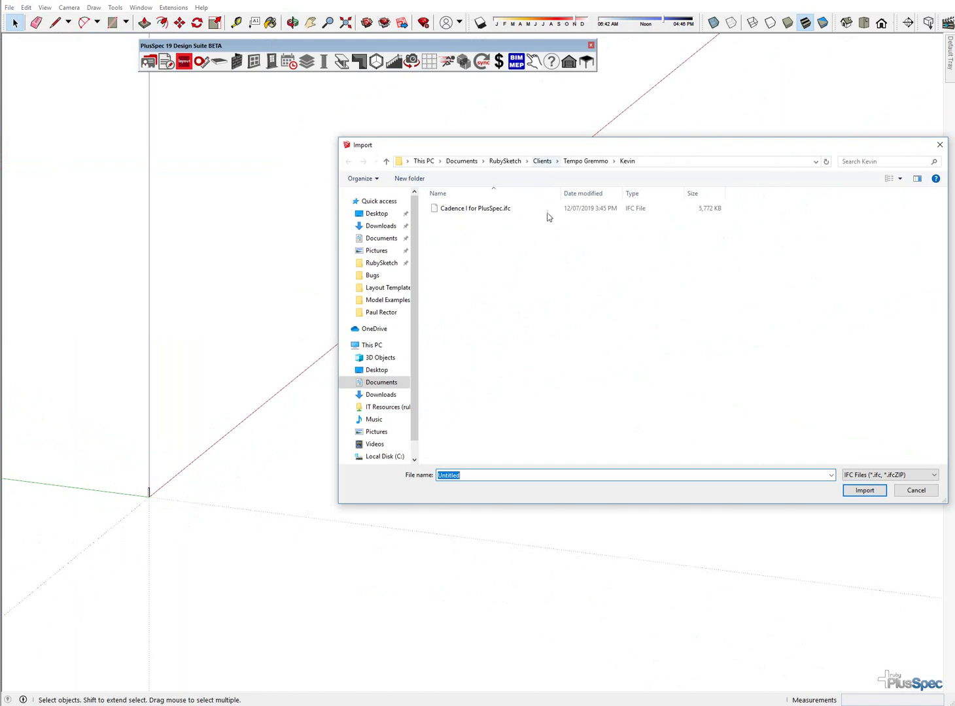
pyautogui.click(900, 475)
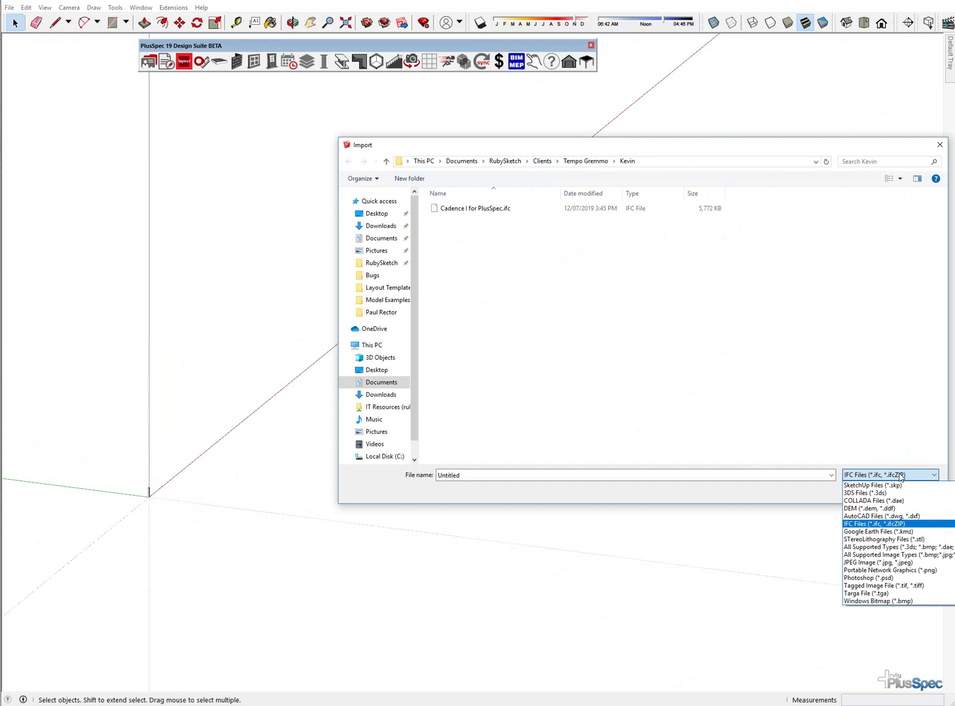
pyautogui.click(939, 145)
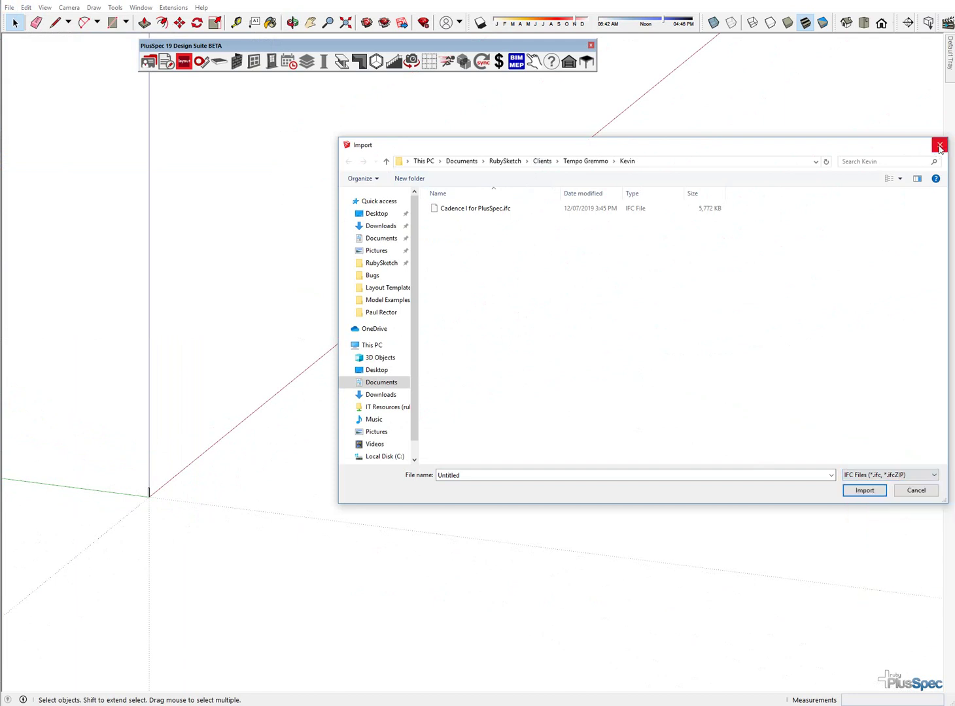
pyautogui.click(940, 145)
# Import the IFC file Cadence I for PlusSpec.ifc into the model and dismiss the import summary
pyautogui.click(9, 8)
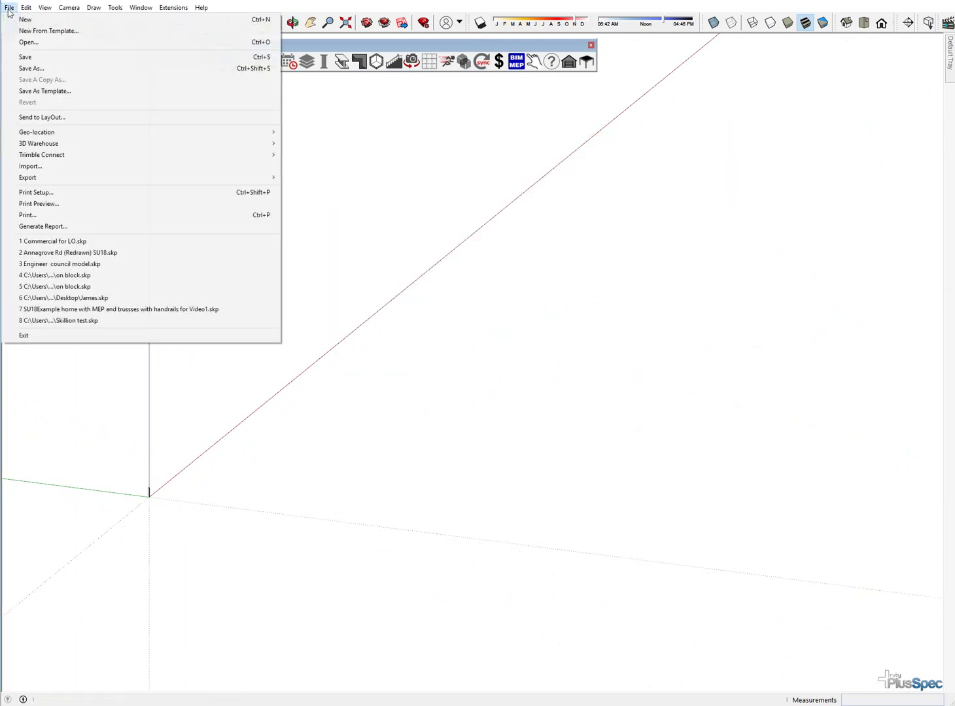
pyautogui.click(49, 170)
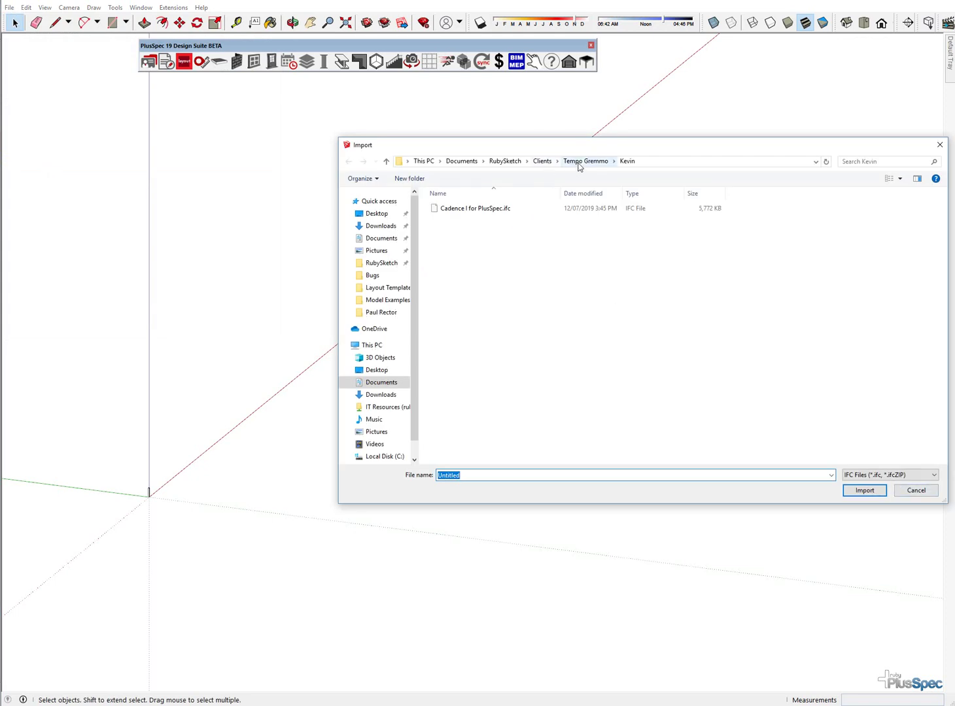
pyautogui.click(513, 209)
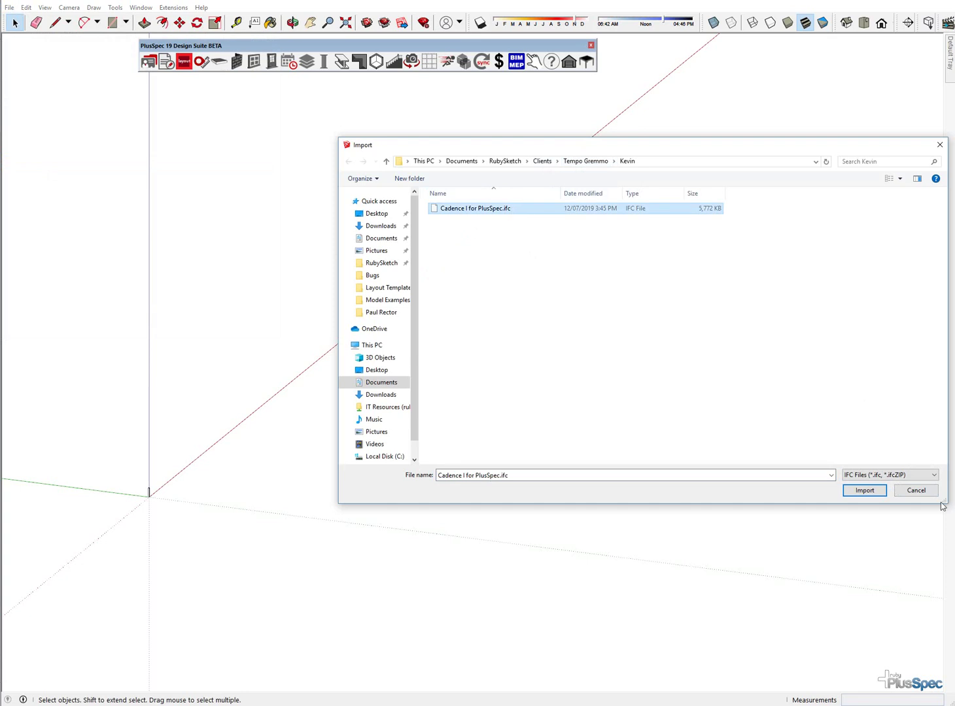
pyautogui.click(864, 491)
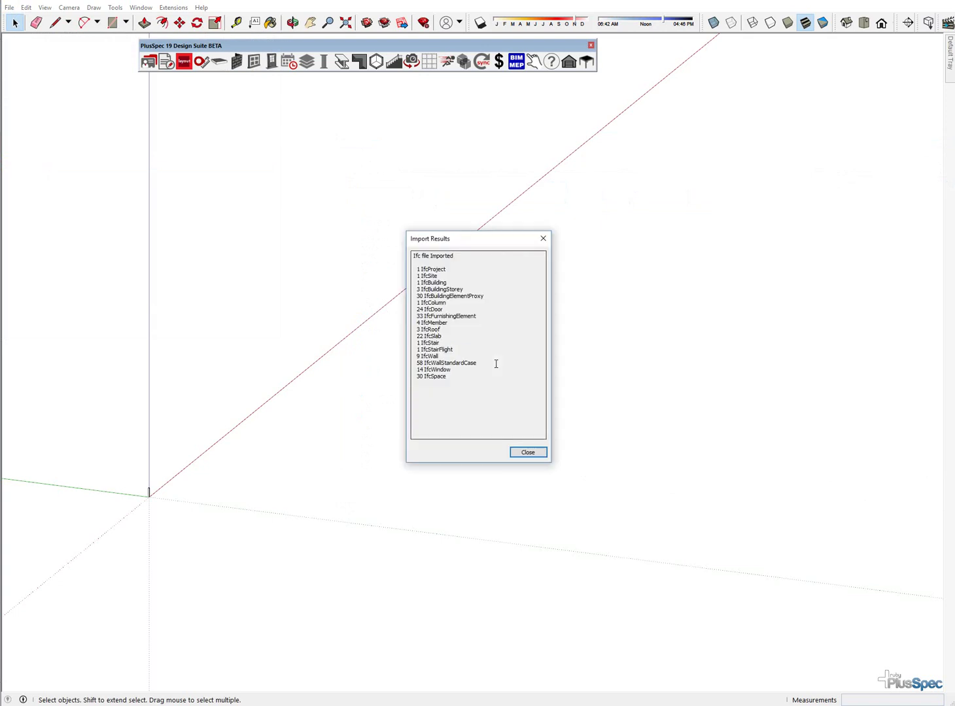
pyautogui.click(529, 451)
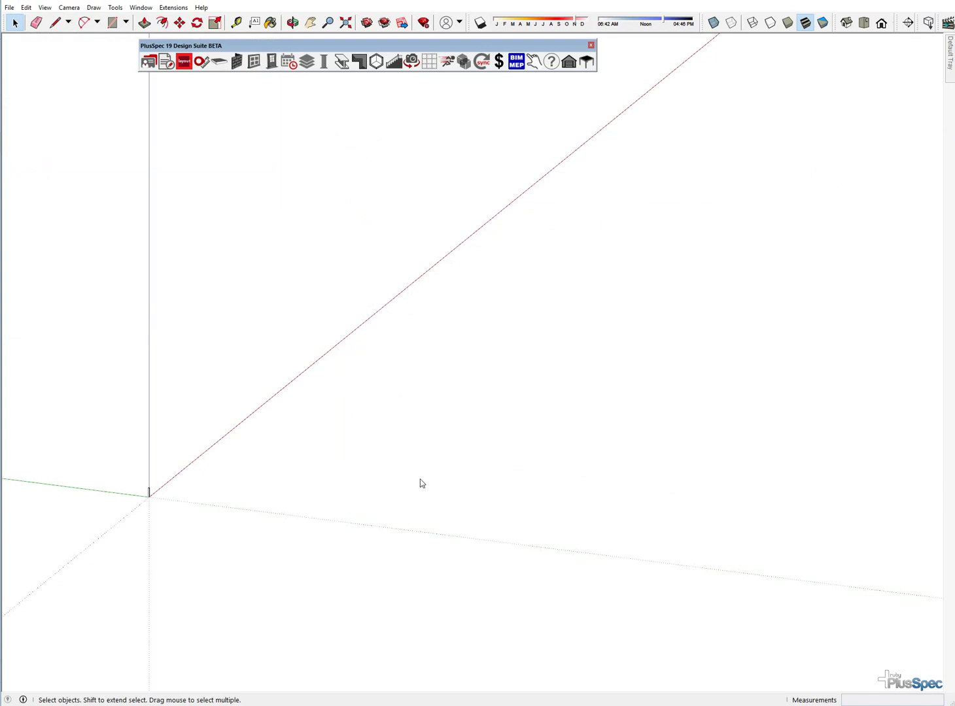
# Examine the imported house and the stray blocks lying near the origin
pyautogui.scroll(-5, 420, 480)
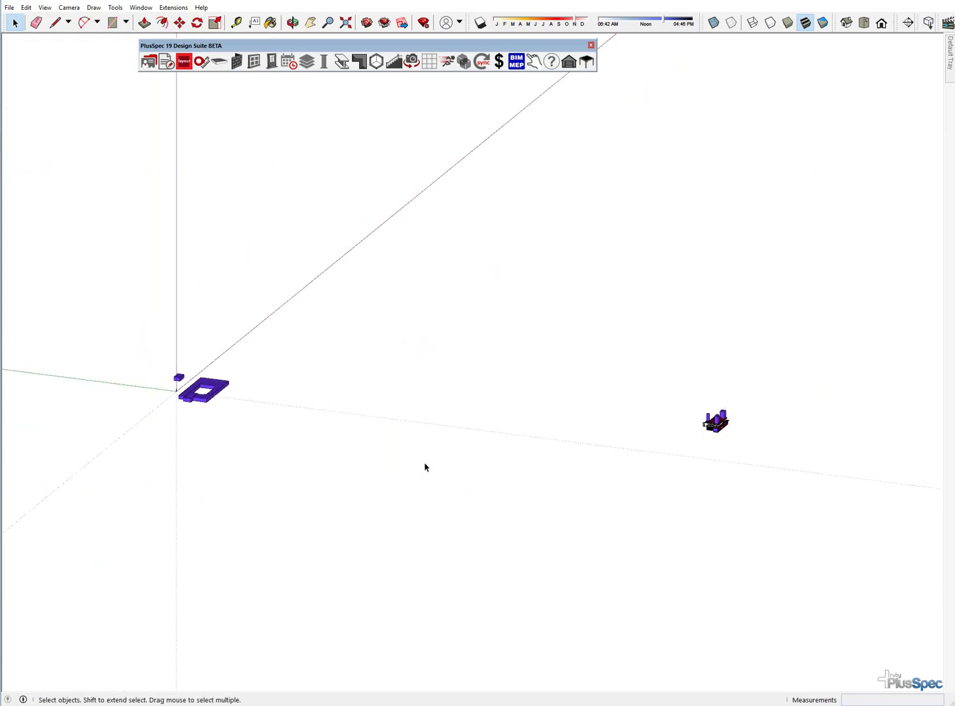
pyautogui.scroll(8, 727, 446)
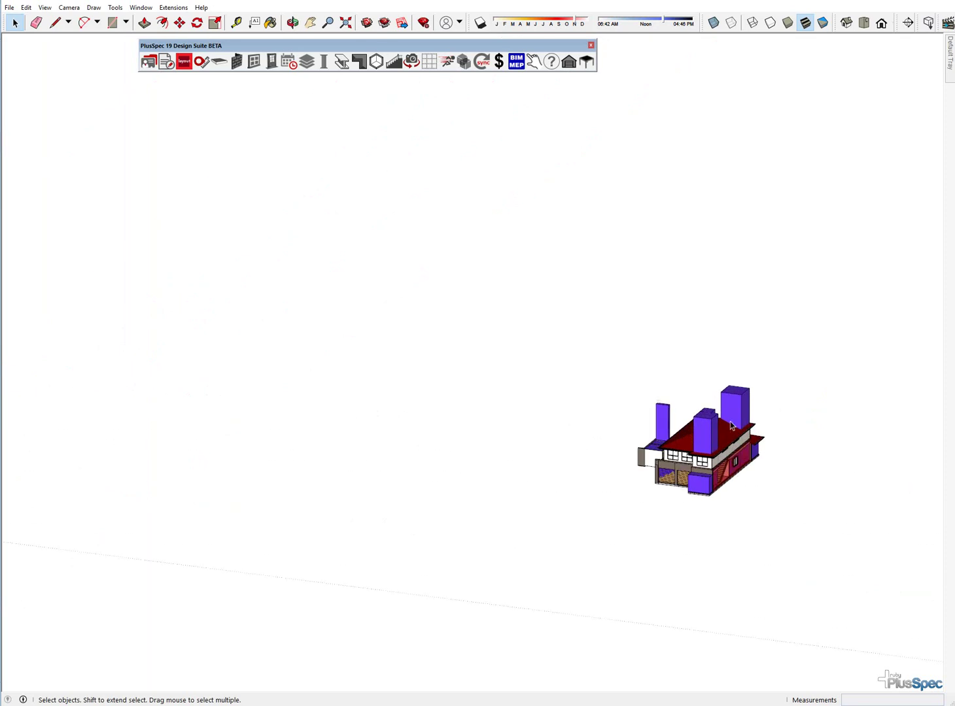
pyautogui.scroll(11, 727, 444)
pyautogui.keyDown('shift'); pyautogui.moveTo(713, 447); pyautogui.dragTo(551, 344, button='middle'); pyautogui.keyUp('shift')
pyautogui.scroll(-1, 657, 375)
pyautogui.scroll(-1, 658, 375)
pyautogui.scroll(-5, 639, 407)
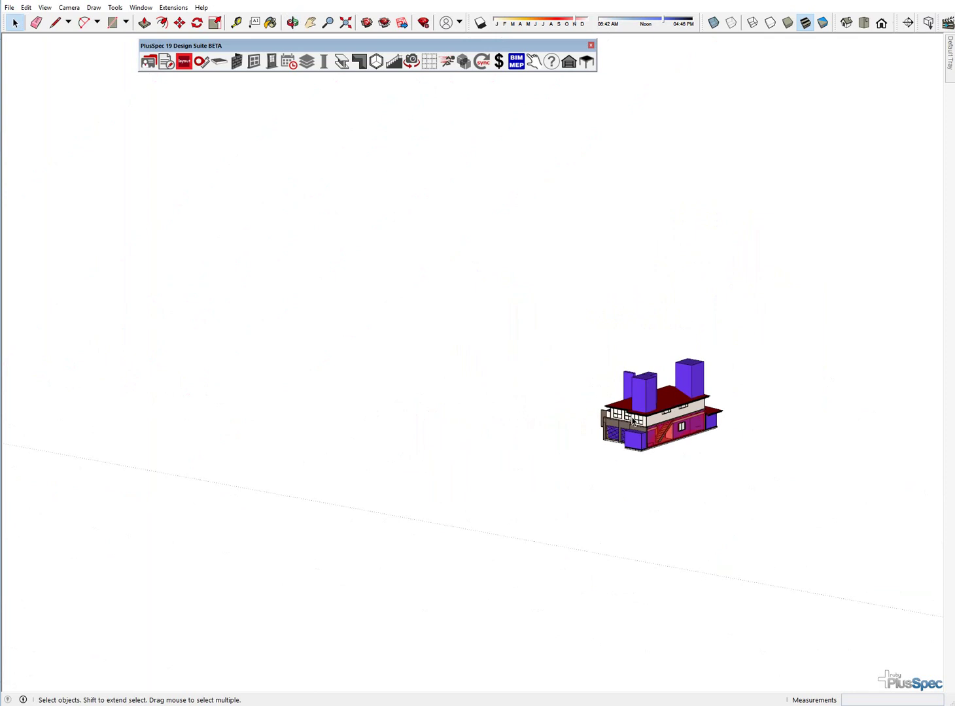
pyautogui.scroll(-8, 632, 422)
pyautogui.scroll(3, 308, 376)
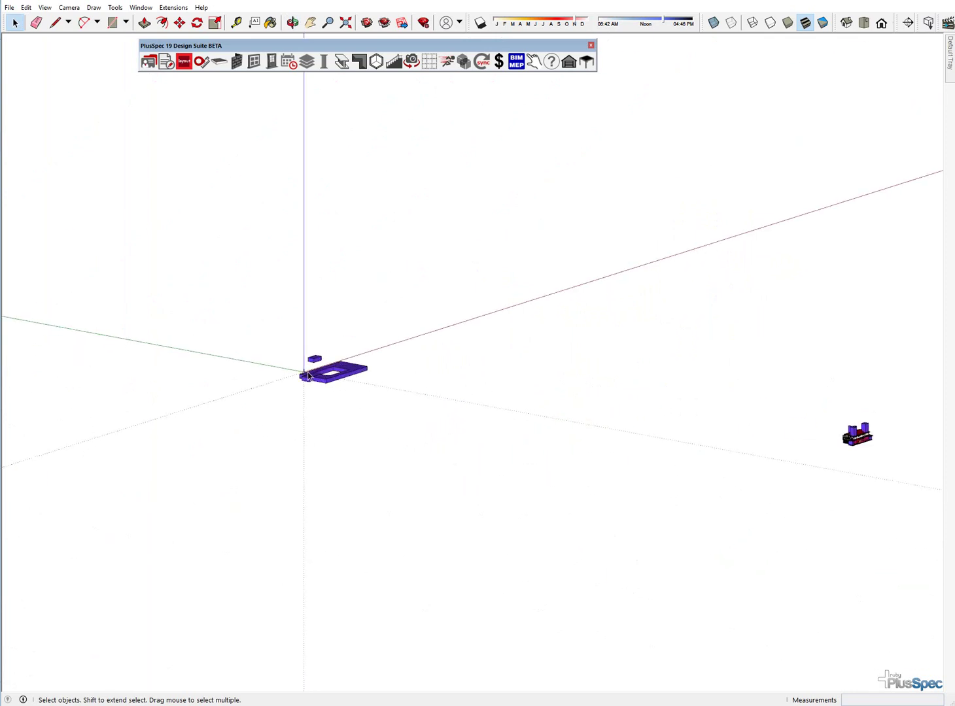
pyautogui.scroll(6, 308, 376)
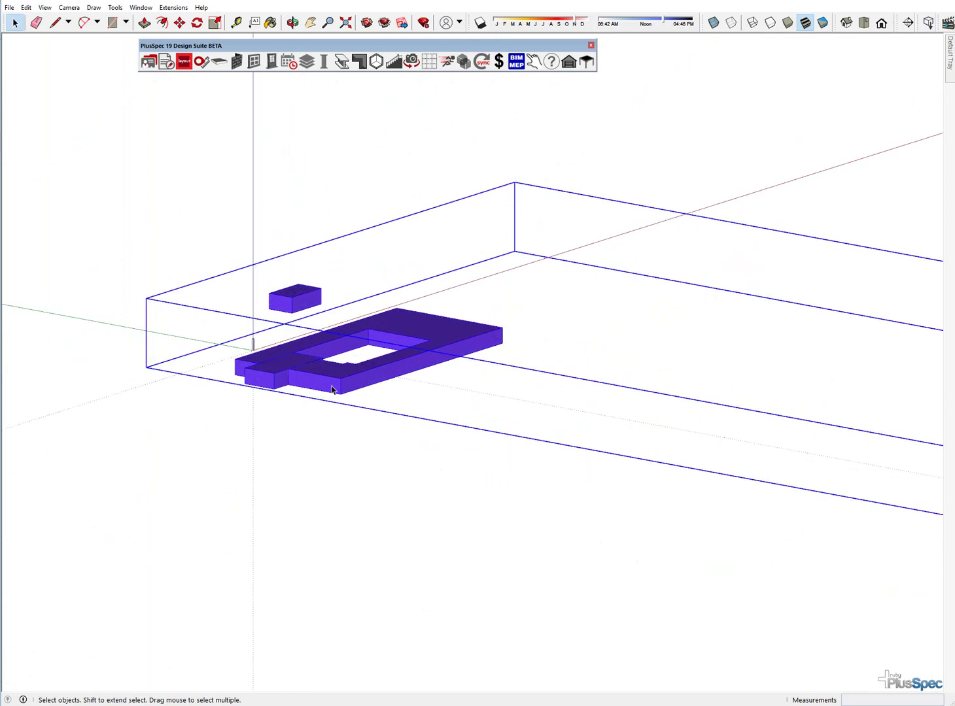
# Open the imported component for editing at the origin blocks and select the component nested inside it
pyautogui.doubleClick(332, 389)
pyautogui.moveTo(154, 235); pyautogui.dragTo(535, 434)
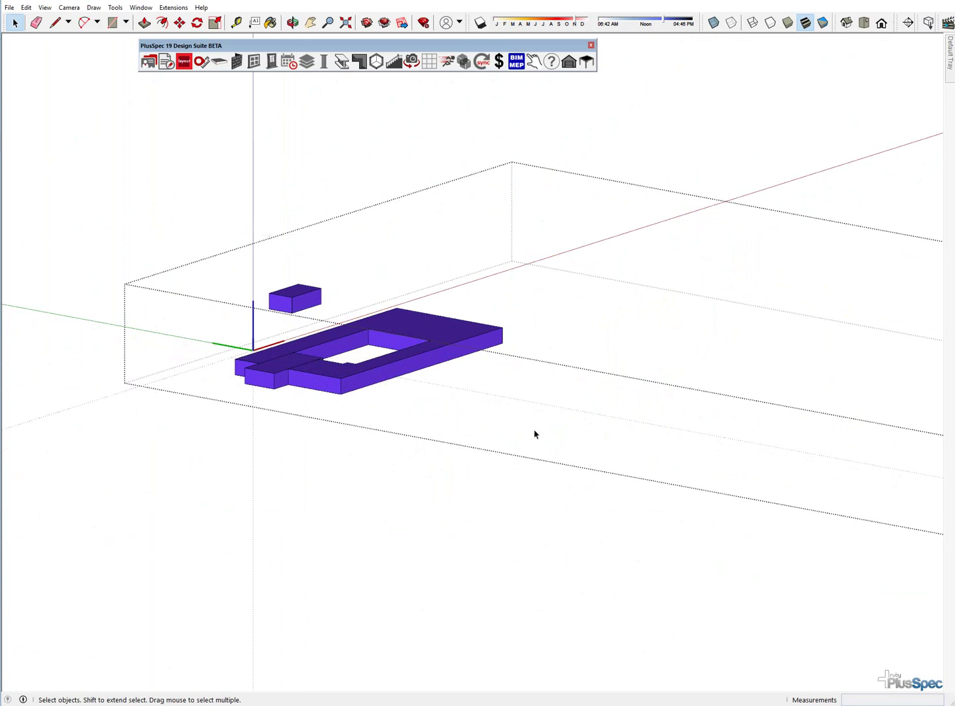
pyautogui.rightClick(420, 366)
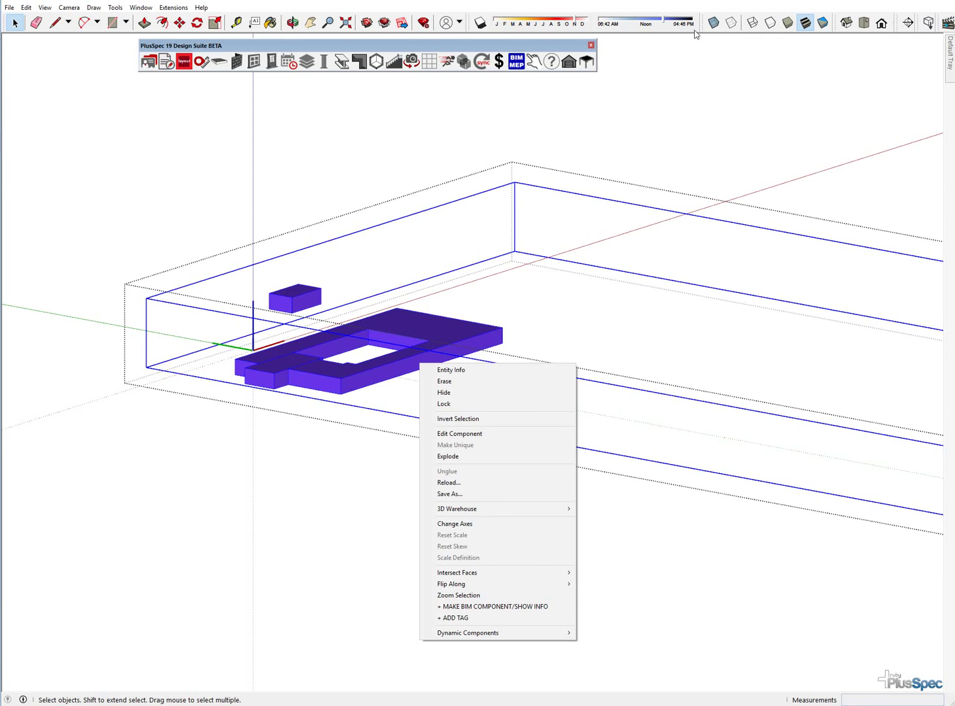
# Show the Classifier toolbar and float it over the drawing area
pyautogui.click(47, 10)
pyautogui.click(61, 19)
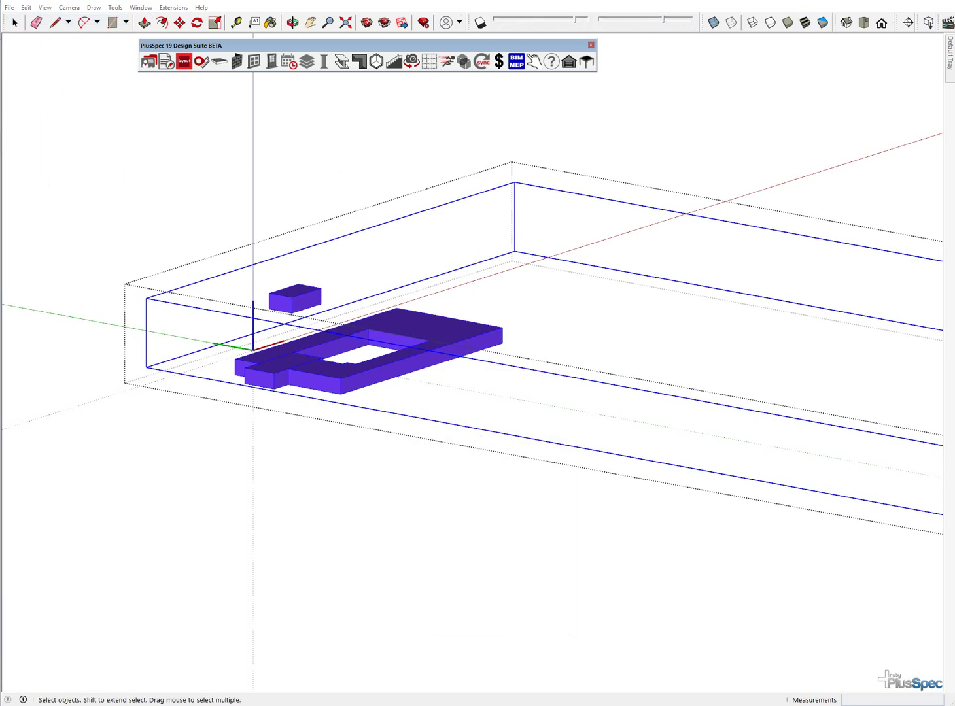
pyautogui.moveTo(627, 192); pyautogui.dragTo(612, 138)
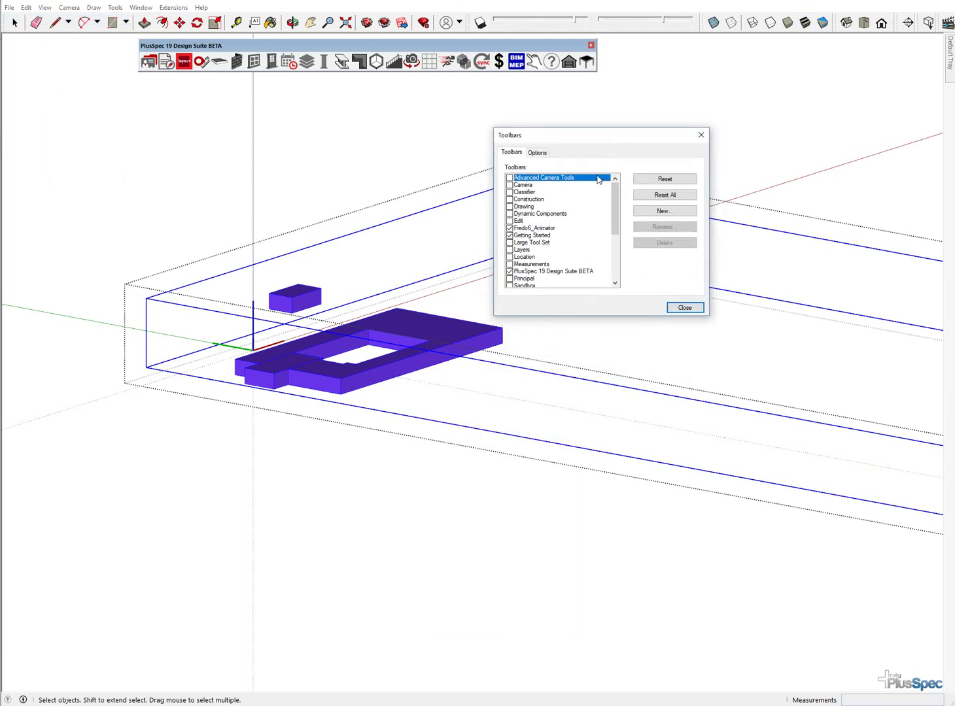
pyautogui.click(509, 192)
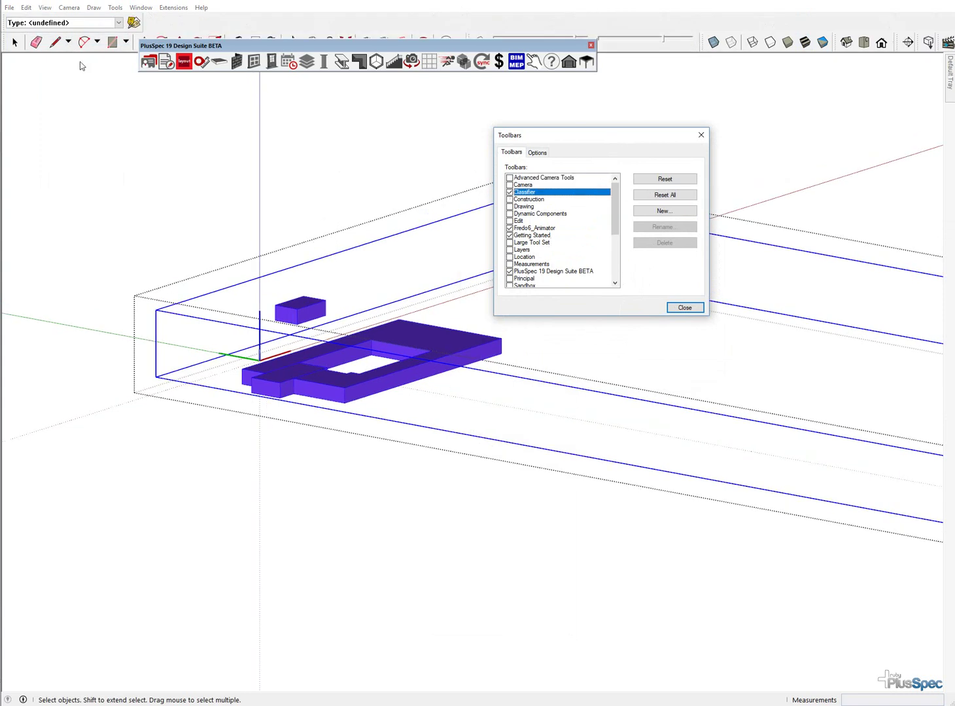
pyautogui.moveTo(5, 20); pyautogui.dragTo(104, 126)
pyautogui.click(684, 308)
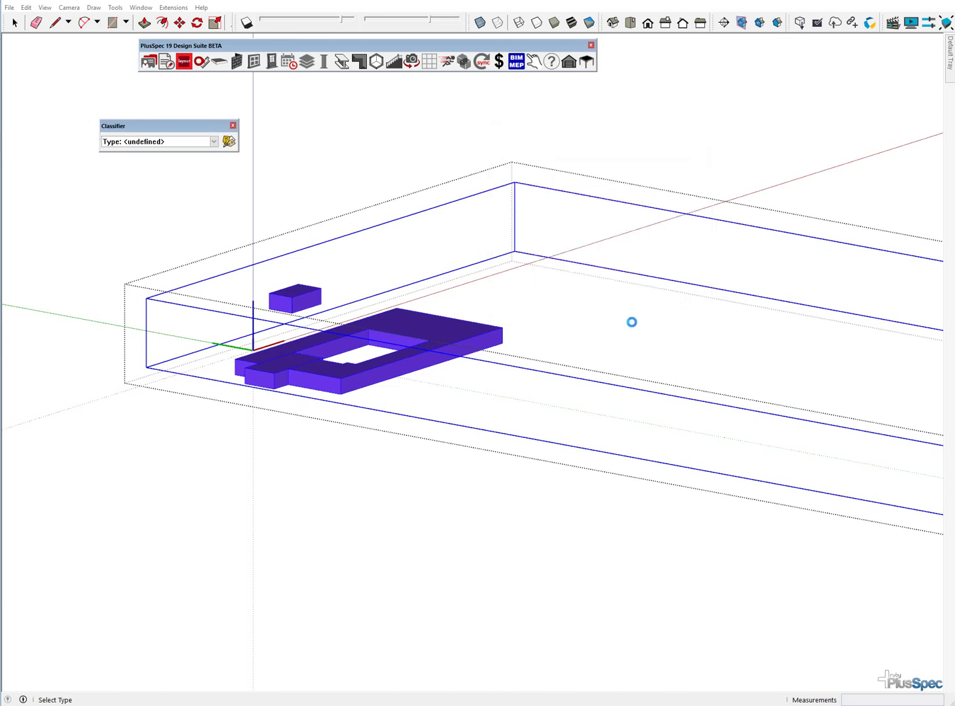
# Check the nested component's IFC type, open the IfcSite component and select the IfcBuilding component inside it
pyautogui.scroll(-3, 440, 356)
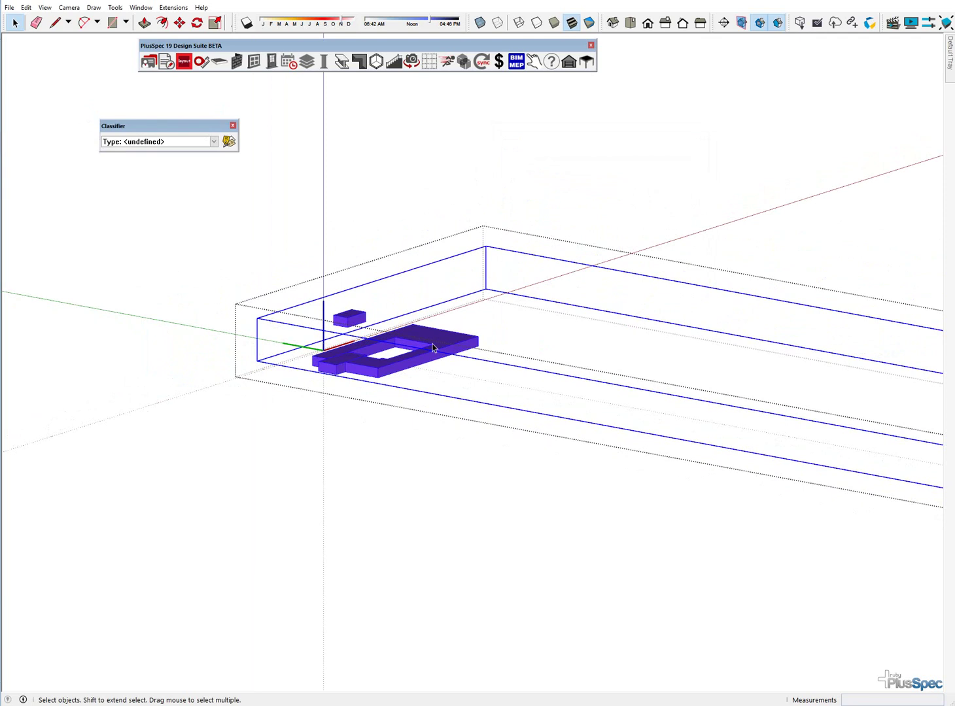
pyautogui.scroll(-1, 432, 348)
pyautogui.scroll(-3, 434, 360)
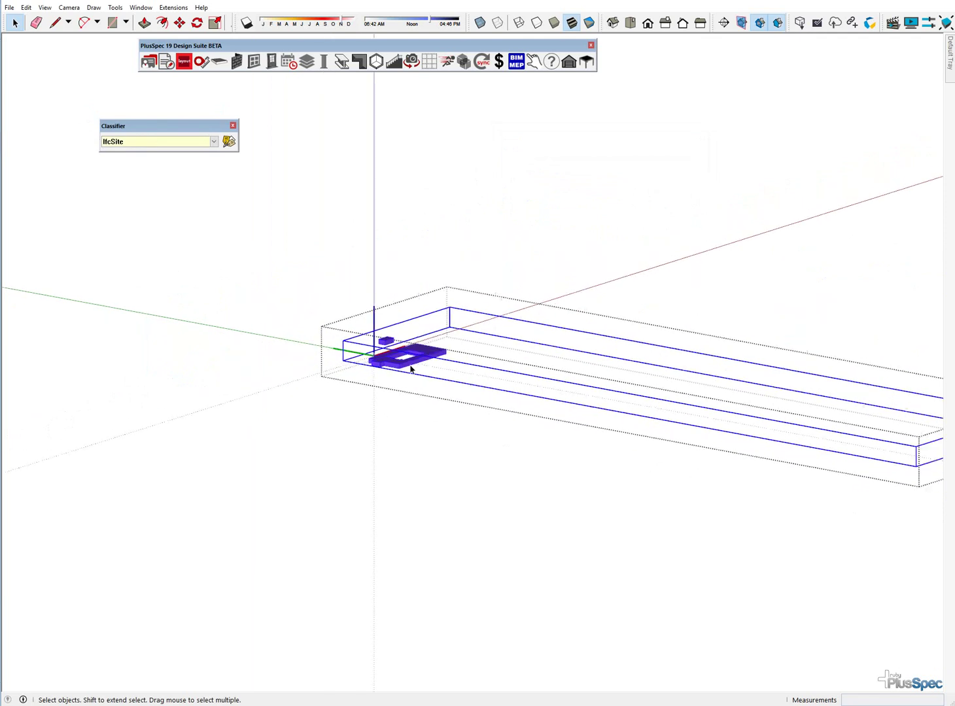
pyautogui.scroll(4, 412, 363)
pyautogui.scroll(2, 411, 363)
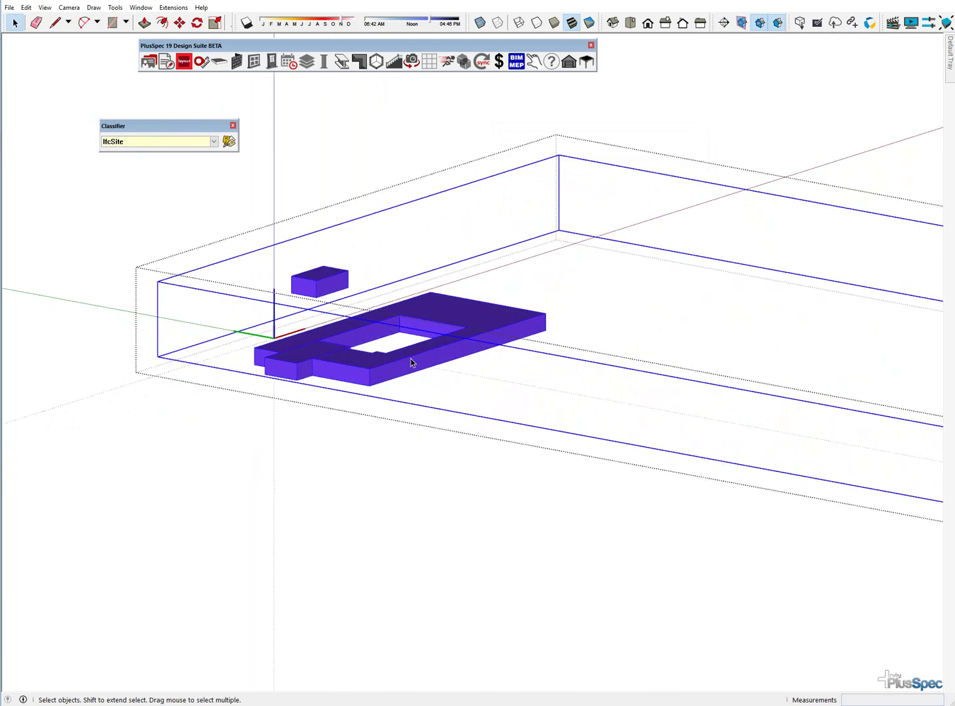
pyautogui.doubleClick(407, 366)
pyautogui.click(407, 366)
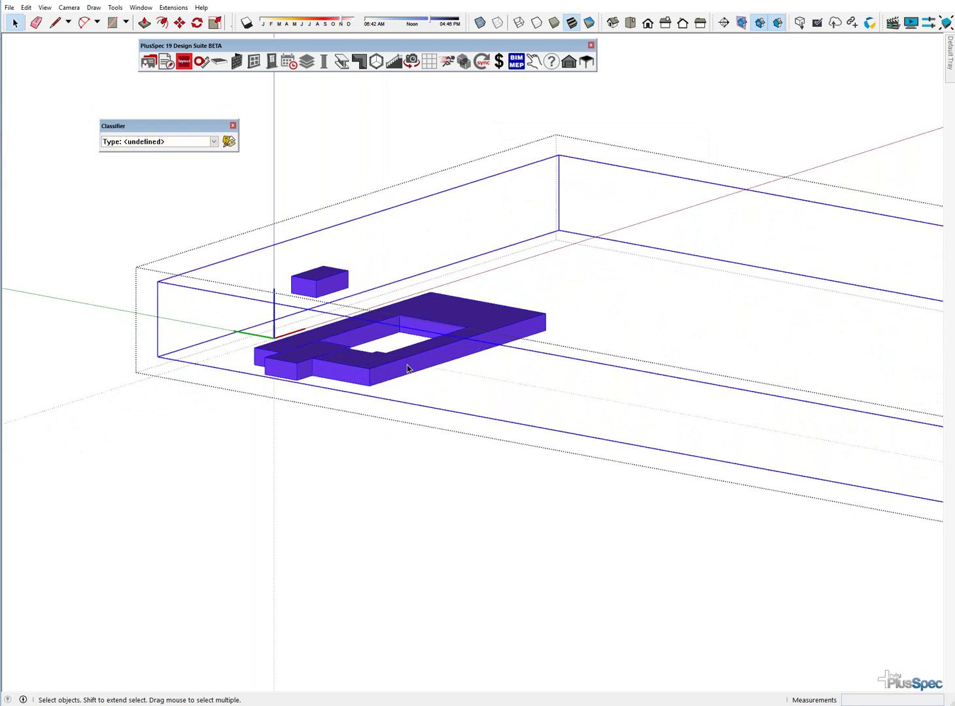
# Open the IfcBuilding component and select the IfcBuildingStorey that contains the large flat block with the opening near the origin
pyautogui.scroll(-8, 407, 368)
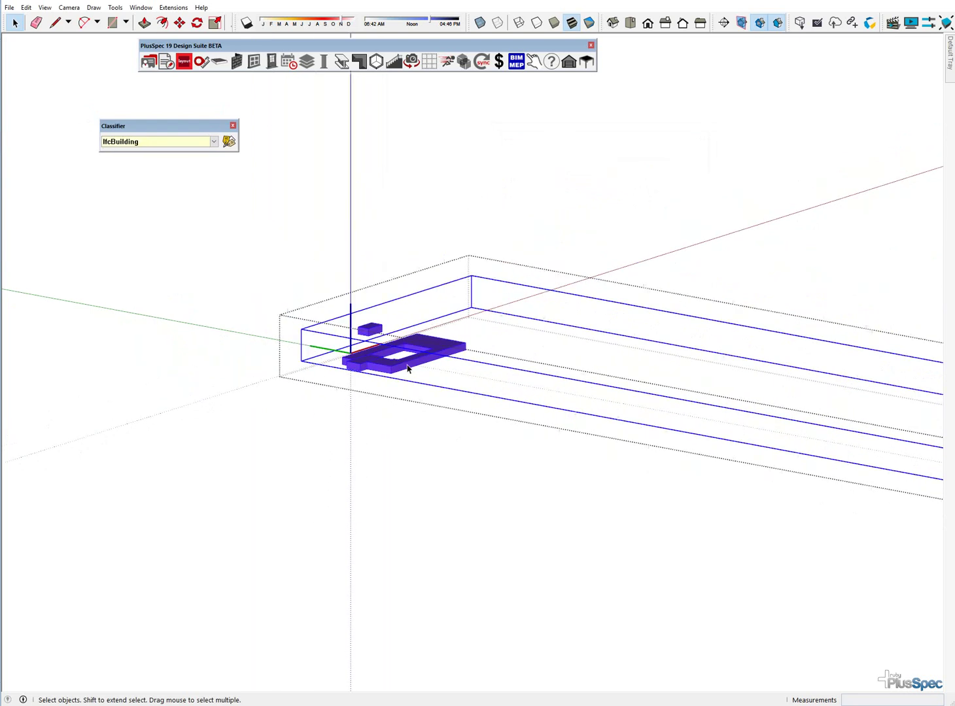
pyautogui.scroll(8, 408, 368)
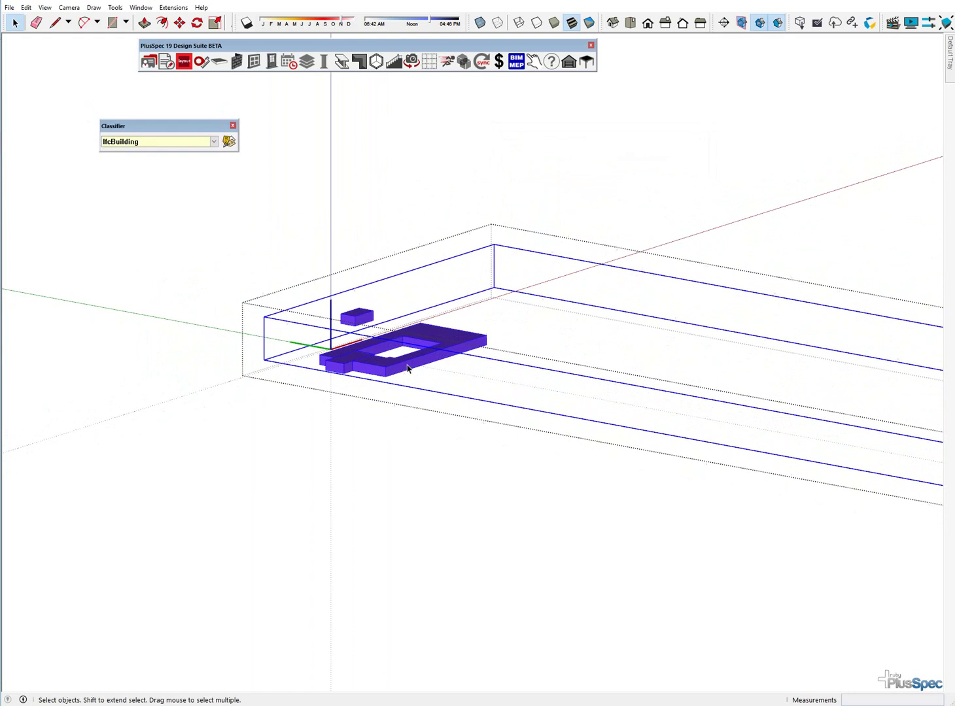
pyautogui.scroll(-10, 406, 369)
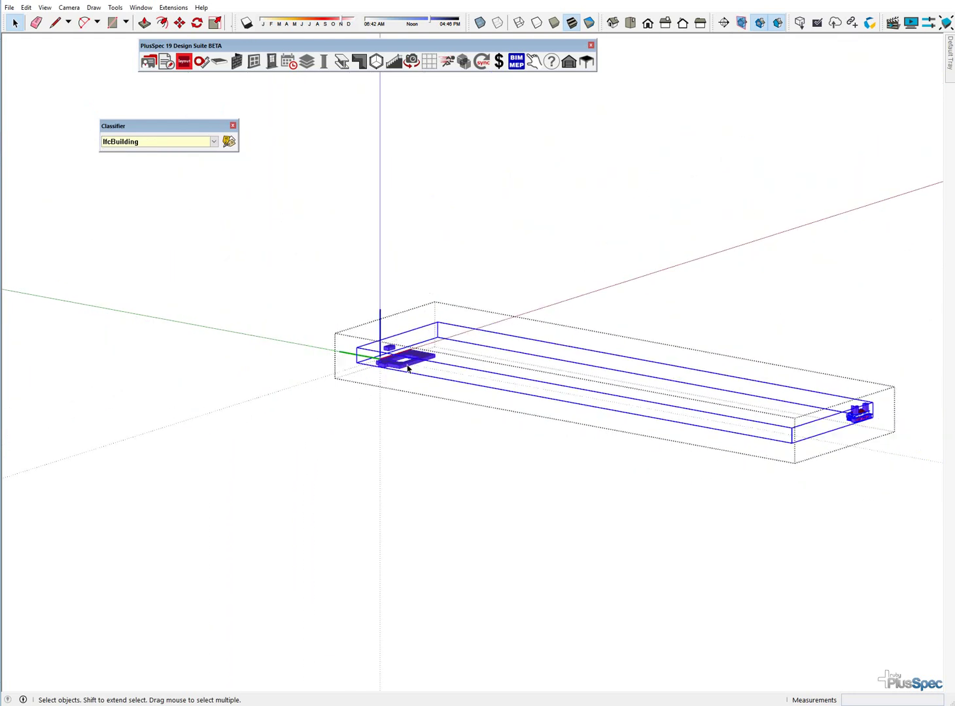
pyautogui.scroll(10, 891, 421)
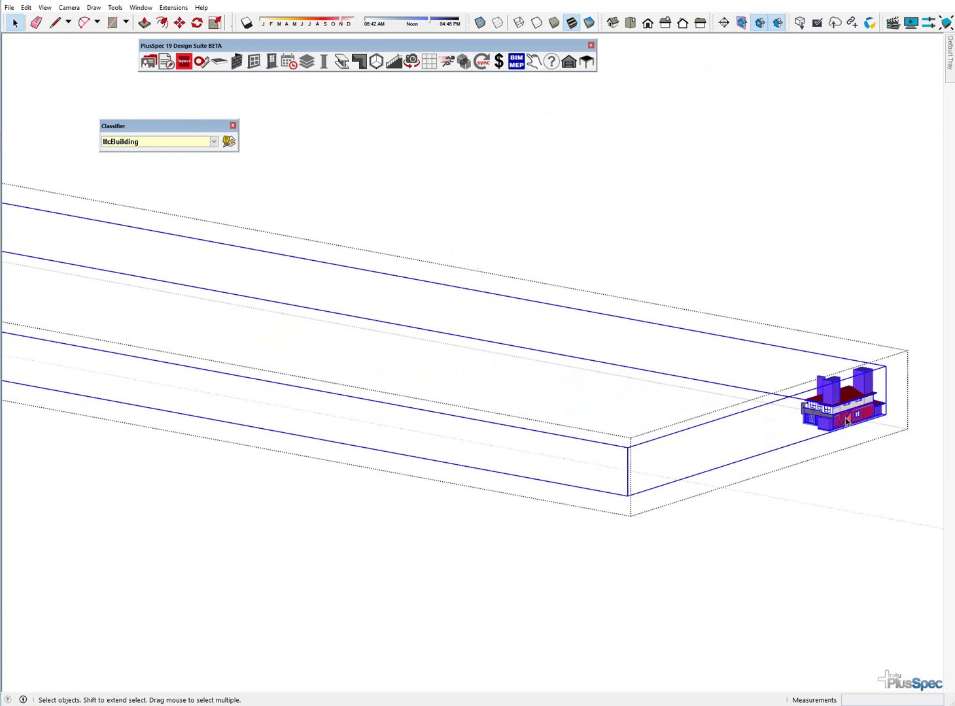
pyautogui.scroll(-8, 844, 422)
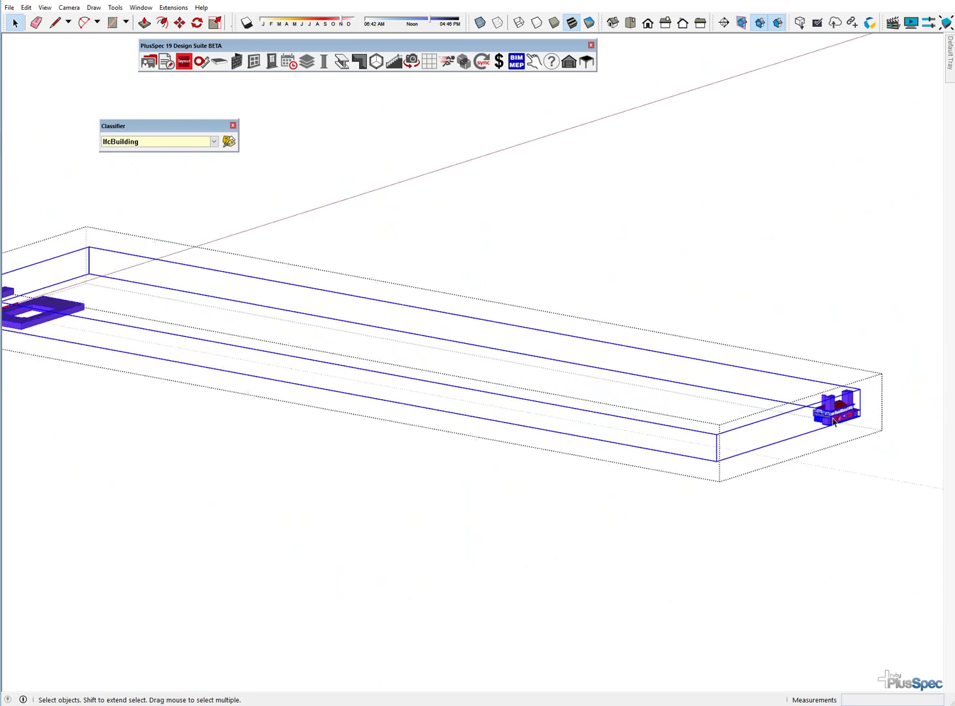
pyautogui.doubleClick(59, 312)
pyautogui.click(58, 312)
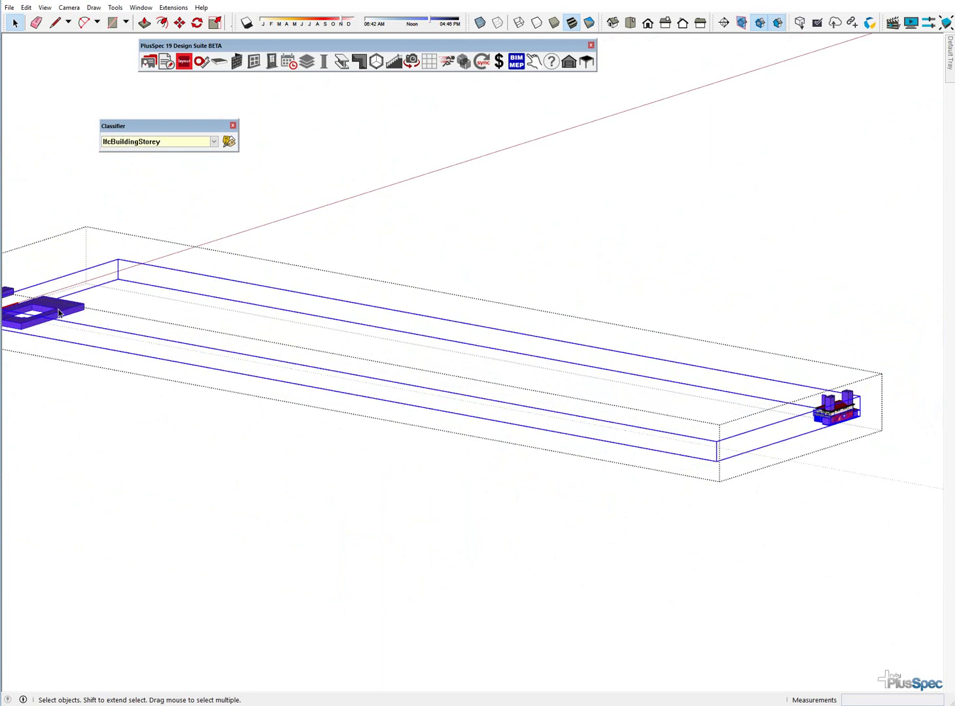
# Open that storey and delete the large IfcSpace block with the opening and the small block beside it near the origin
pyautogui.doubleClick(58, 312)
pyautogui.click(58, 312)
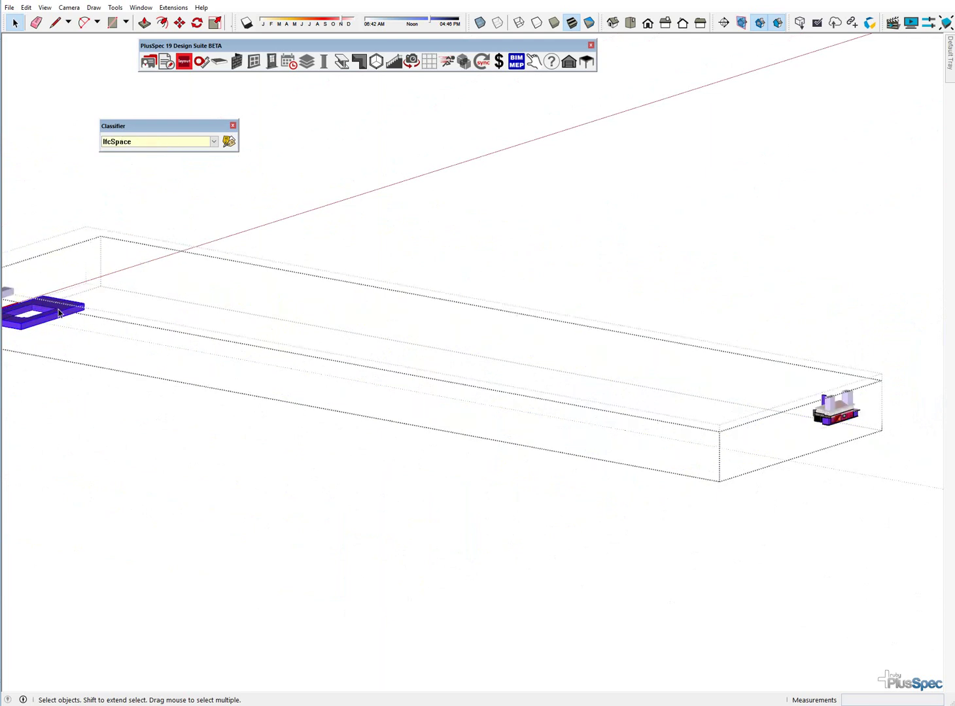
pyautogui.keyDown('shift'); pyautogui.moveTo(54, 303); pyautogui.dragTo(318, 318, button='middle'); pyautogui.keyUp('shift')
pyautogui.press('Delete')
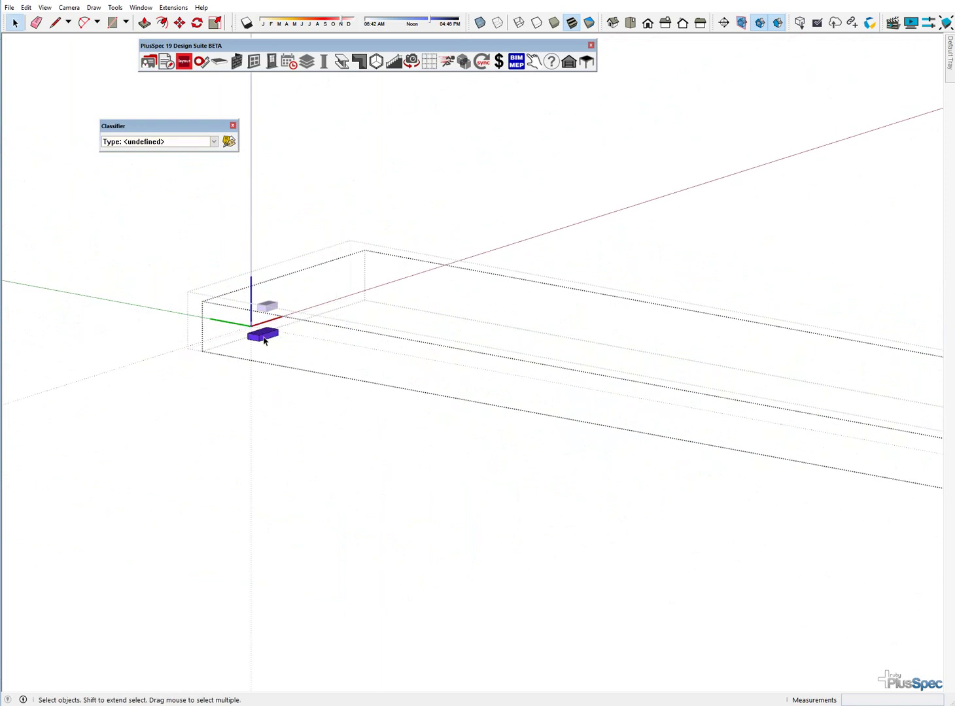
pyautogui.click(263, 338)
pyautogui.press('Delete')
# Explode the IfcBuildingStorey that contains the remaining small block near the origin
pyautogui.scroll(3, 267, 309)
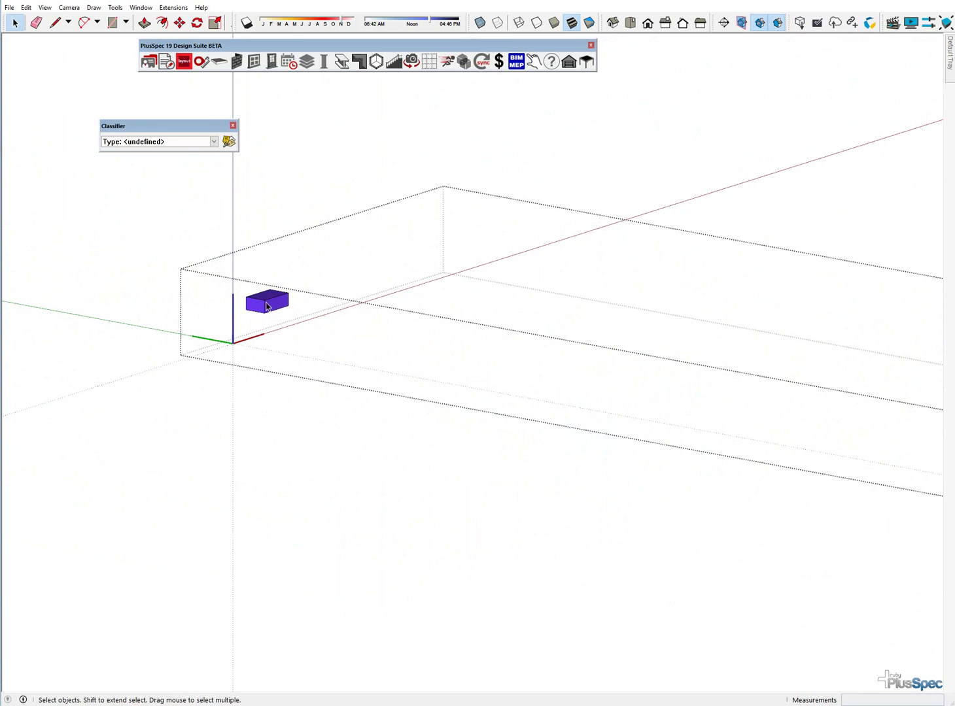
pyautogui.click(267, 306)
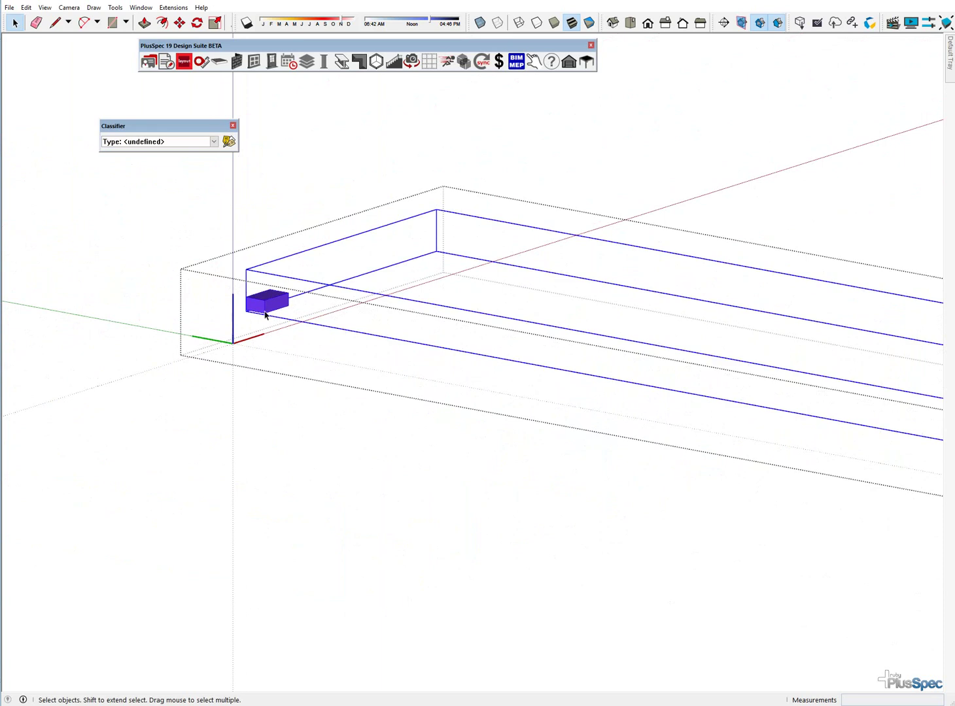
pyautogui.scroll(-5, 248, 321)
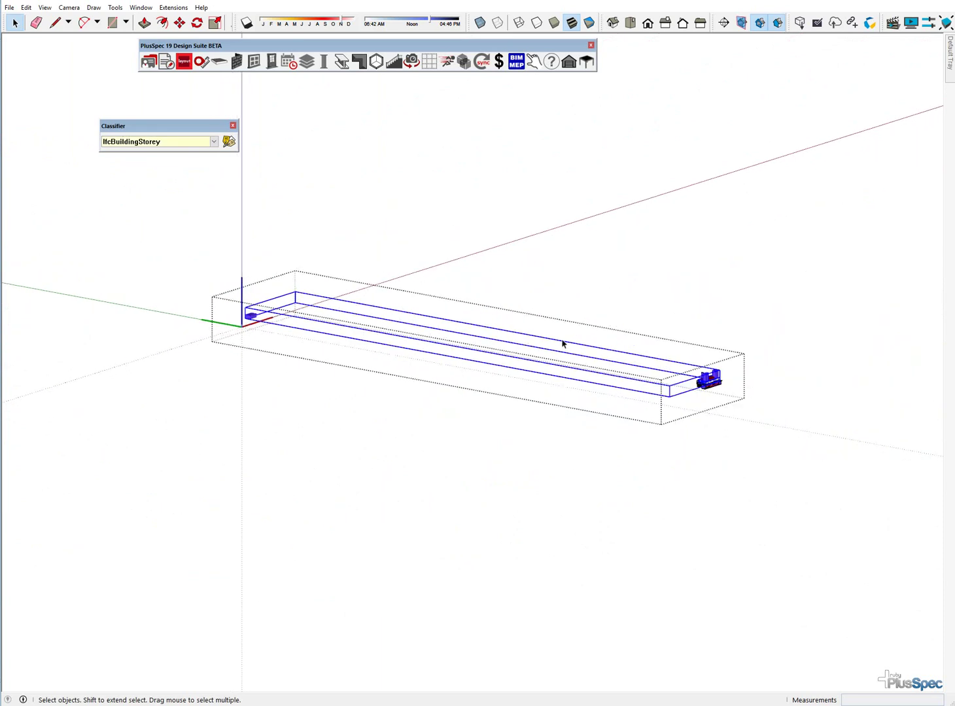
pyautogui.scroll(2, 645, 366)
pyautogui.rightClick(736, 388)
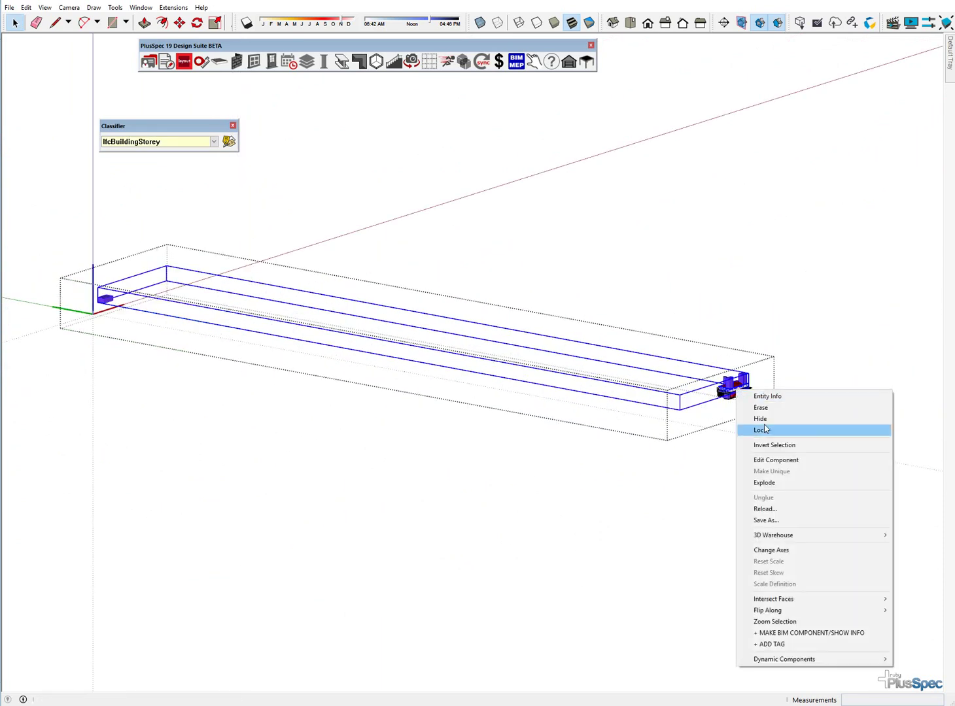
pyautogui.click(773, 483)
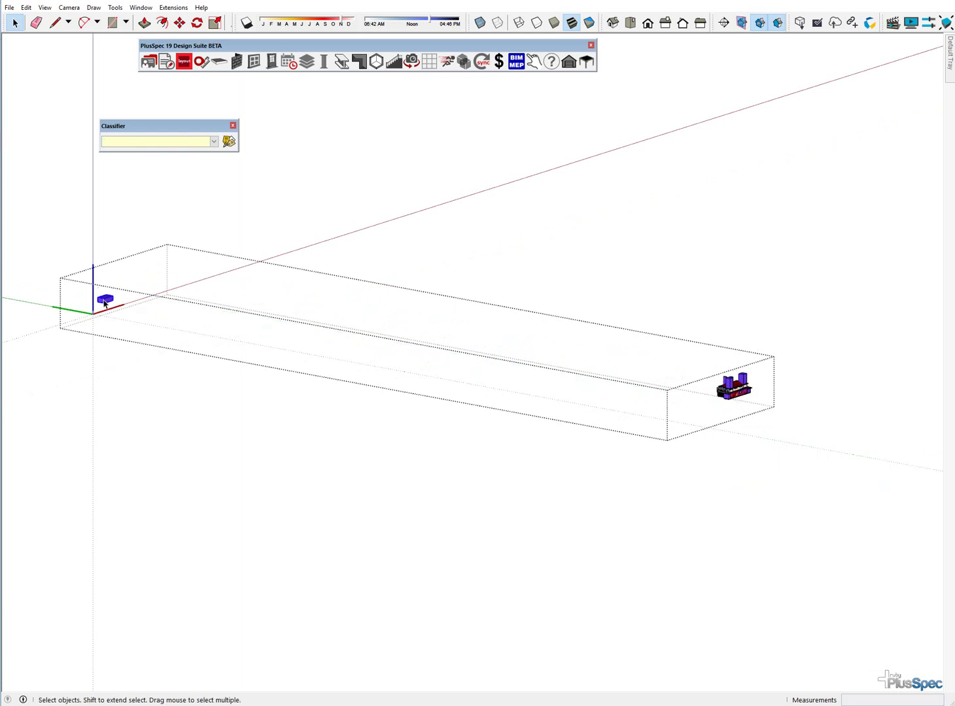
# Delete the tall IfcSpace block rising through the front part of the house's main roof
pyautogui.click(731, 387)
pyautogui.scroll(4, 739, 392)
pyautogui.scroll(3, 726, 397)
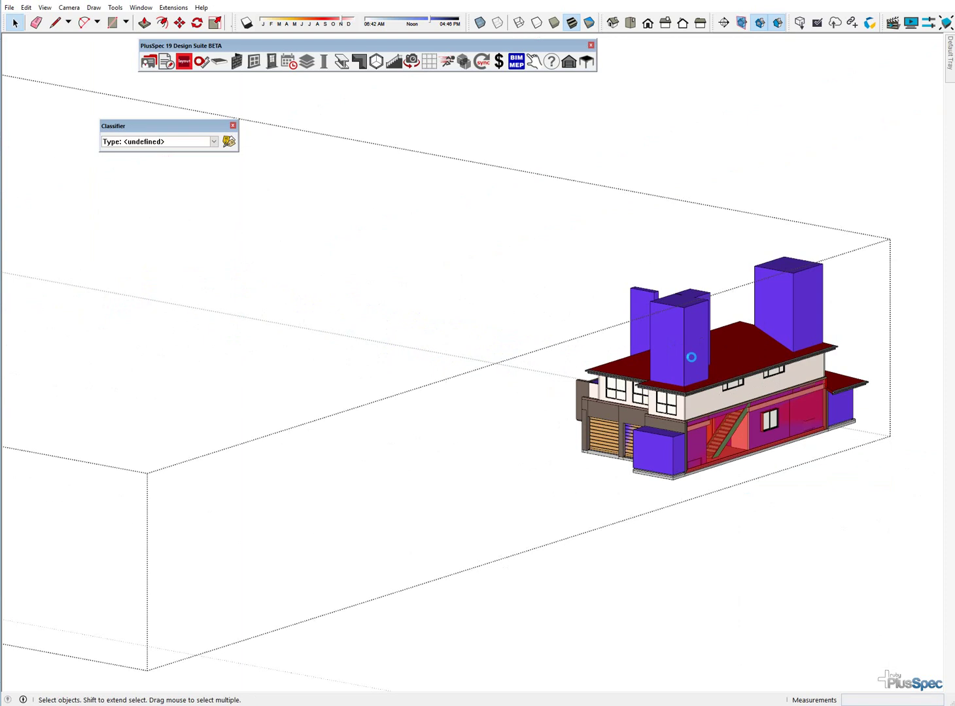
pyautogui.click(691, 357)
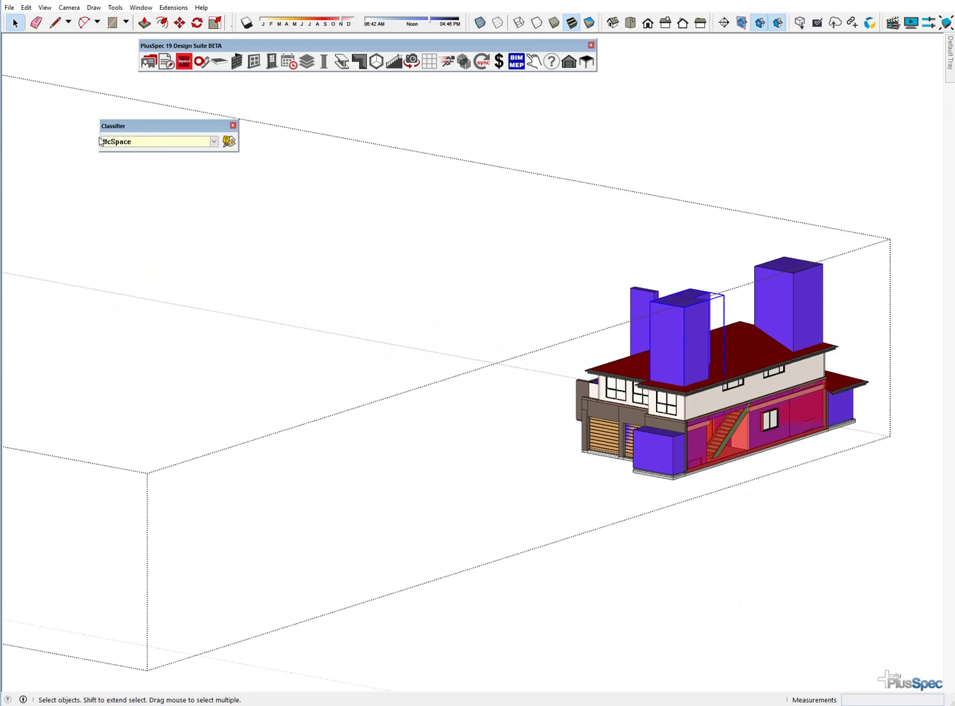
pyautogui.moveTo(672, 370); pyautogui.dragTo(569, 345, button='middle')
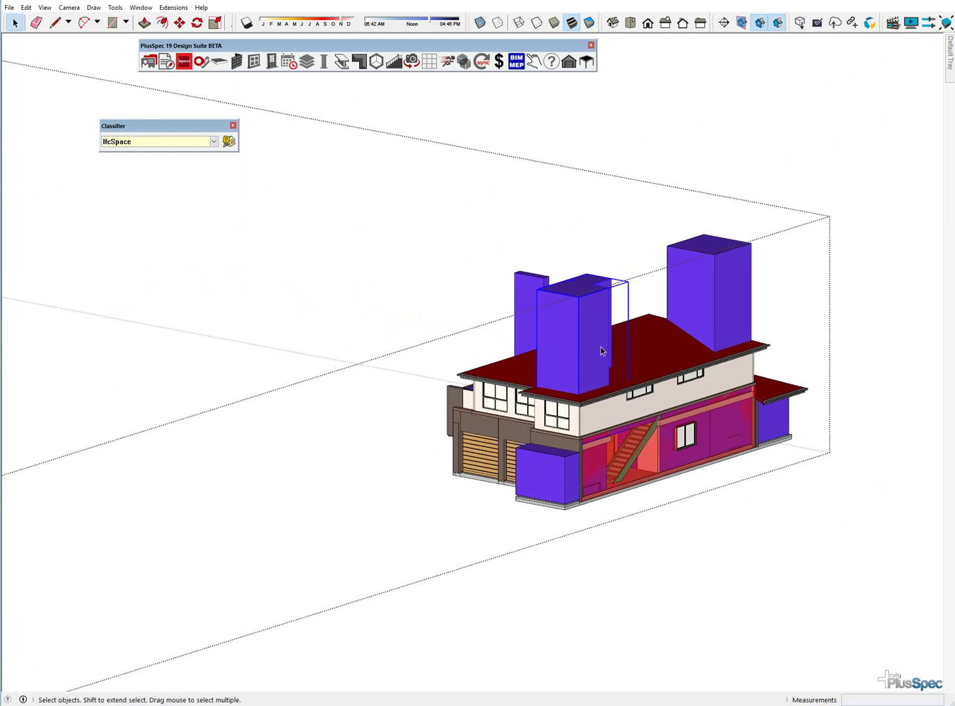
pyautogui.press('Delete')
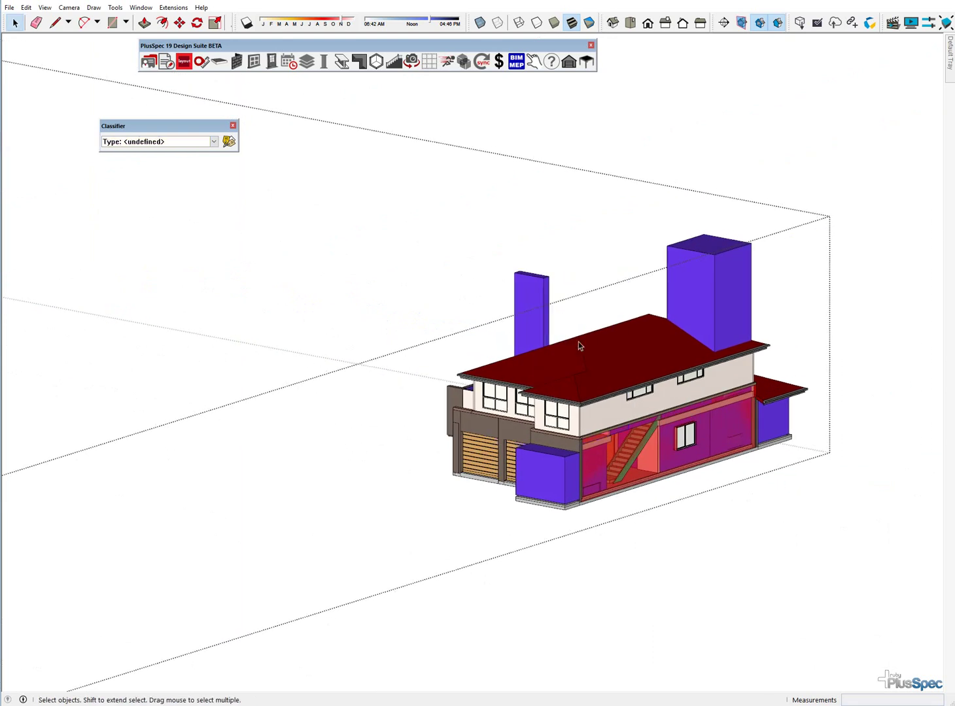
# Explode the IfcBuildingStorey that contains the ground floor and the thin tall block behind the roof
pyautogui.click(533, 301)
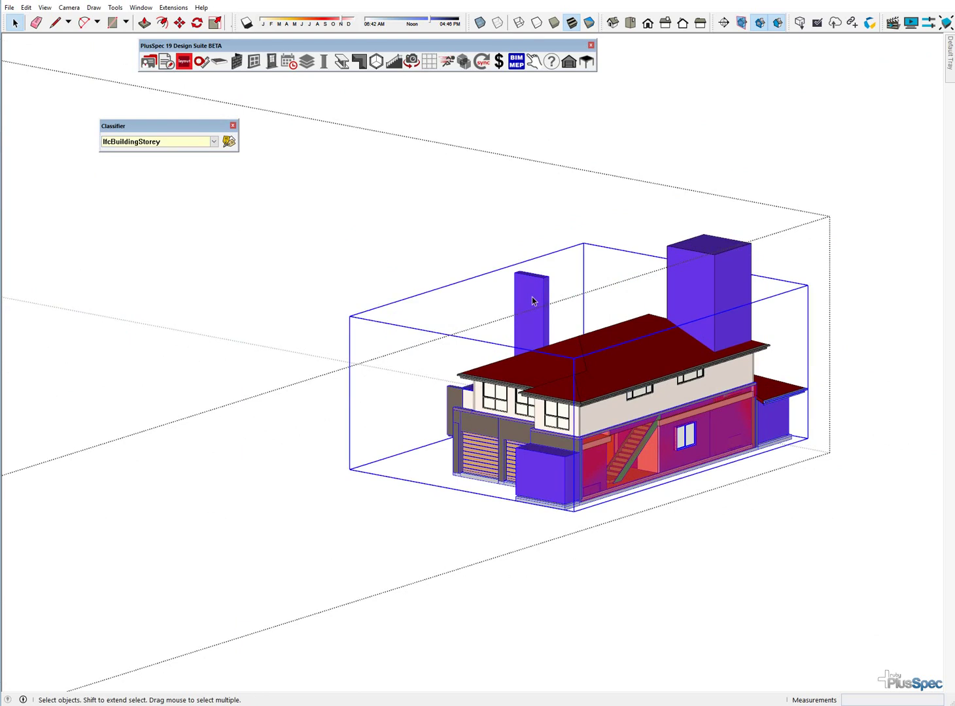
pyautogui.rightClick(533, 300)
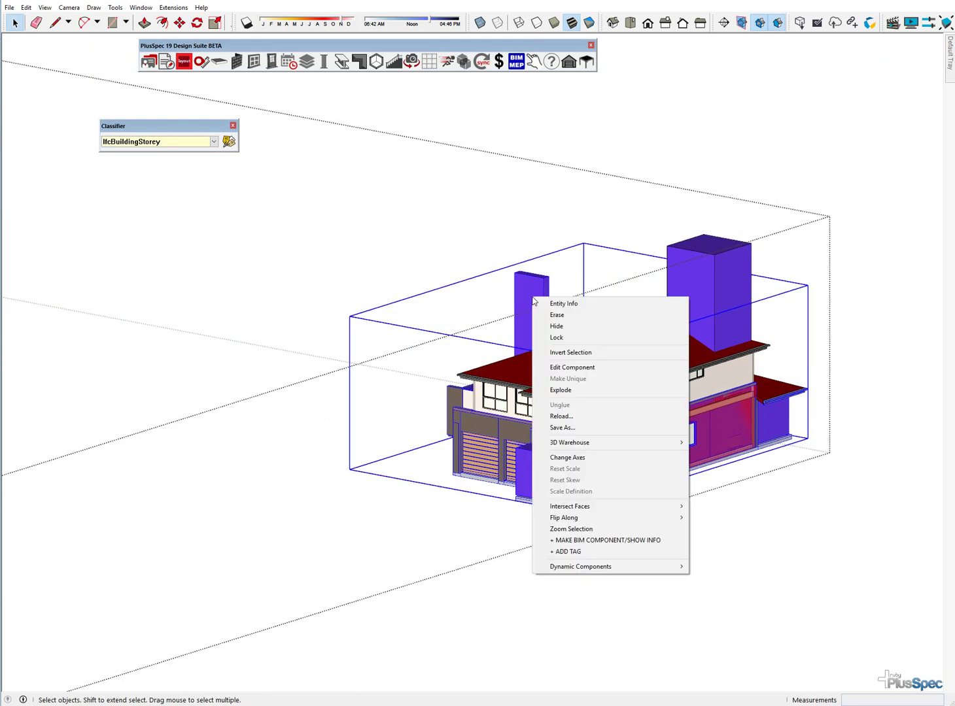
pyautogui.click(560, 390)
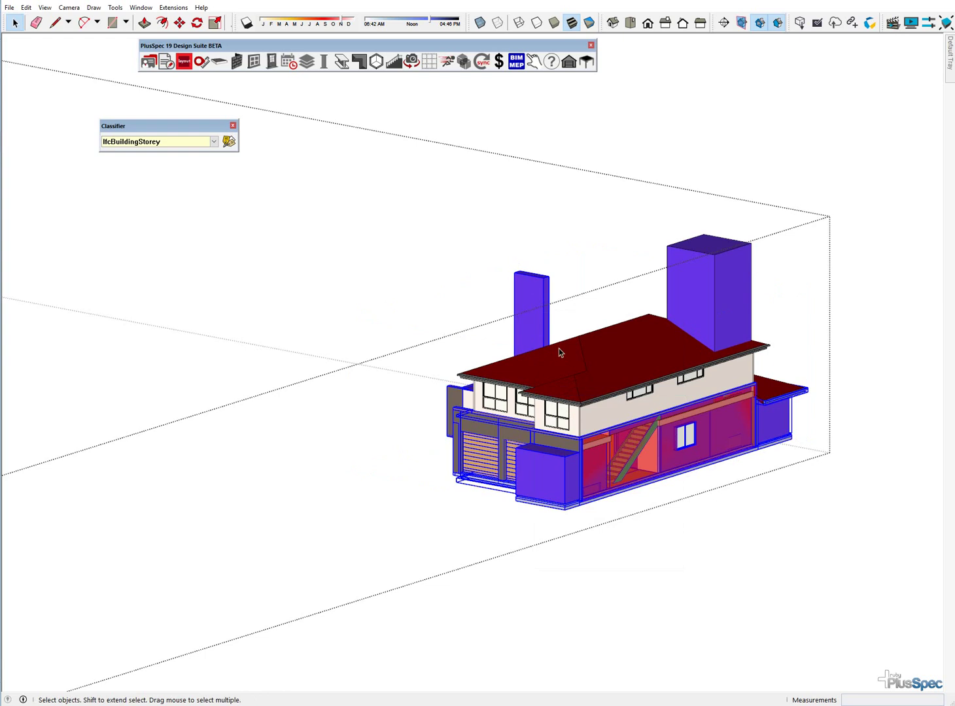
# Delete the thin tall block behind the roof and the tall block rising above its rear end
pyautogui.click(536, 306)
pyautogui.press('Delete')
pyautogui.click(704, 304)
pyautogui.press('Delete')
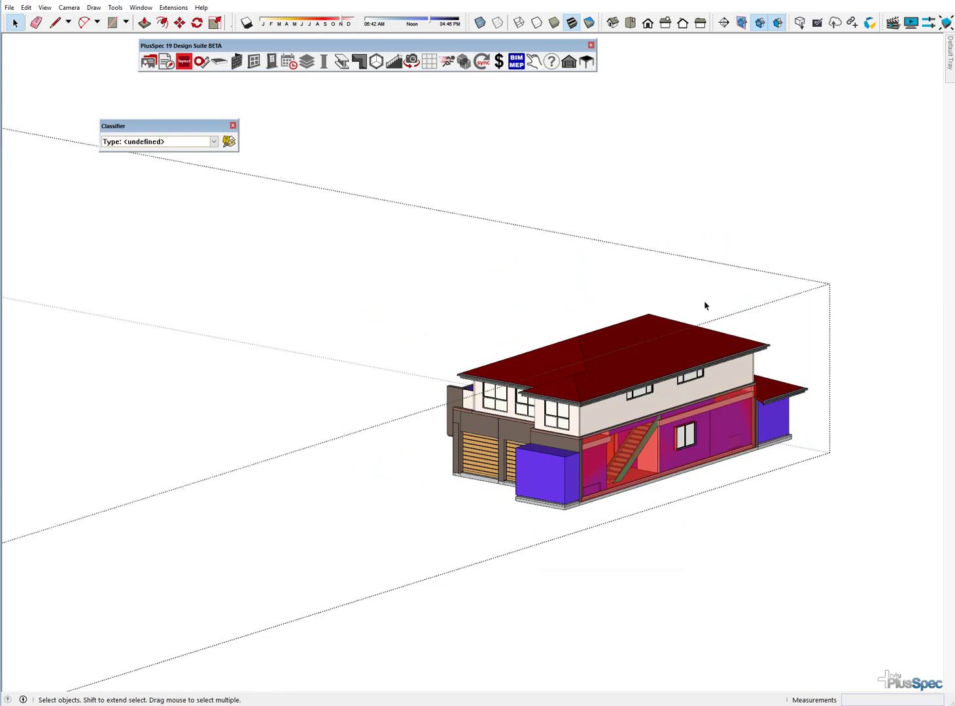
# Delete the IfcSpace blocks filling the front entry porch and the covered area at the rear of the house
pyautogui.scroll(2, 570, 469)
pyautogui.click(563, 467)
pyautogui.press('Delete')
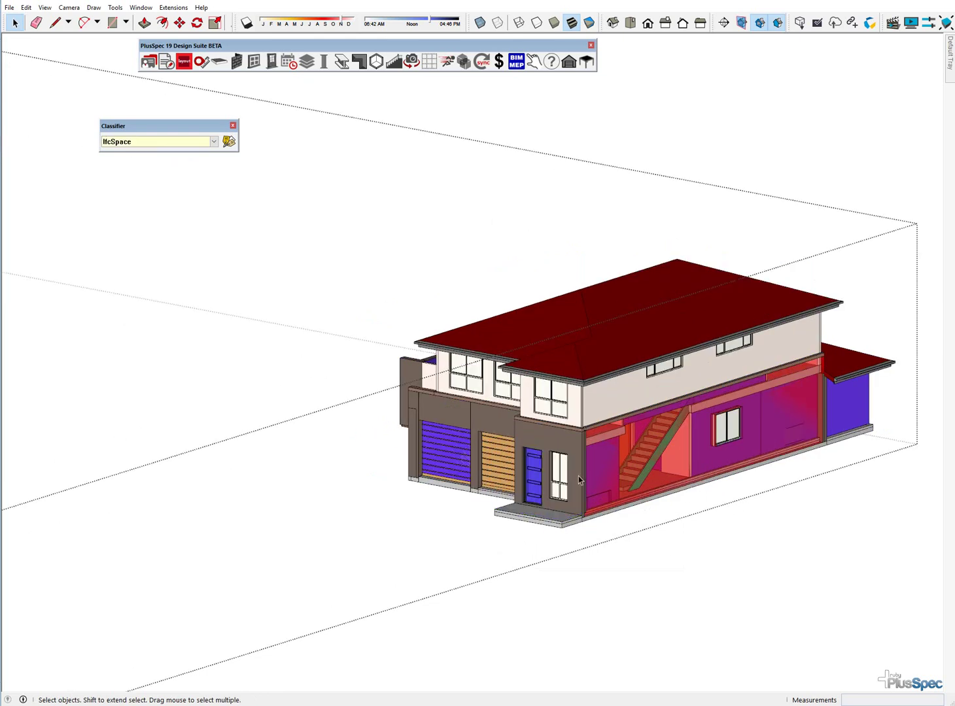
pyautogui.moveTo(578, 476); pyautogui.dragTo(516, 546, button='middle')
pyautogui.click(690, 432)
pyautogui.press('Delete')
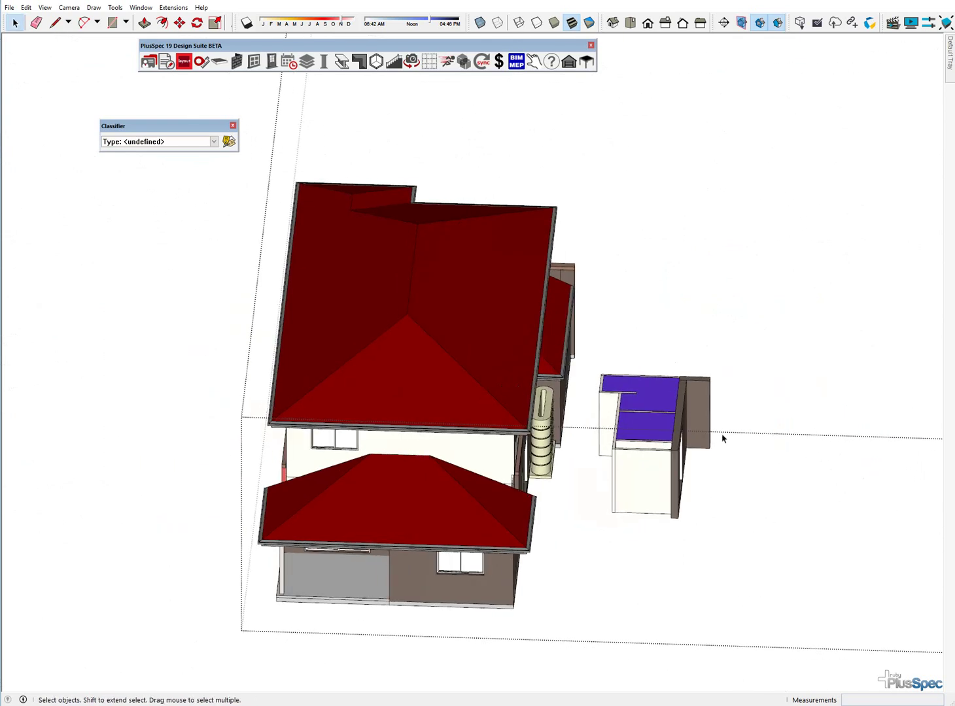
# Delete the two space blocks filling the rooms of the small detached structure beside the water tank
pyautogui.scroll(4, 696, 430)
pyautogui.moveTo(652, 431); pyautogui.dragTo(355, 447, button='middle')
pyautogui.scroll(-4, 628, 425)
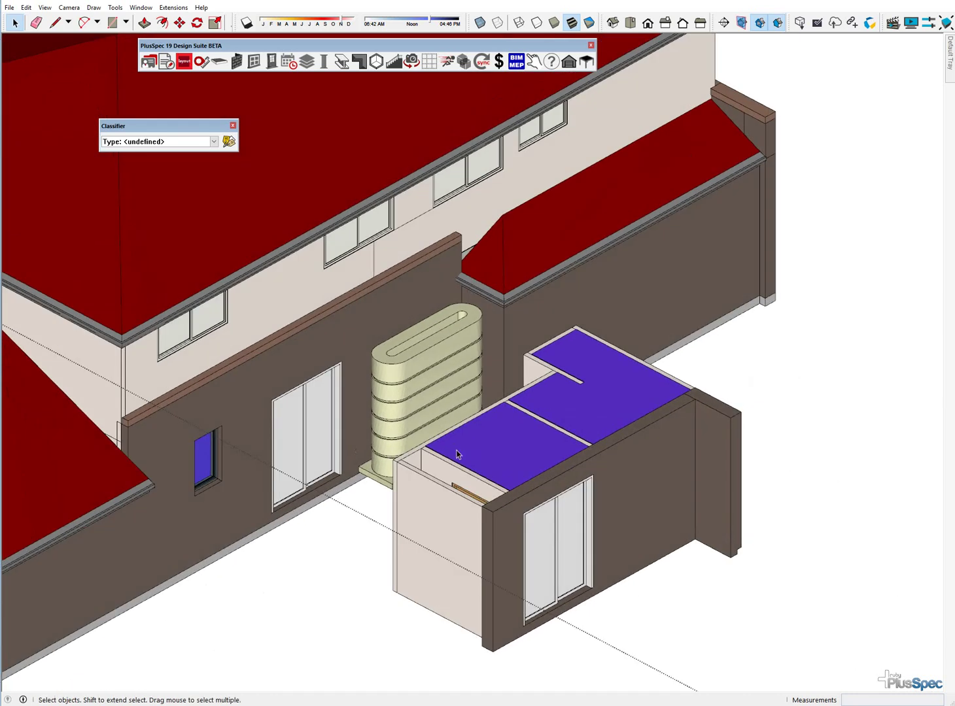
pyautogui.click(496, 445)
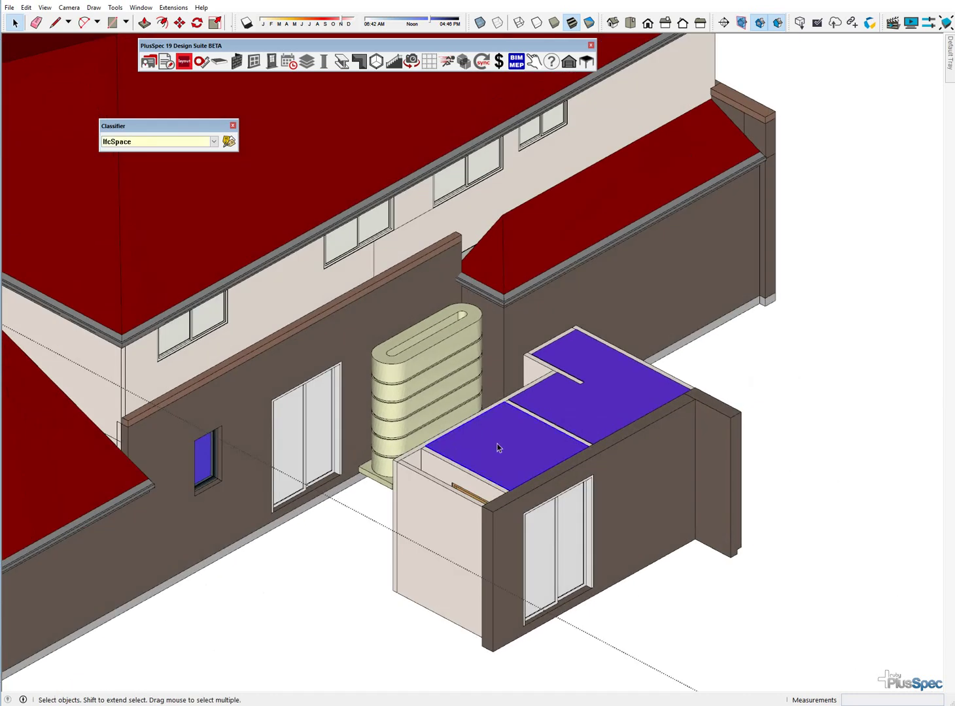
pyautogui.press('Delete')
pyautogui.click(574, 412)
pyautogui.press('Delete')
pyautogui.scroll(-4, 588, 431)
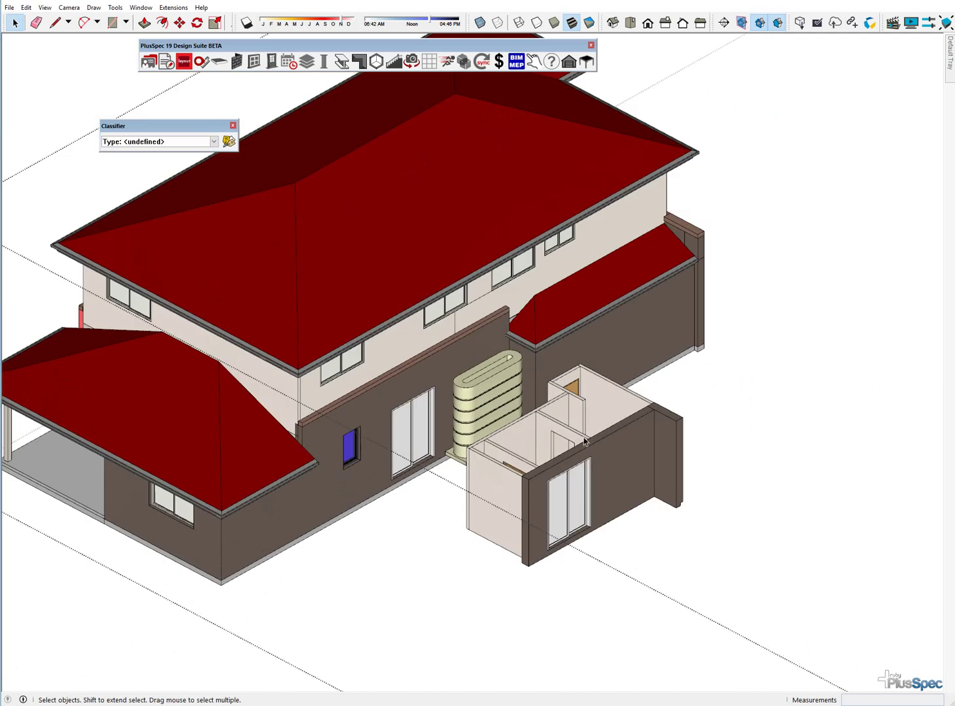
# Leave the open component and return to the top level of the model
pyautogui.moveTo(536, 454); pyautogui.dragTo(706, 435, button='middle')
pyautogui.moveTo(482, 426); pyautogui.dragTo(706, 386, button='middle')
pyautogui.scroll(-3, 602, 419)
pyautogui.scroll(-3, 543, 410)
pyautogui.moveTo(543, 410); pyautogui.dragTo(637, 418, button='middle')
pyautogui.scroll(-3, 811, 404)
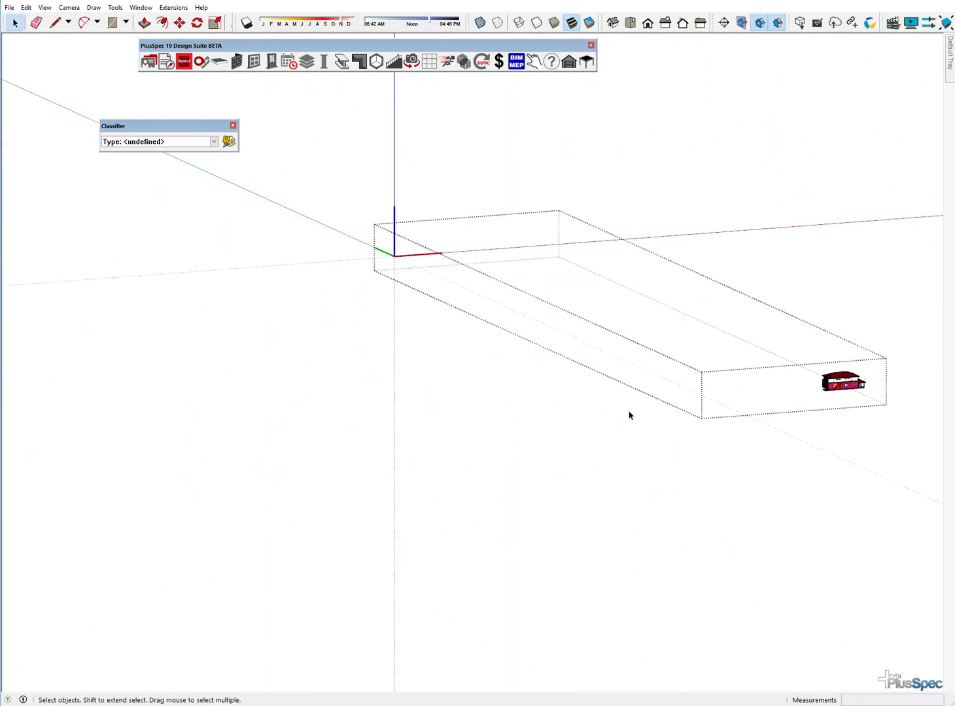
pyautogui.click(636, 418)
# Move the whole house by its front bottom corner to the green axis close to the origin
pyautogui.click(840, 386)
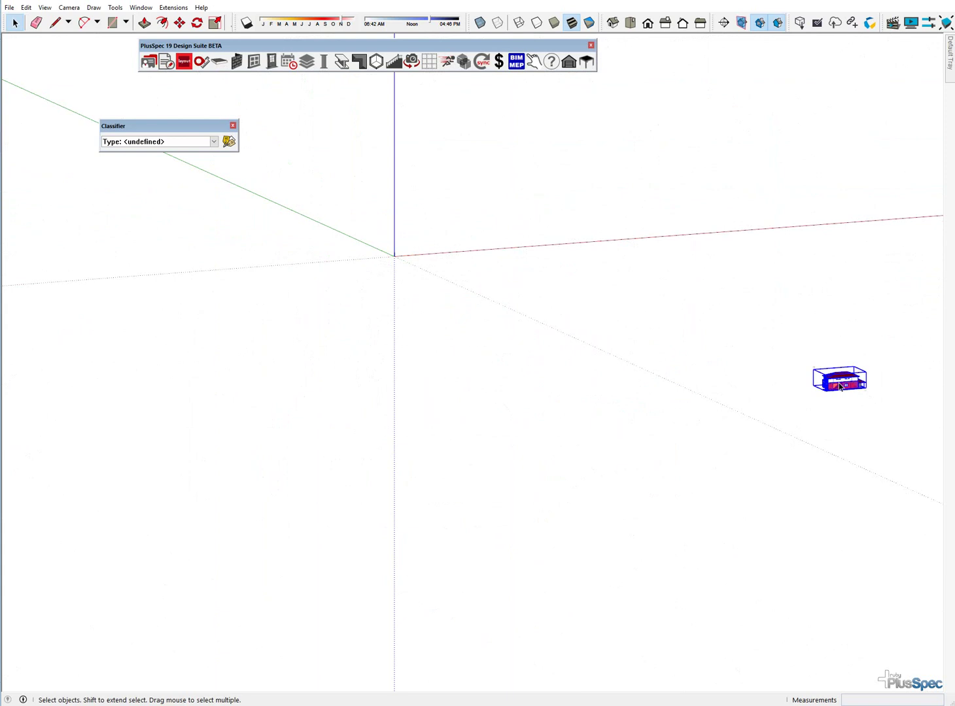
pyautogui.scroll(5, 840, 386)
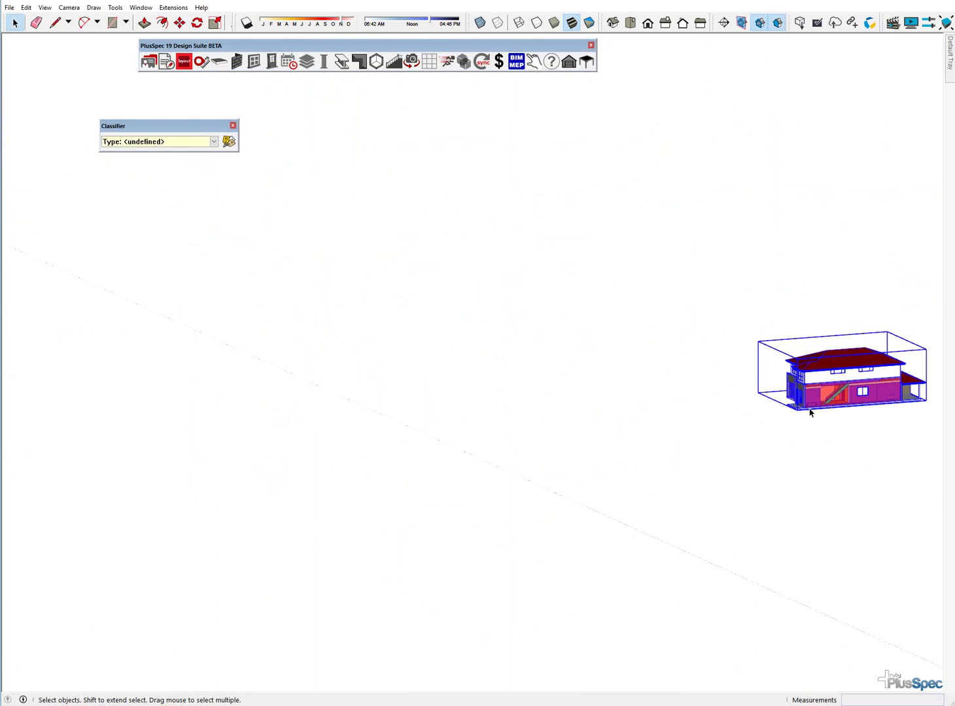
pyautogui.press('m')
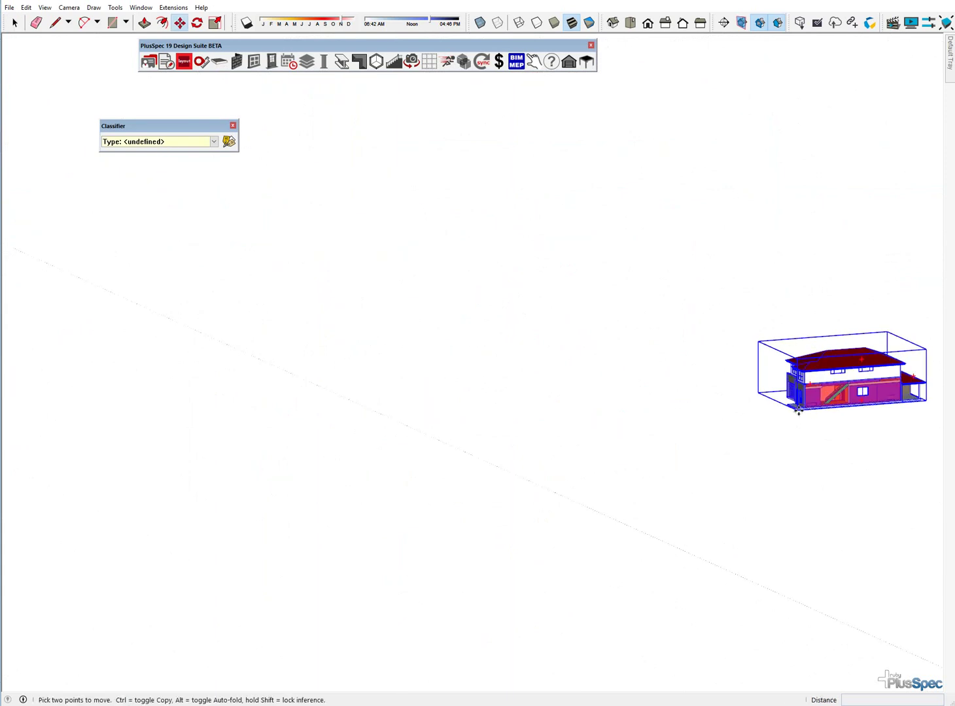
pyautogui.click(799, 411)
pyautogui.scroll(-6, 775, 413)
pyautogui.scroll(2, 560, 315)
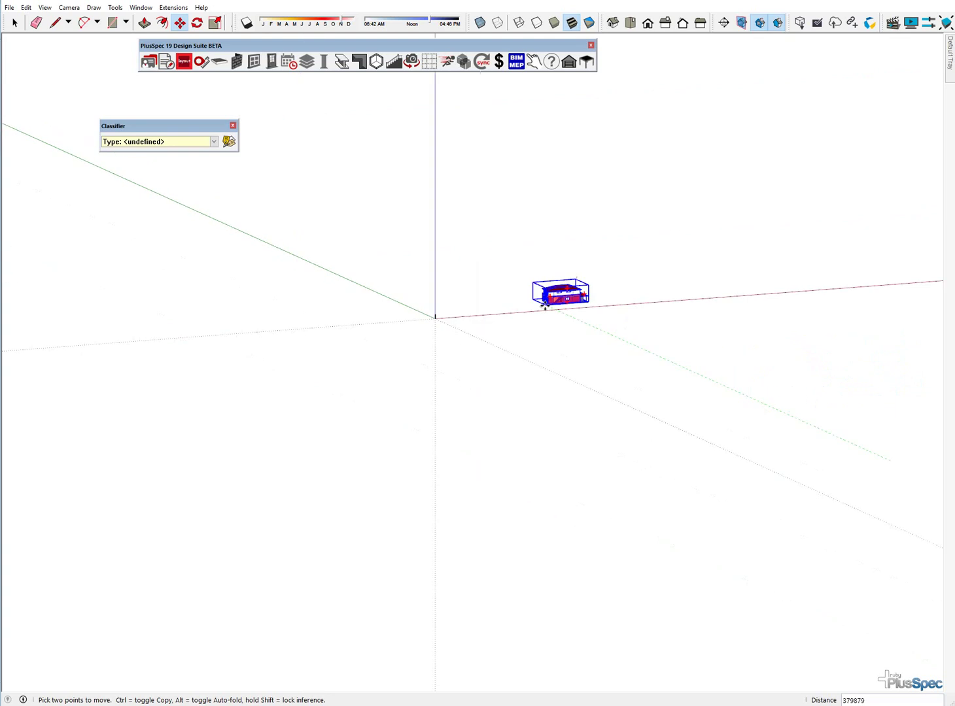
pyautogui.scroll(8, 406, 302)
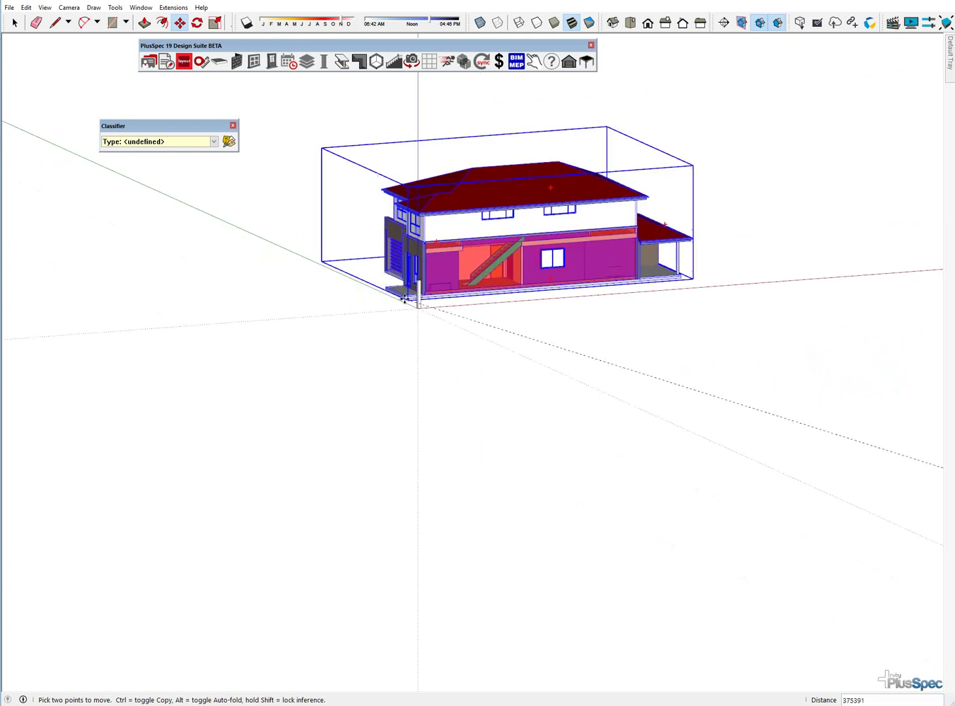
pyautogui.click(406, 302)
# Examine the relocated house's front and side in relation to the origin and the post standing there
pyautogui.keyDown('shift'); pyautogui.moveTo(405, 303); pyautogui.dragTo(859, 422, button='middle'); pyautogui.keyUp('shift')
pyautogui.scroll(3, 230, 268)
pyautogui.scroll(3, 466, 317)
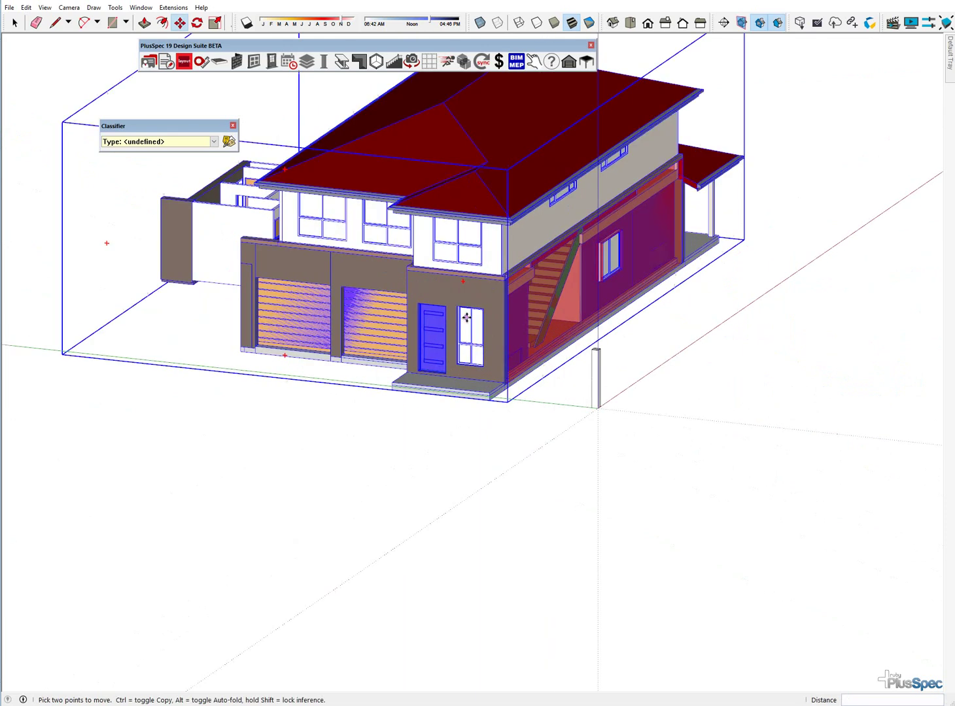
pyautogui.moveTo(466, 317); pyautogui.dragTo(510, 397, button='middle')
pyautogui.scroll(-1, 510, 396)
pyautogui.press('space')
pyautogui.scroll(3, 573, 402)
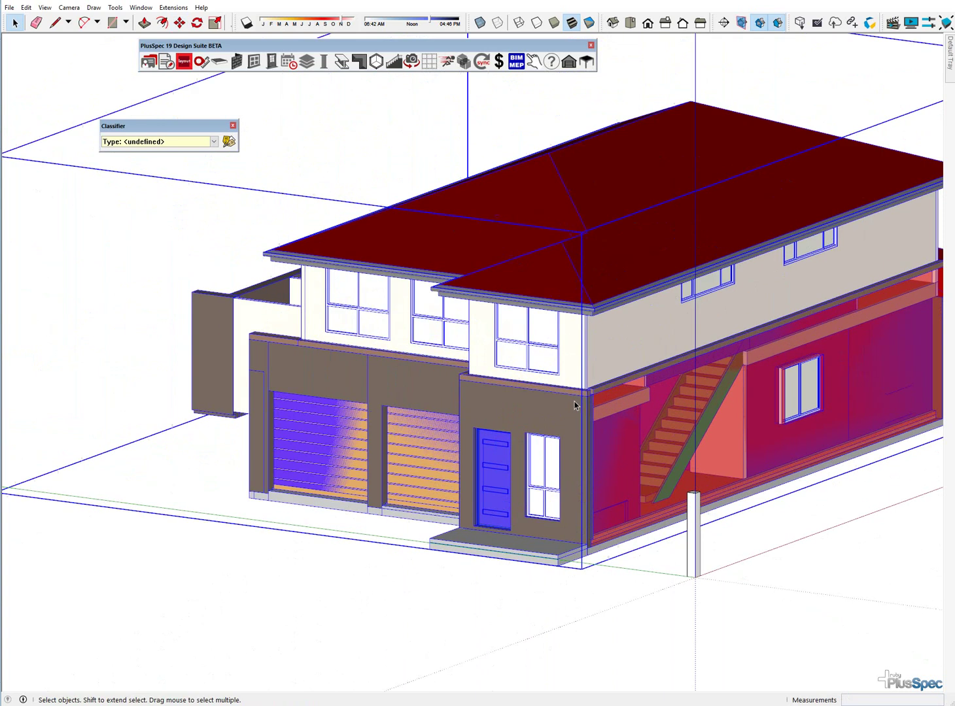
pyautogui.moveTo(575, 401); pyautogui.dragTo(556, 389, button='middle')
pyautogui.scroll(-3, 556, 389)
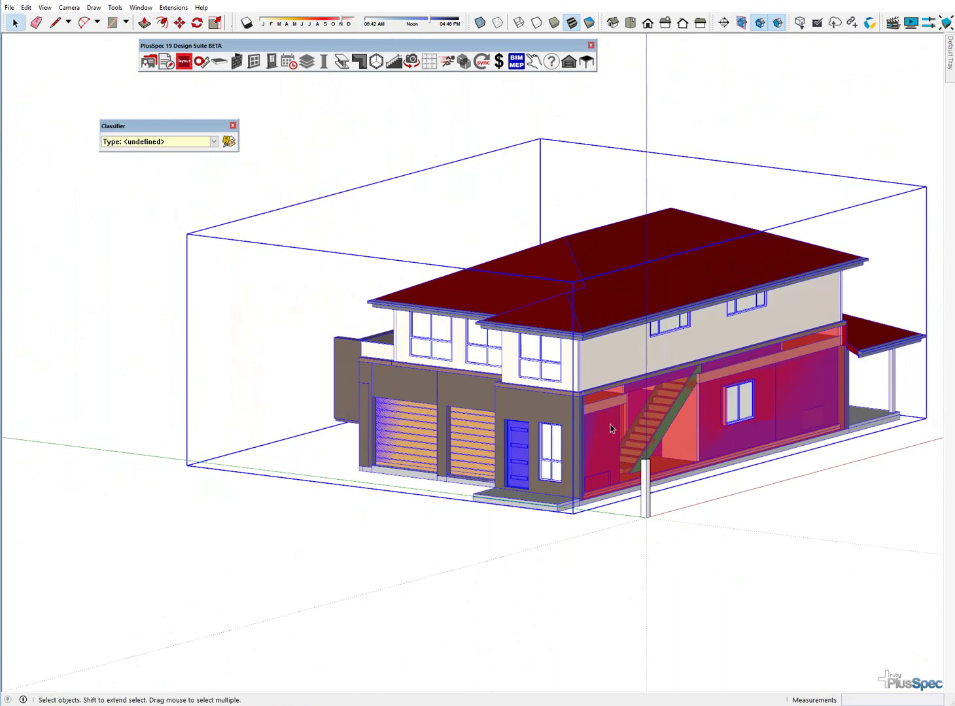
# Open the nested house components and select the main roof to check its IFC type
pyautogui.doubleClick(489, 301)
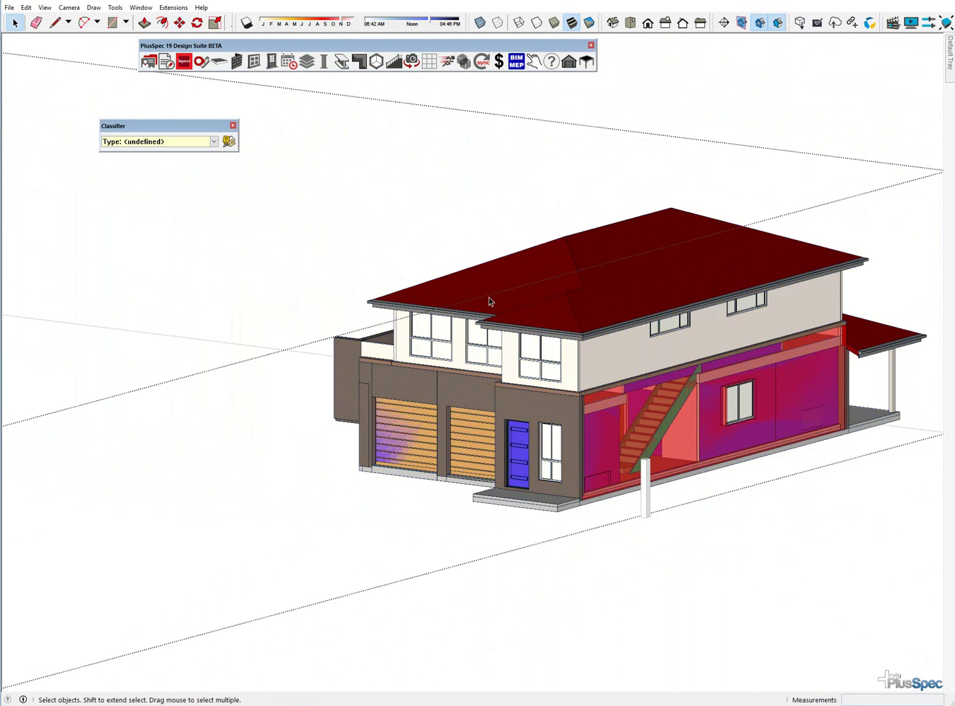
pyautogui.click(488, 296)
pyautogui.click(485, 291)
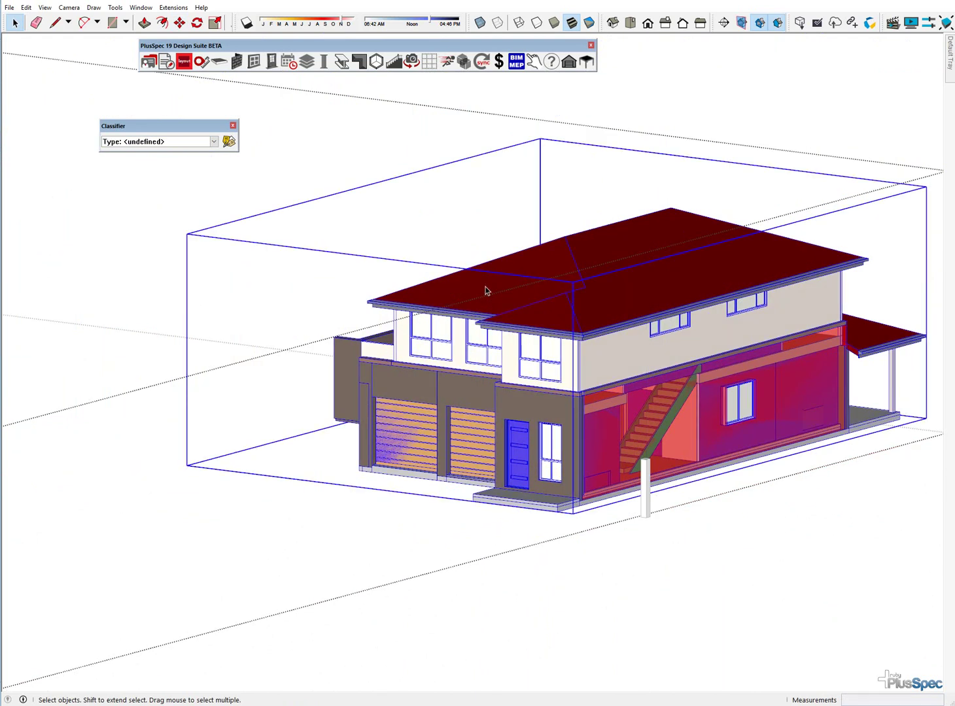
pyautogui.keyDown('shift'); pyautogui.click(485, 291); pyautogui.keyUp('shift')
pyautogui.click(485, 291)
pyautogui.doubleClick(486, 290)
pyautogui.click(485, 290)
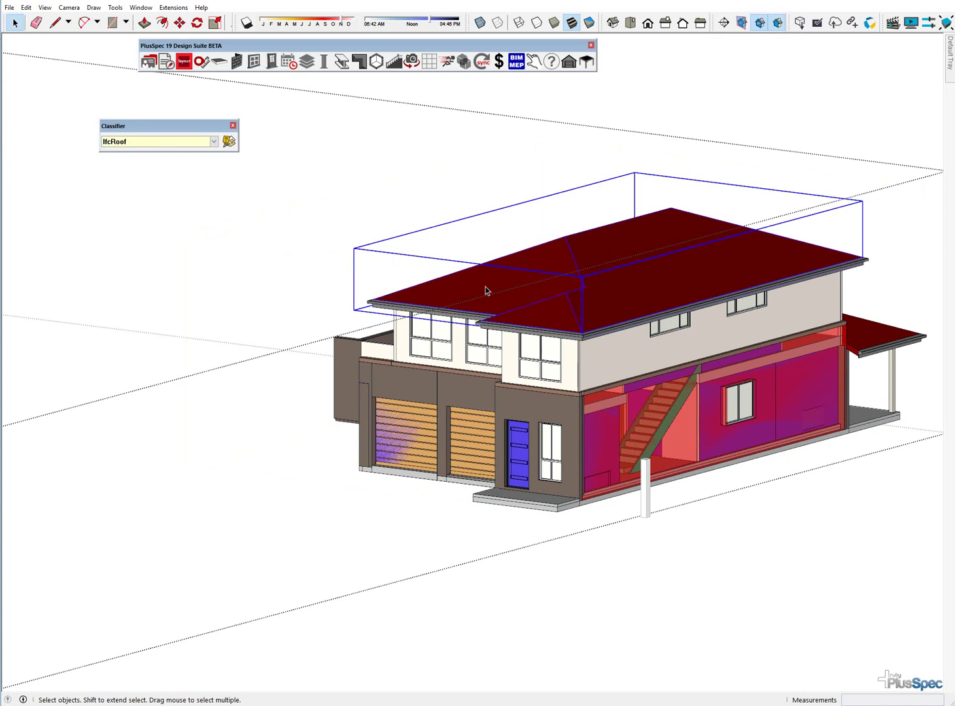
# Check the IFC types of the upper front window, the upper side wall and the transparent ground-floor side wall
pyautogui.click(548, 357)
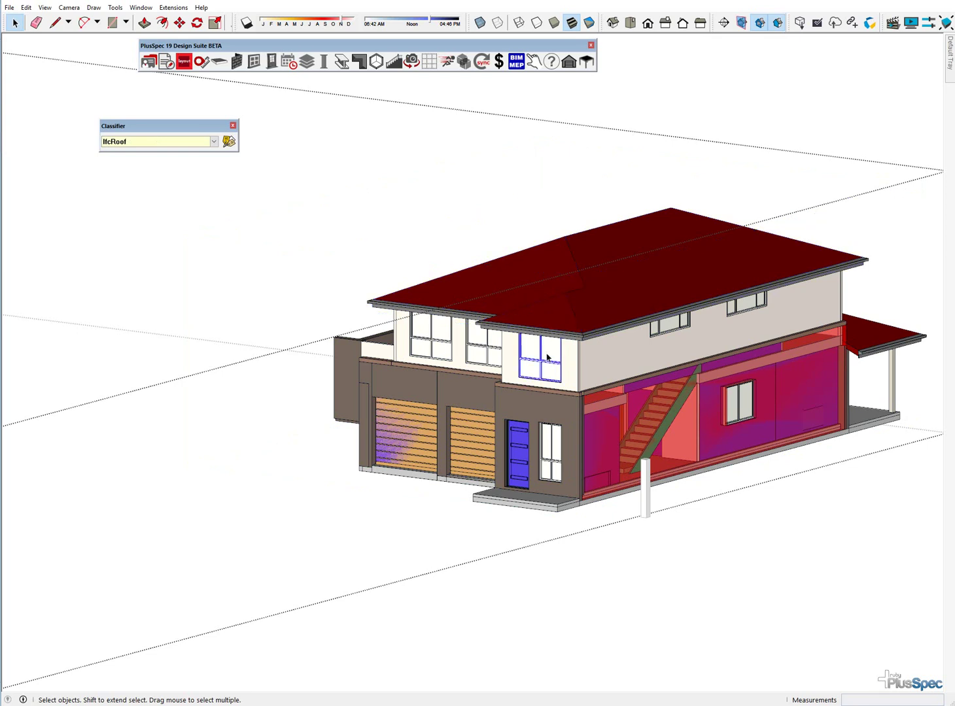
pyautogui.click(605, 370)
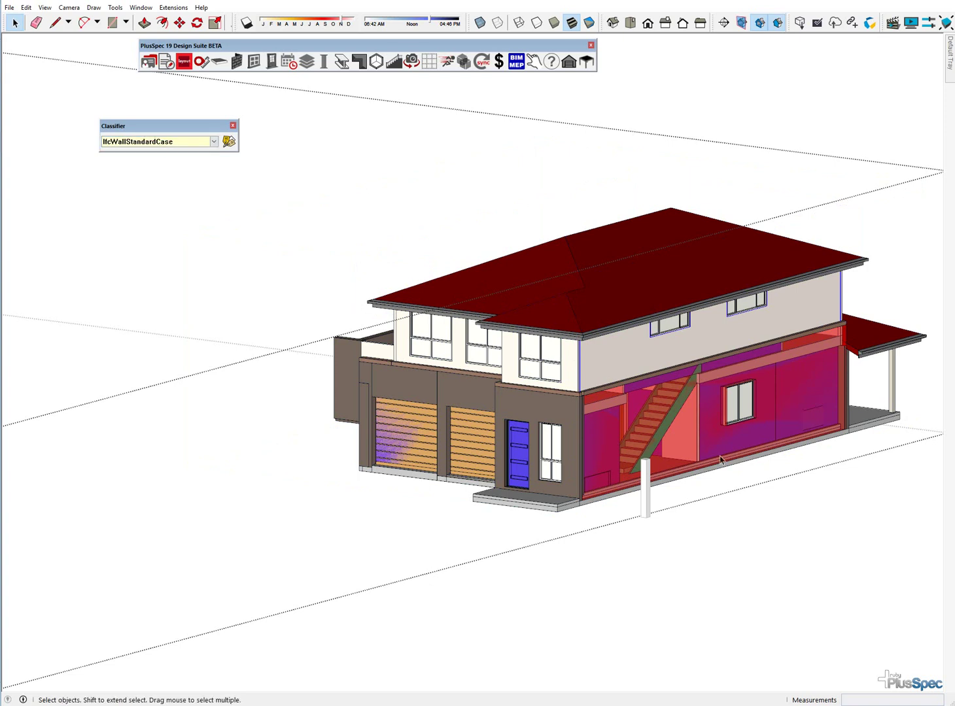
pyautogui.click(682, 452)
pyautogui.scroll(2, 682, 452)
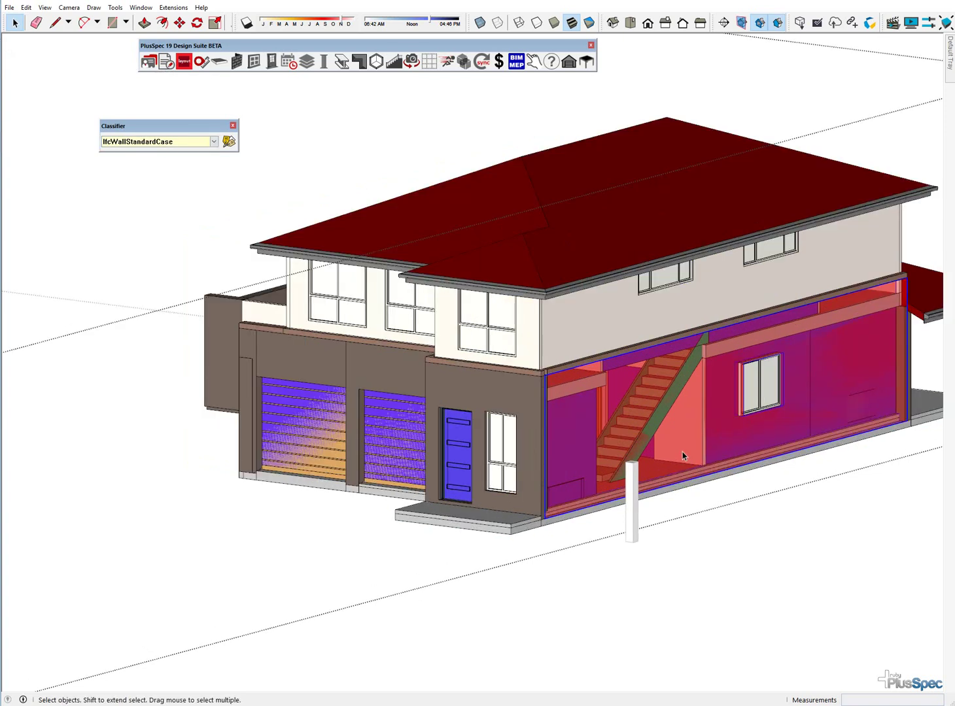
pyautogui.scroll(3, 682, 452)
pyautogui.moveTo(678, 452); pyautogui.dragTo(694, 435, button='middle')
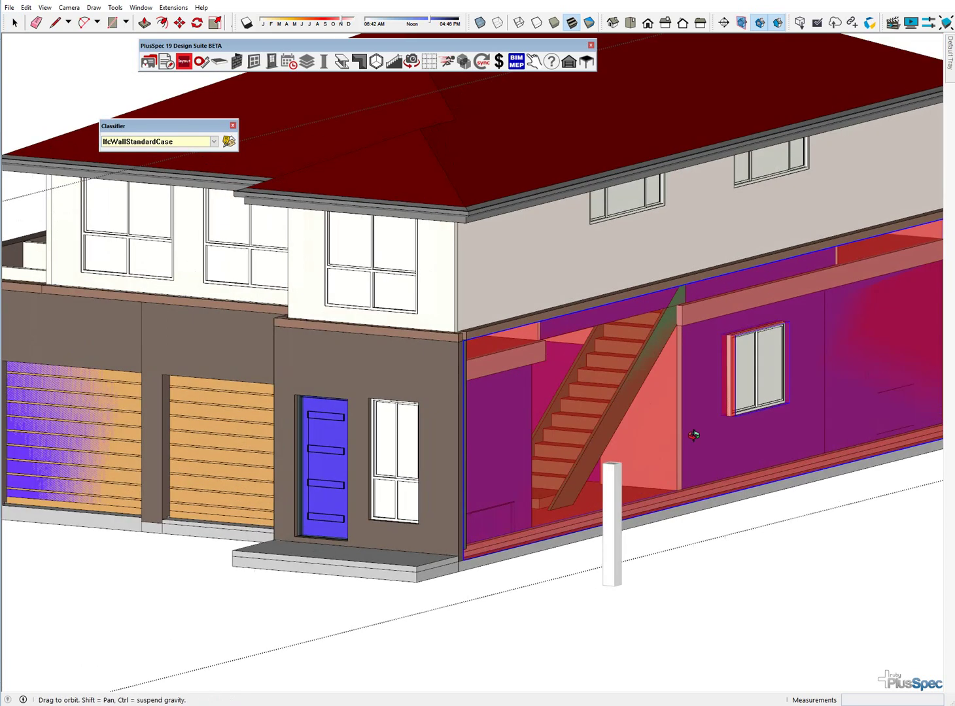
pyautogui.scroll(-5, 693, 434)
# Close the nested house components and examine the front entry door up close
pyautogui.click(345, 235)
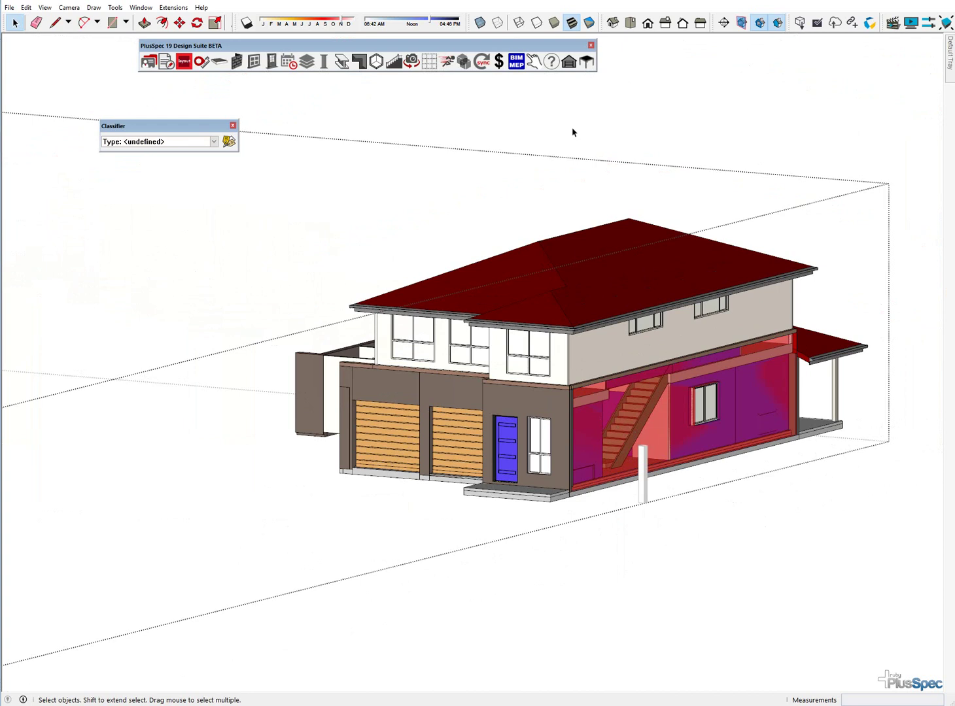
pyautogui.click(669, 126)
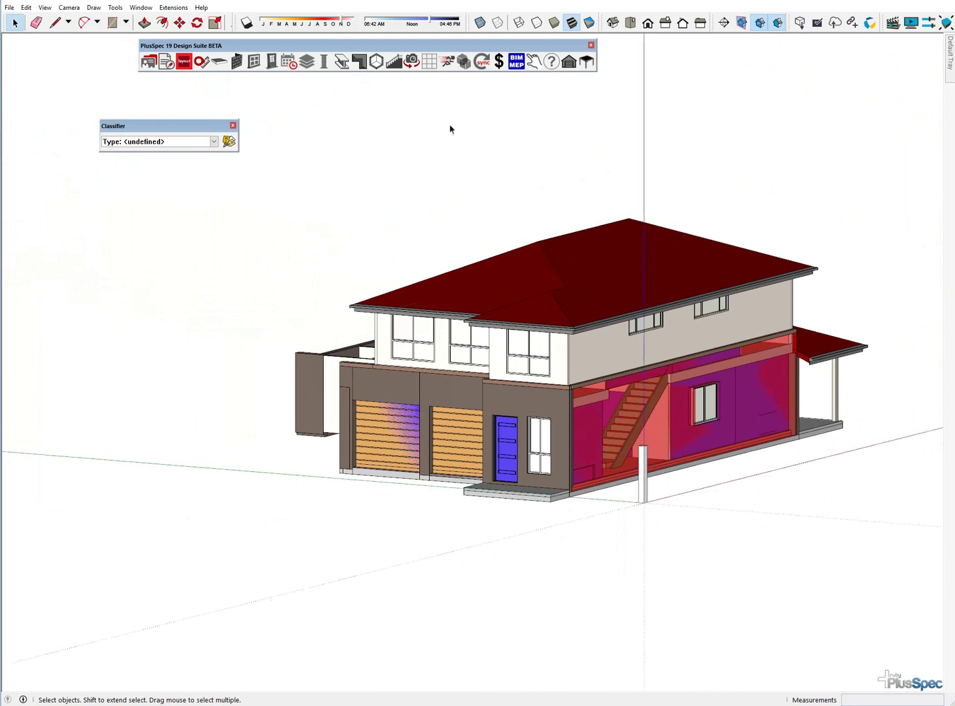
pyautogui.moveTo(452, 237); pyautogui.dragTo(503, 458, button='middle')
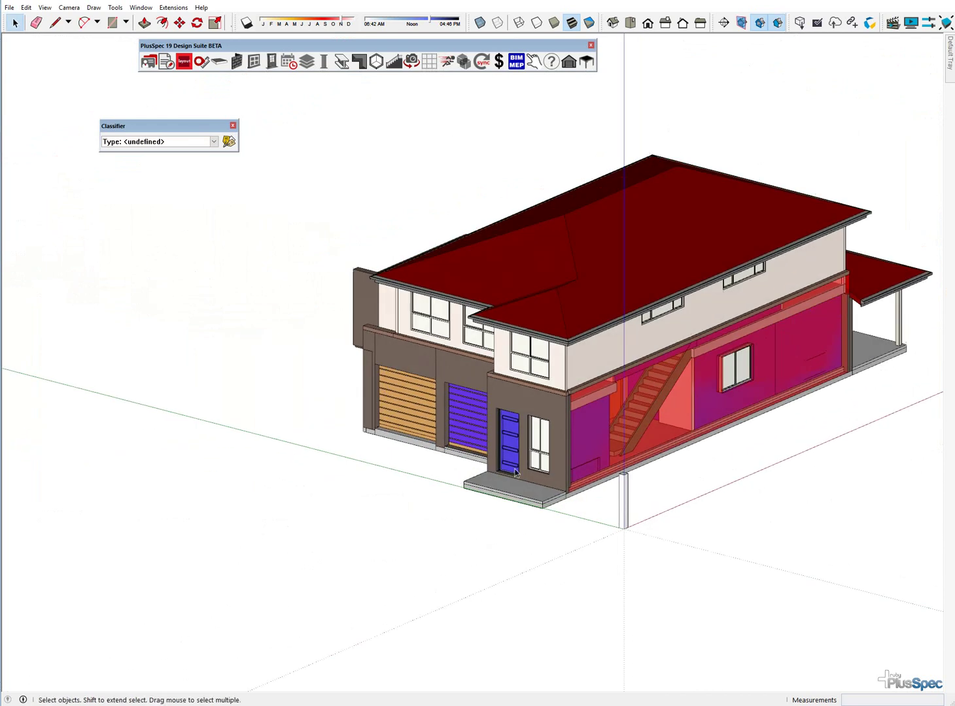
pyautogui.scroll(3, 503, 463)
pyautogui.scroll(5, 507, 418)
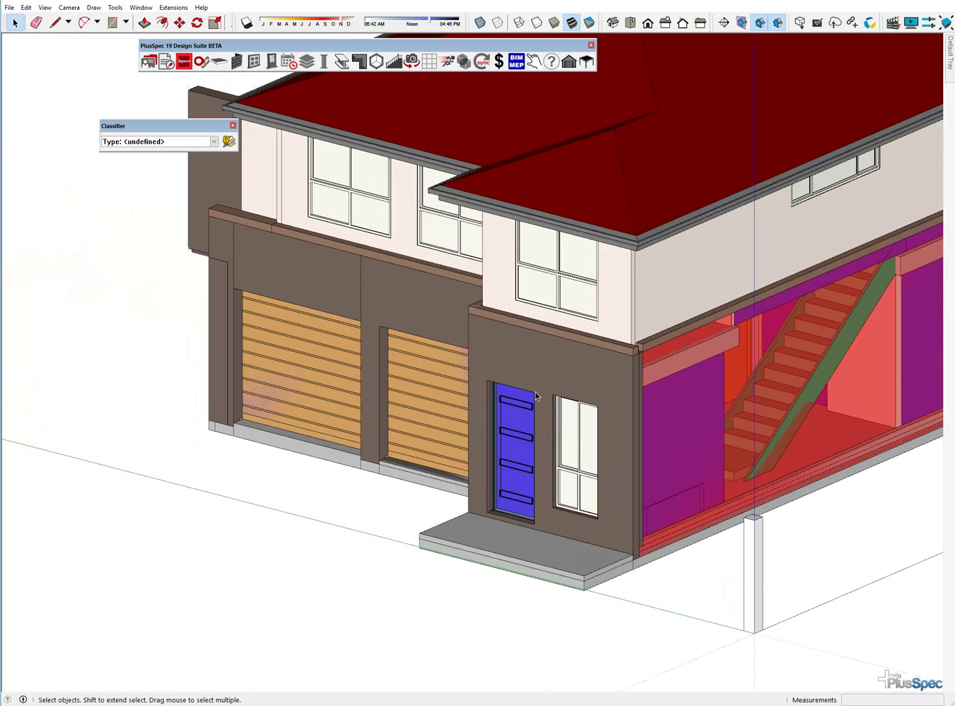
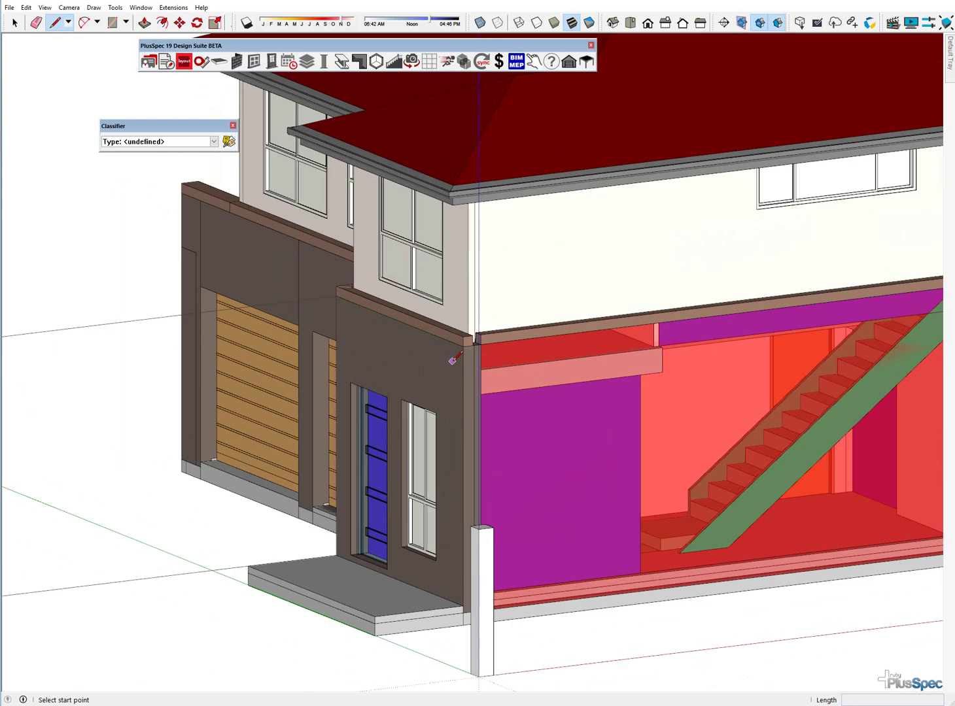
# Examine the house's ground-floor side with its transparent wall, beams and staircase from several distances
pyautogui.scroll(-5, 456, 341)
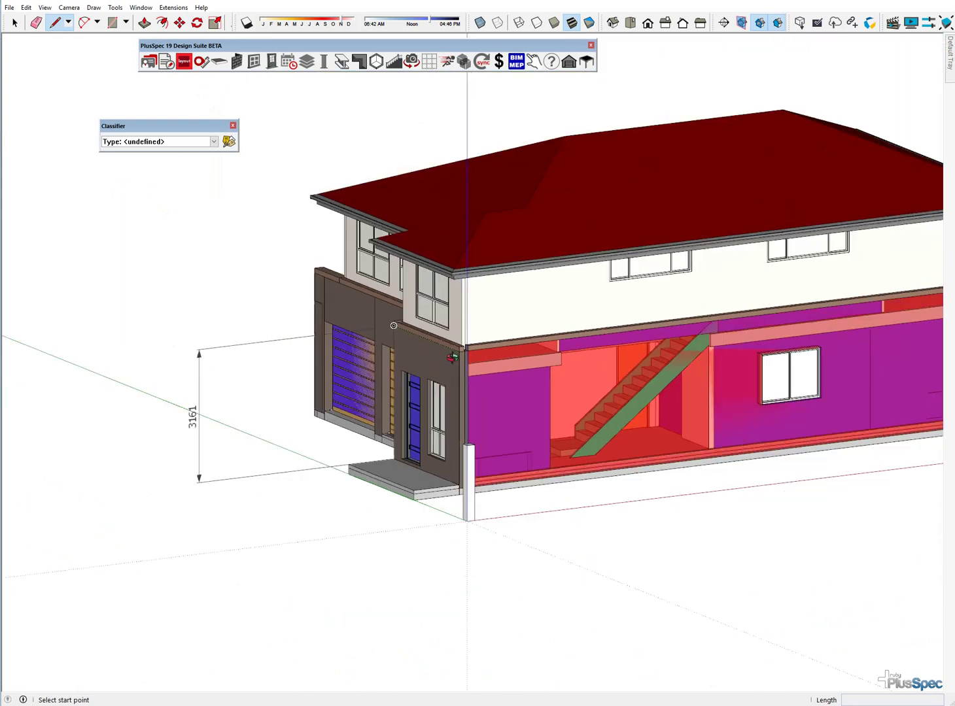
pyautogui.moveTo(456, 341)
pyautogui.mouseDown(button='middle')
pyautogui.moveTo(630, 261)
pyautogui.moveTo(764, 280)
pyautogui.moveTo(384, 406)
pyautogui.mouseUp(button='middle')
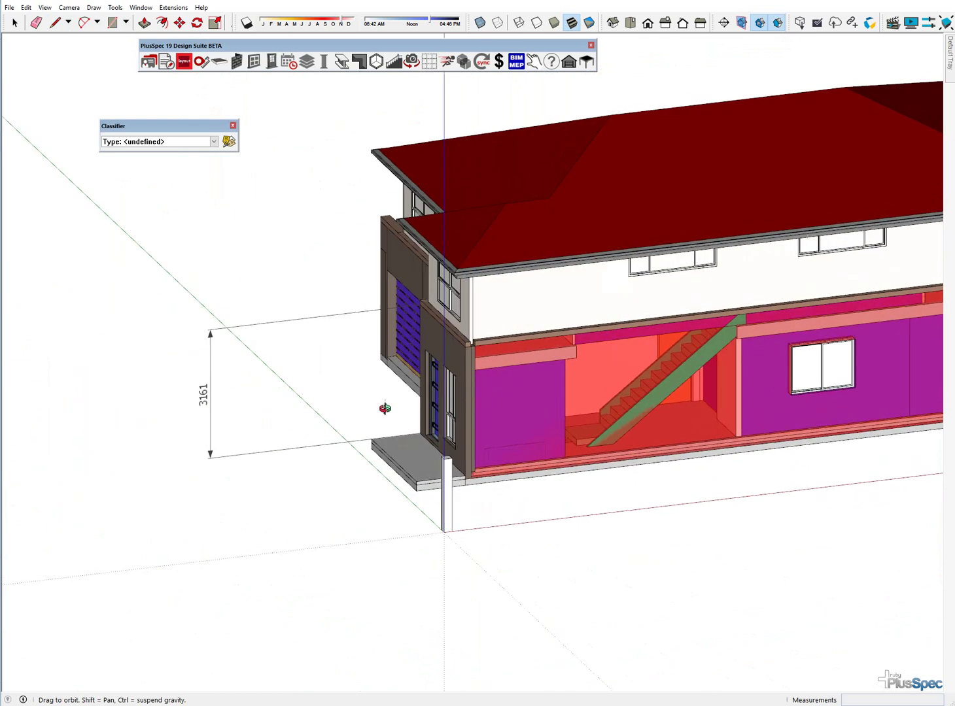
pyautogui.press('space')
pyautogui.scroll(-1, 530, 397)
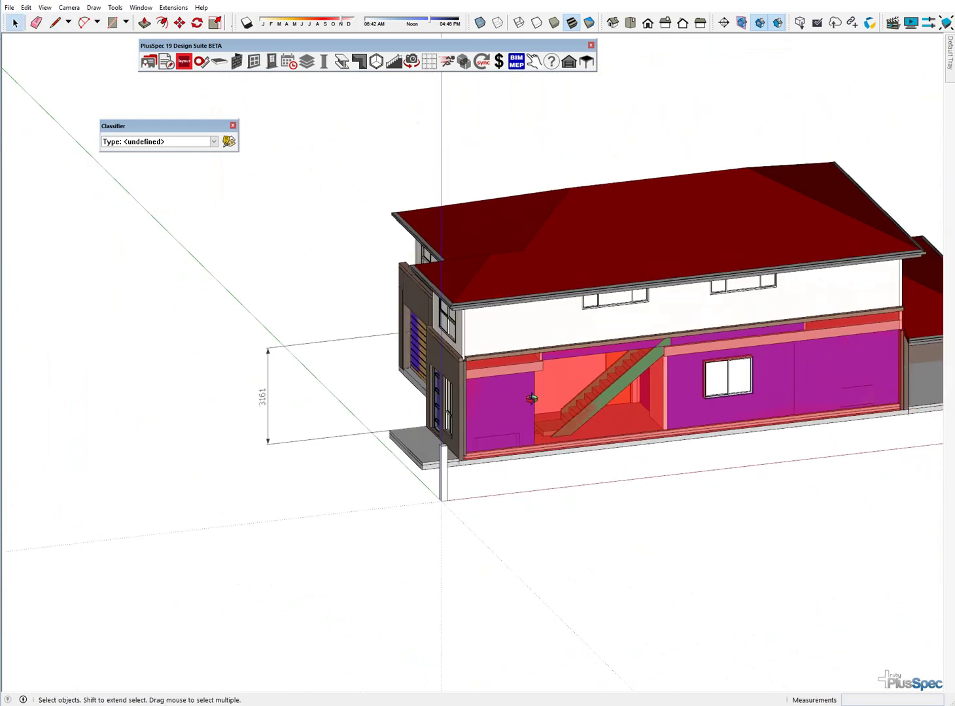
pyautogui.keyDown('shift'); pyautogui.moveTo(532, 399); pyautogui.dragTo(438, 401, button='middle'); pyautogui.keyUp('shift')
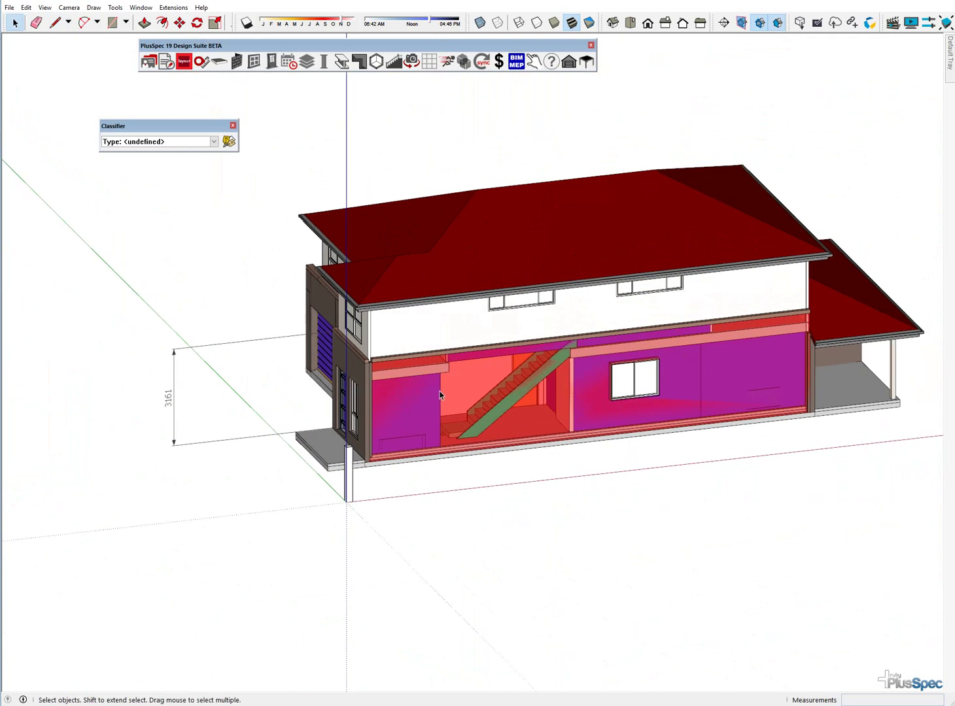
pyautogui.press('d')
pyautogui.scroll(8, 452, 369)
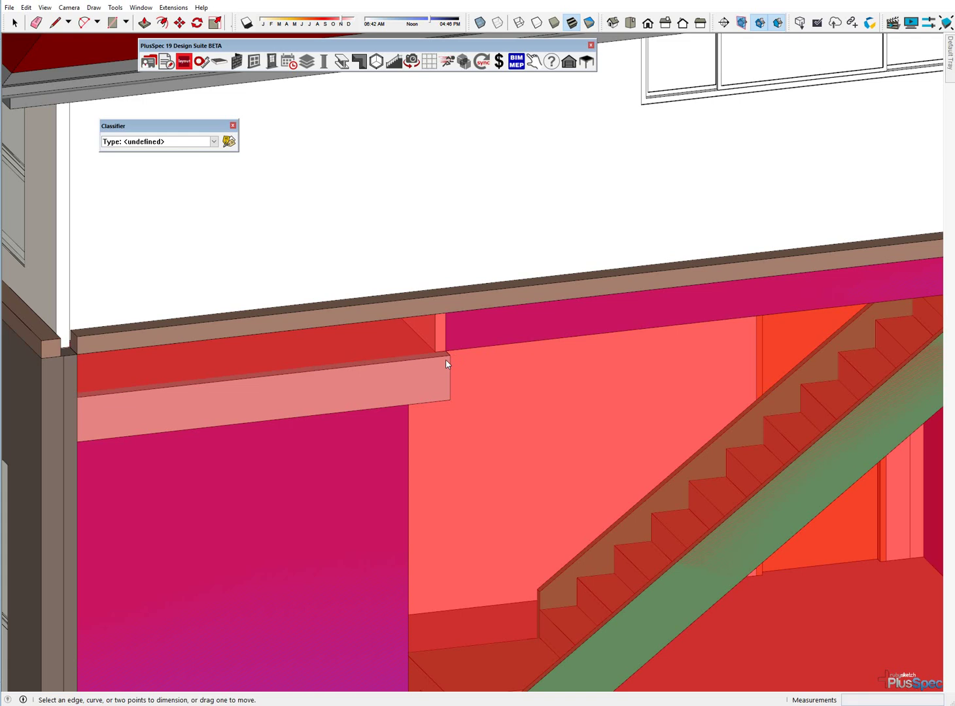
pyautogui.scroll(-5, 448, 359)
pyautogui.press('space')
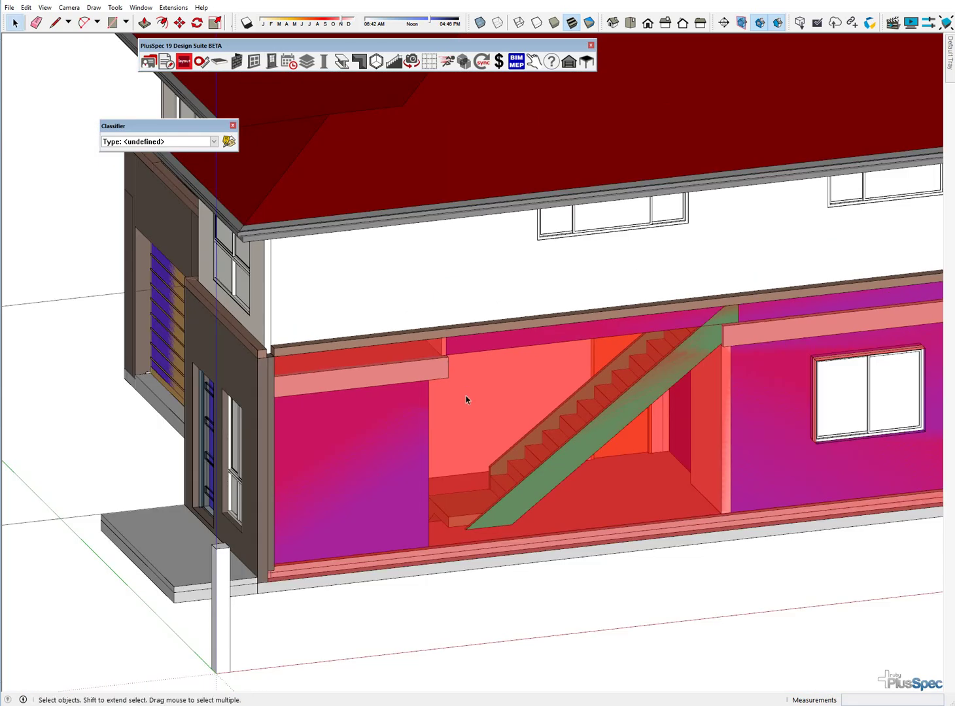
# Select the whole house and explode its nested IfcProject, IfcSite and IfcBuilding components one after another
pyautogui.hotkey('ctrl', 'a')
pyautogui.scroll(-3, 466, 396)
pyautogui.rightClick(460, 390)
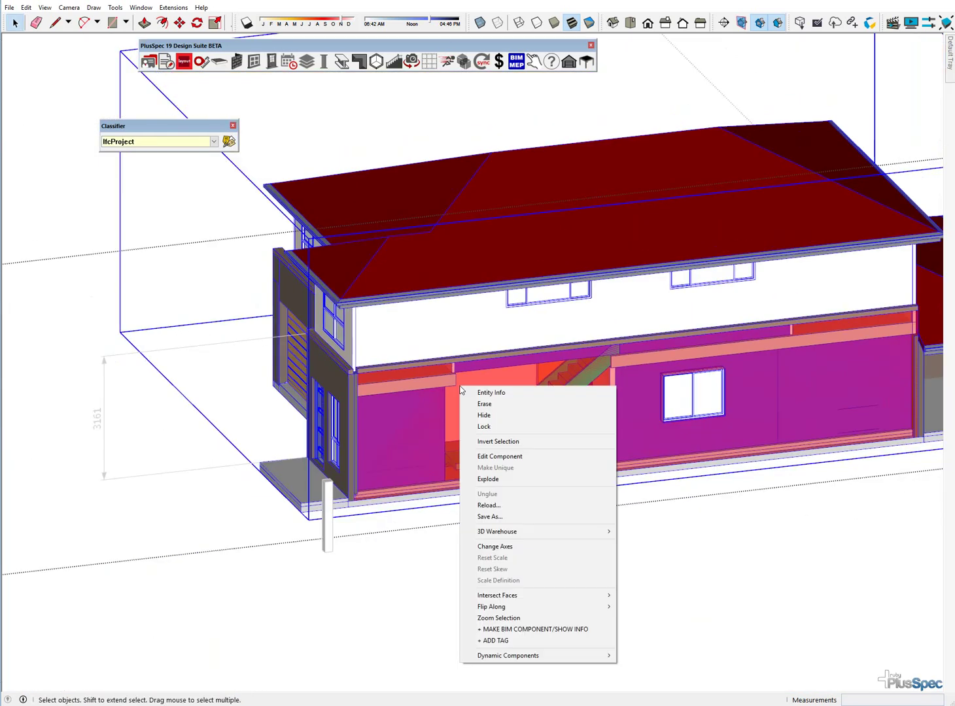
pyautogui.click(512, 485)
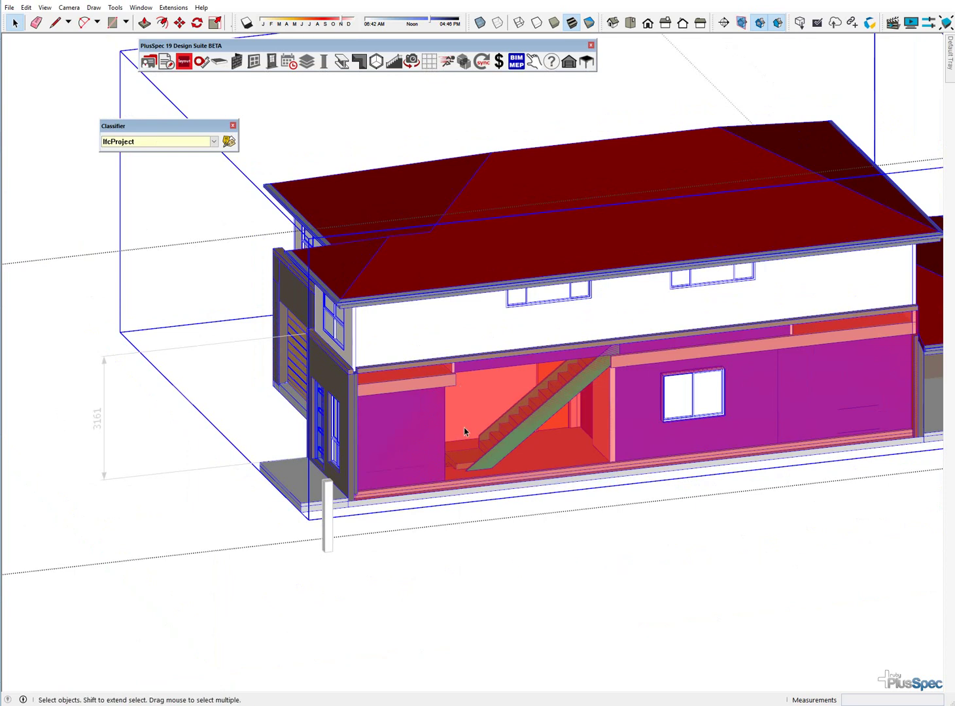
pyautogui.rightClick(431, 413)
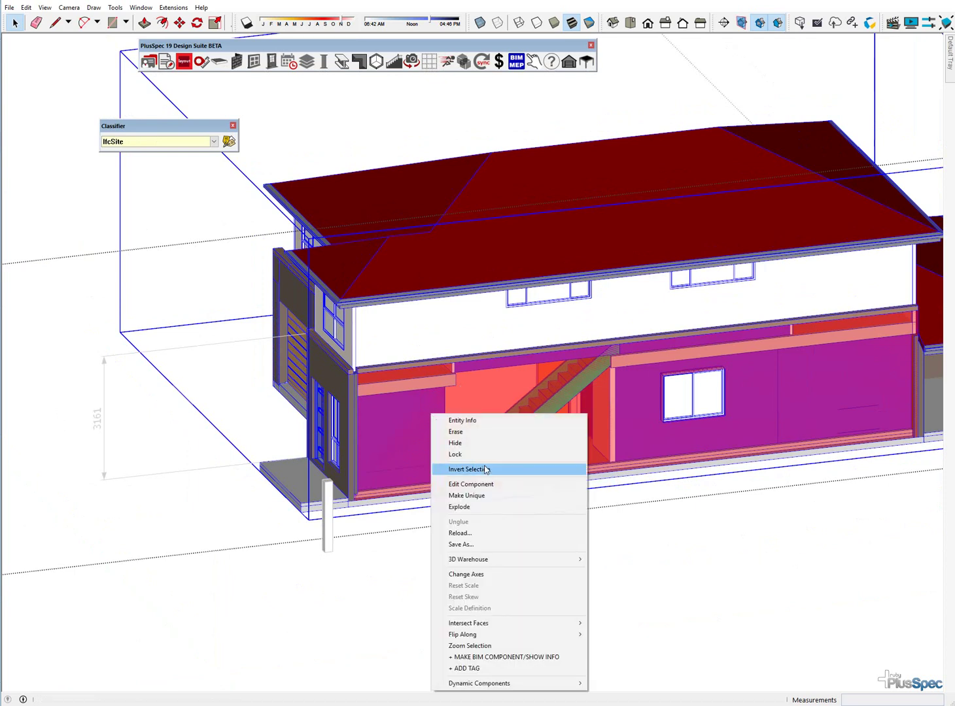
pyautogui.click(488, 507)
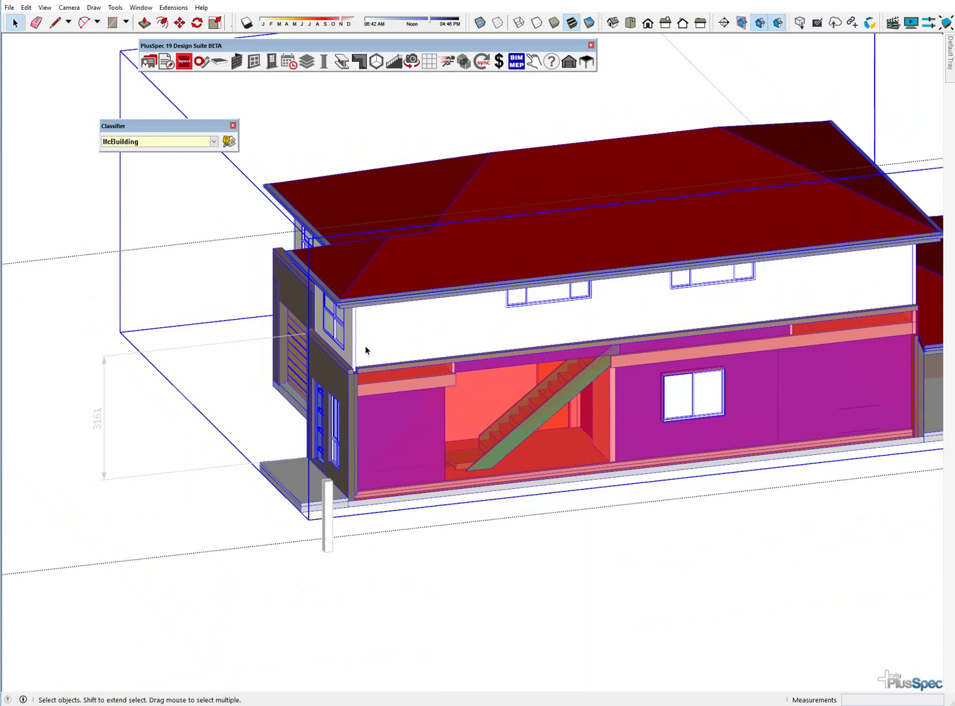
pyautogui.rightClick(404, 416)
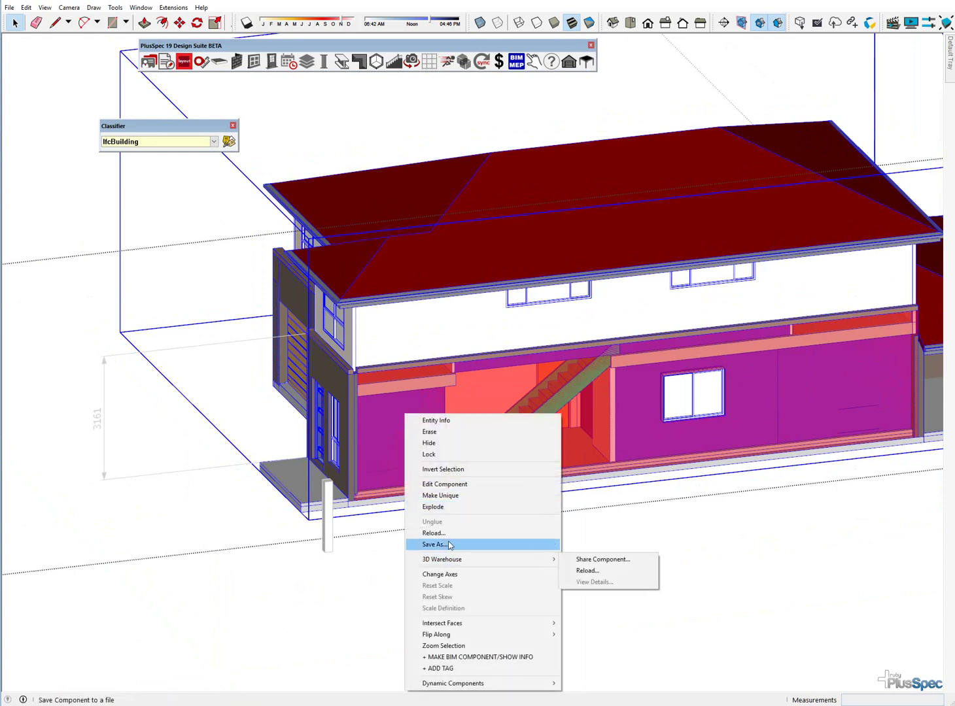
pyautogui.click(448, 506)
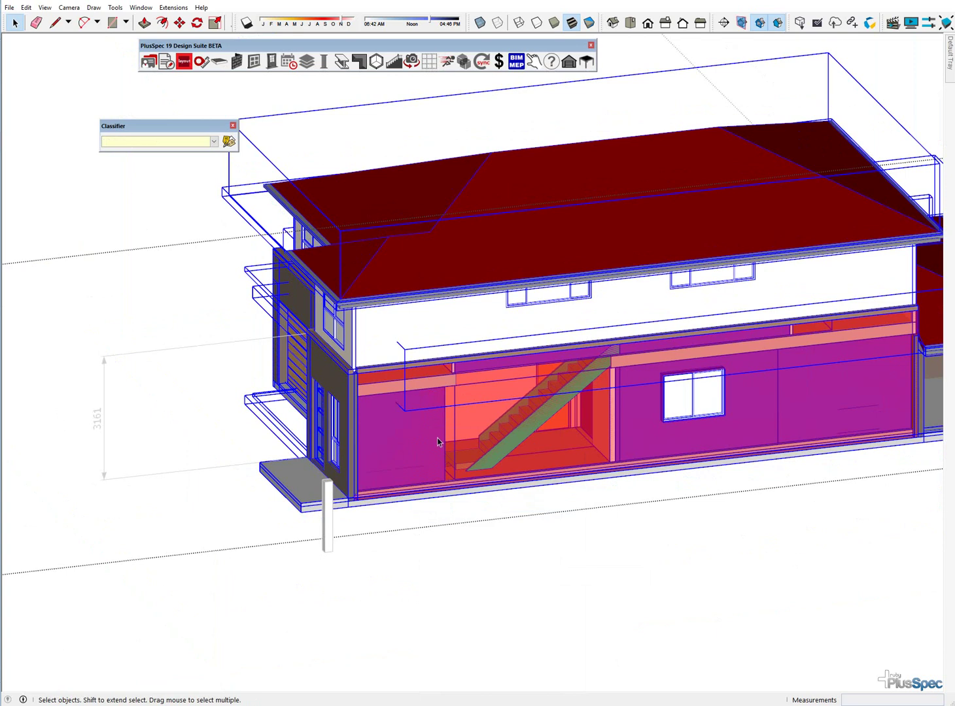
# Clear the selection and delete the transparent ground-floor side wall in front of the staircase
pyautogui.moveTo(437, 438); pyautogui.dragTo(454, 414, button='middle')
pyautogui.click(463, 525)
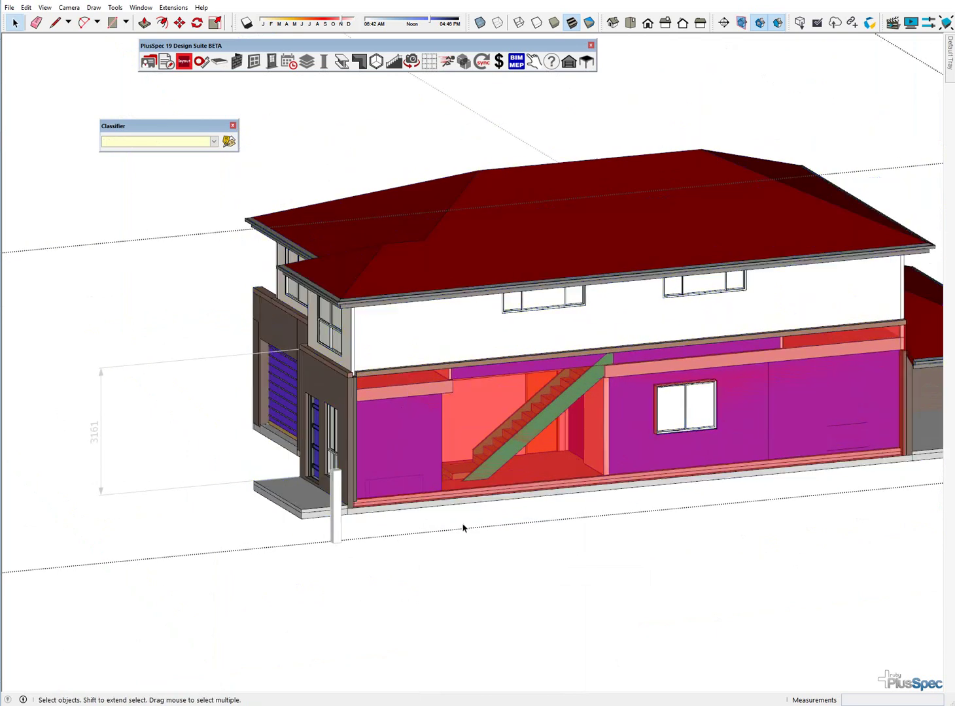
pyautogui.click(440, 451)
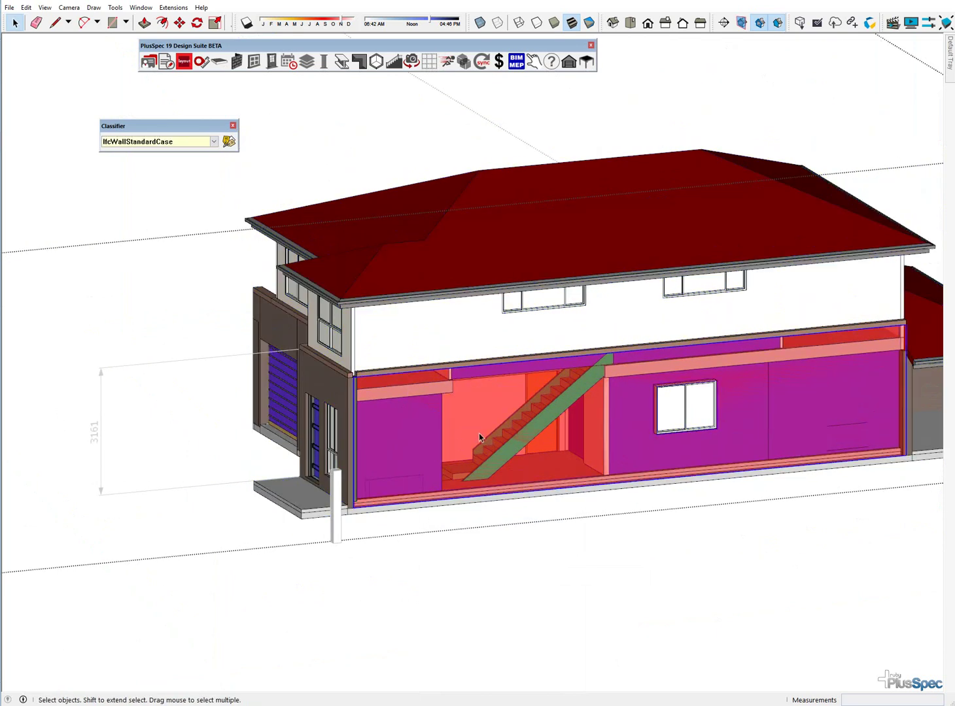
pyautogui.click(480, 435)
# Draw a 2740 mm vertical line from the front beam's end corner down to the slab edge beside the stairs
pyautogui.scroll(6, 468, 424)
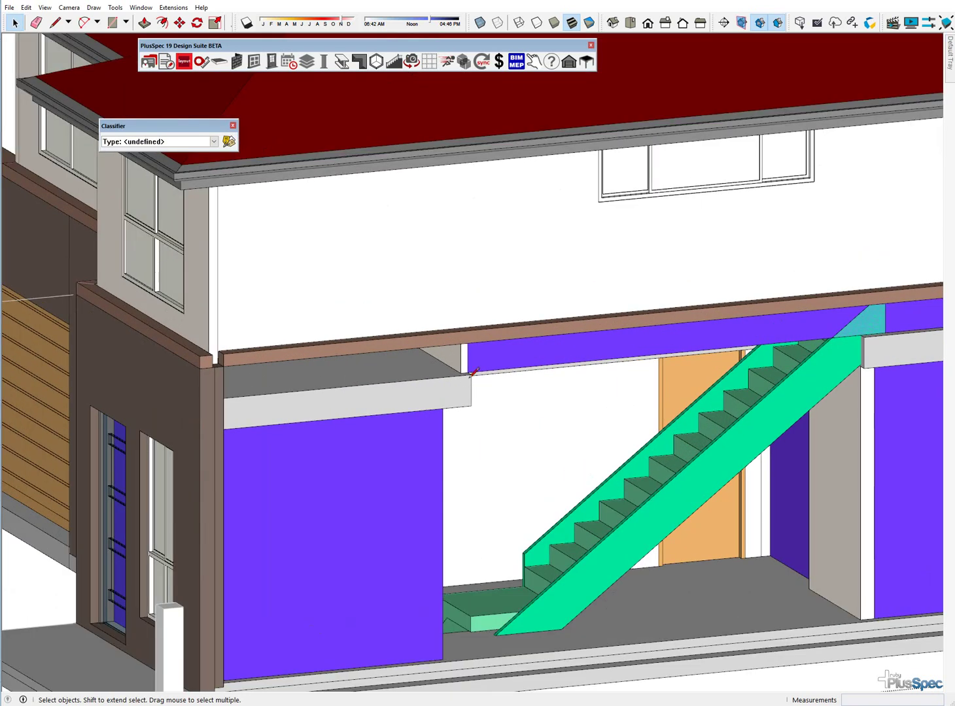
pyautogui.press('l')
pyautogui.click(471, 373)
pyautogui.scroll(-5, 470, 421)
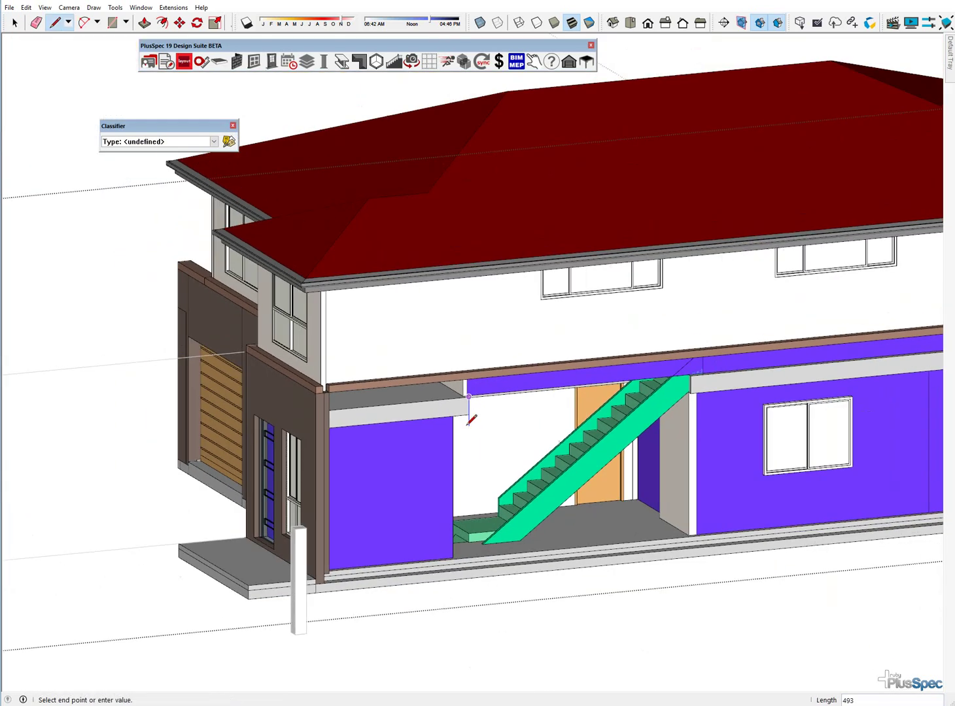
pyautogui.scroll(4, 469, 561)
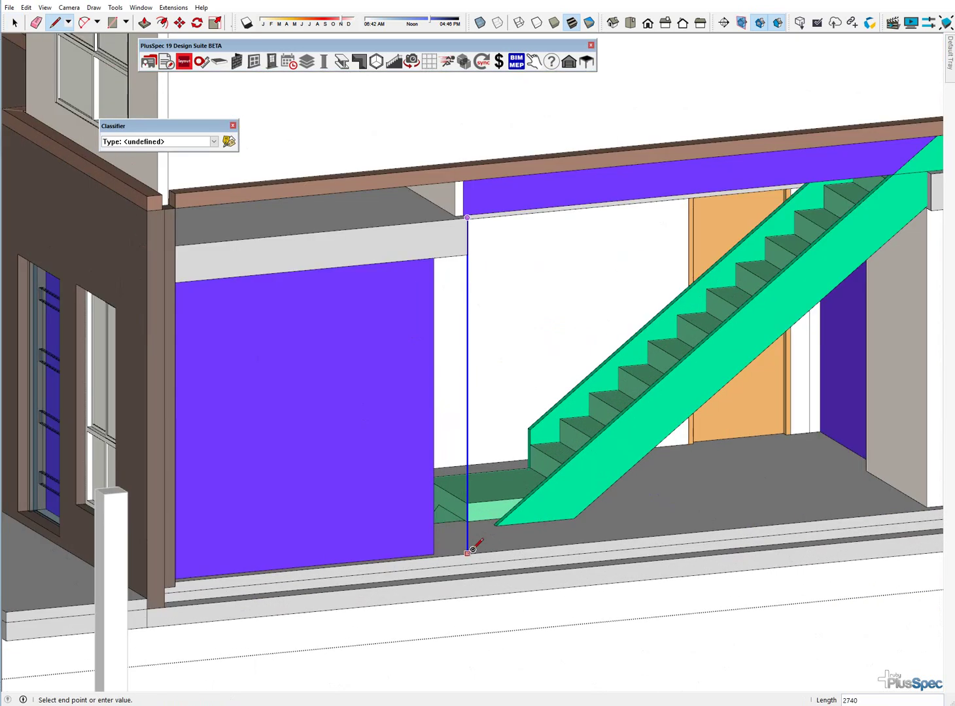
pyautogui.click(468, 553)
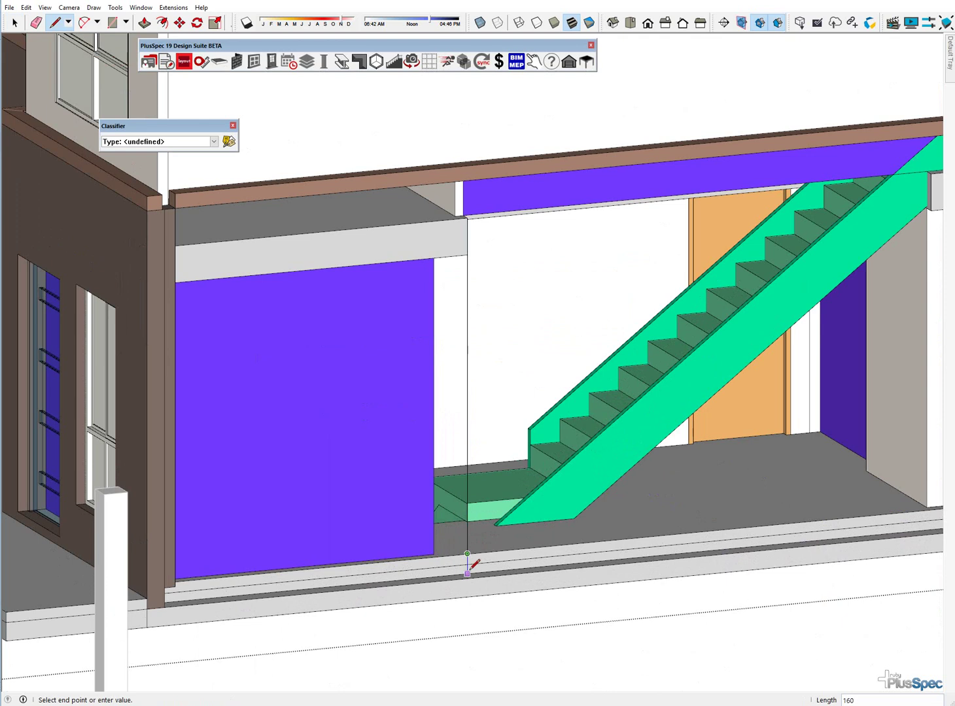
pyautogui.press('space')
pyautogui.scroll(-8, 468, 571)
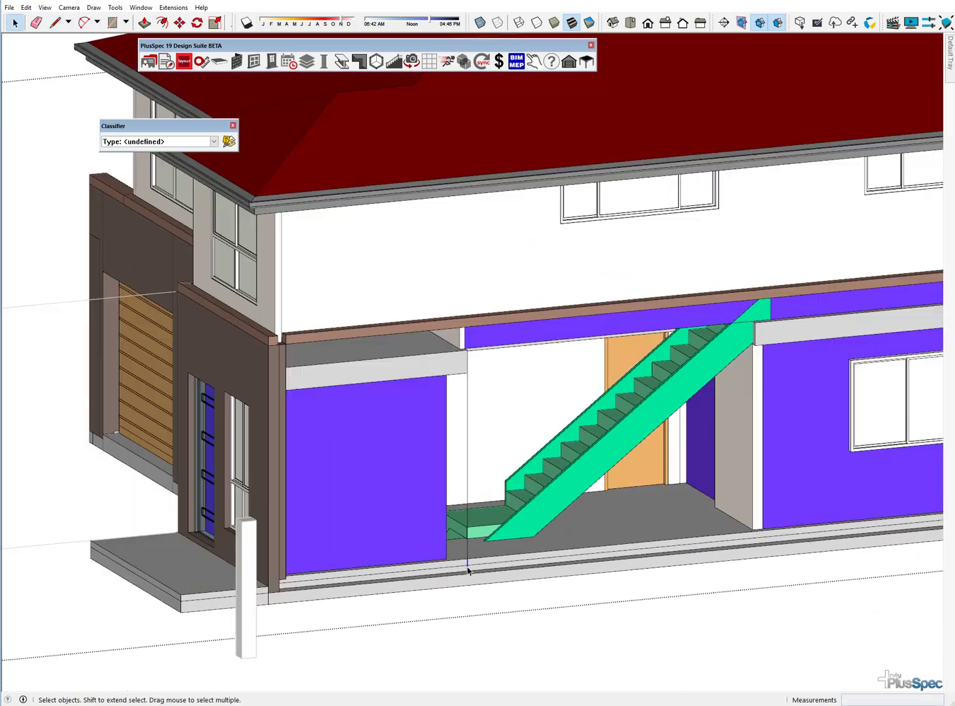
pyautogui.moveTo(467, 571); pyautogui.dragTo(462, 482, button='middle')
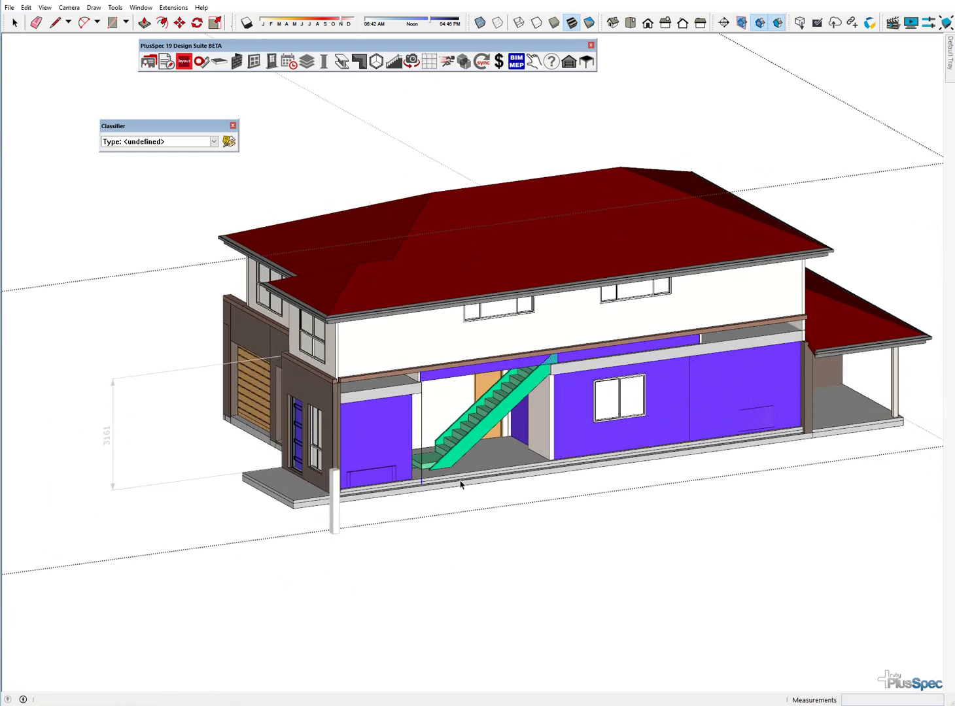
# Start the PlusSpec Wall Tool with a wall height of 2740 mm and the Masonry Veneer construction type
pyautogui.click(237, 61)
pyautogui.click(448, 113)
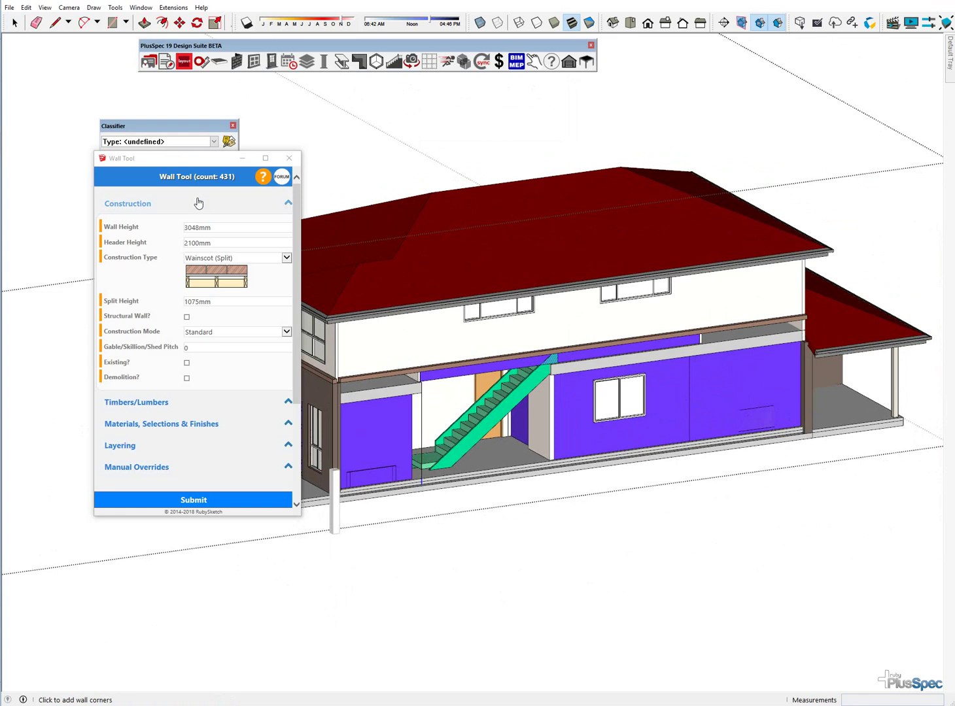
pyautogui.moveTo(211, 227); pyautogui.dragTo(182, 228)
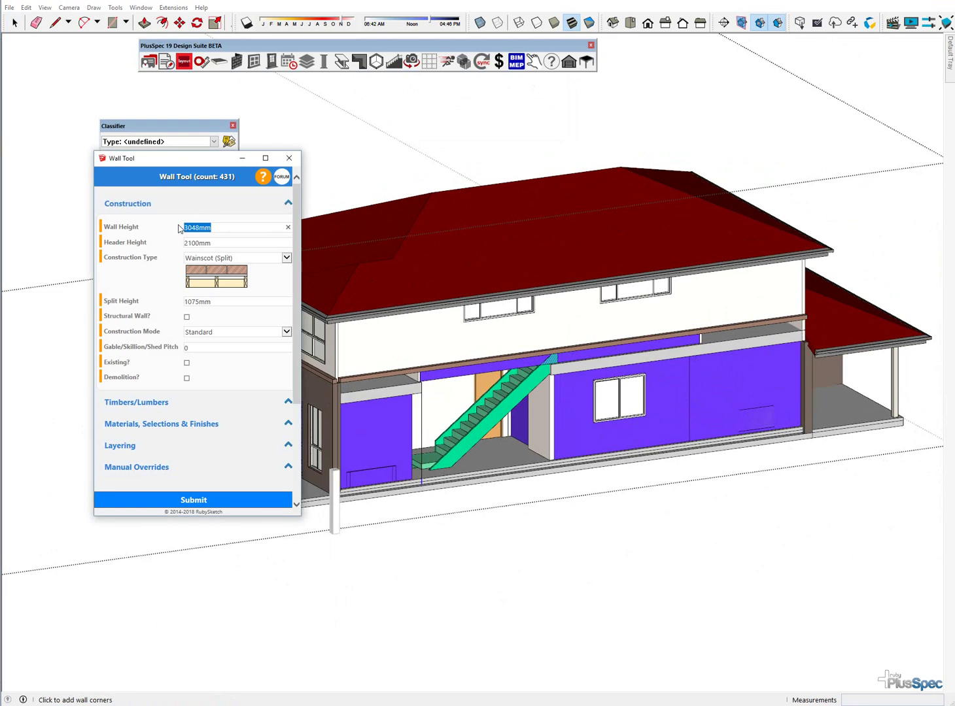
pyautogui.write('2740')
pyautogui.click(287, 258)
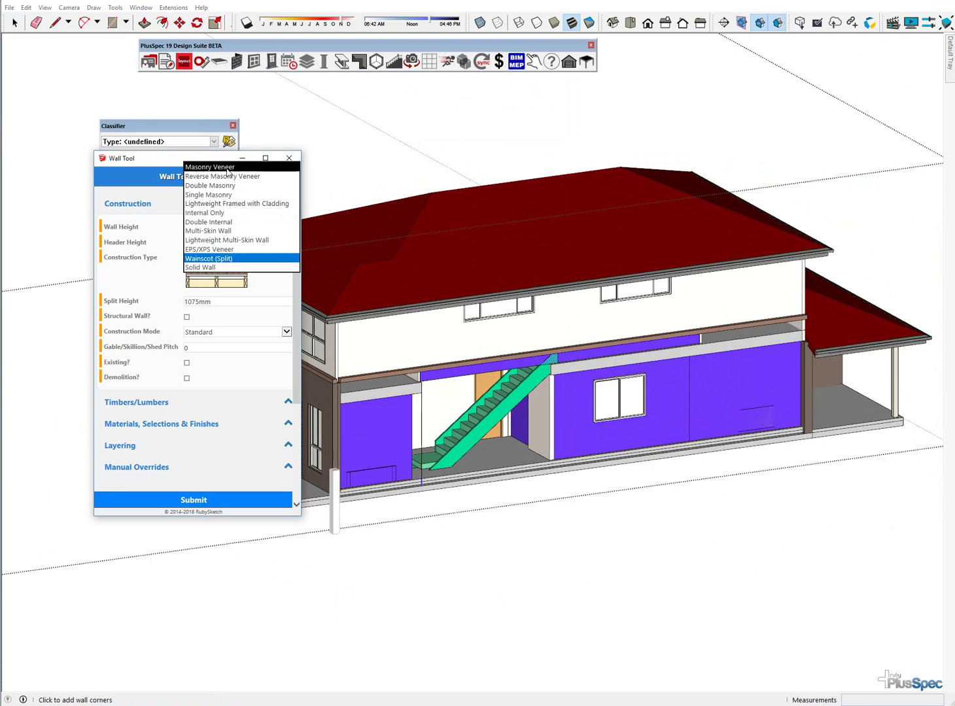
pyautogui.press('Return')
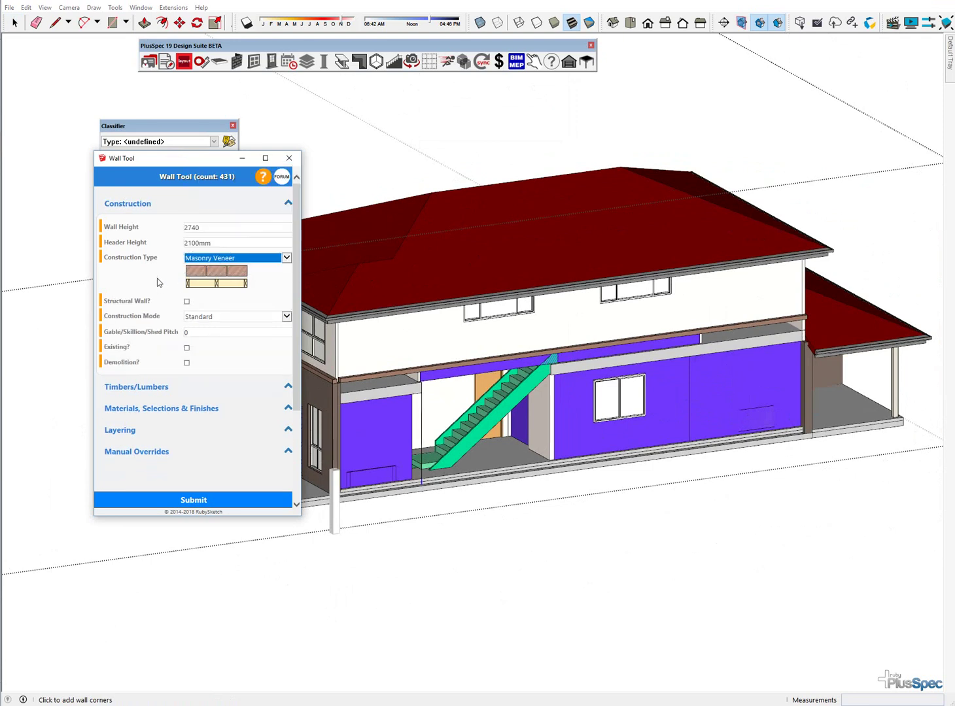
# Set the wall's External Step Down manual override to 160 mm and submit the wall settings
pyautogui.scroll(-3, 156, 275)
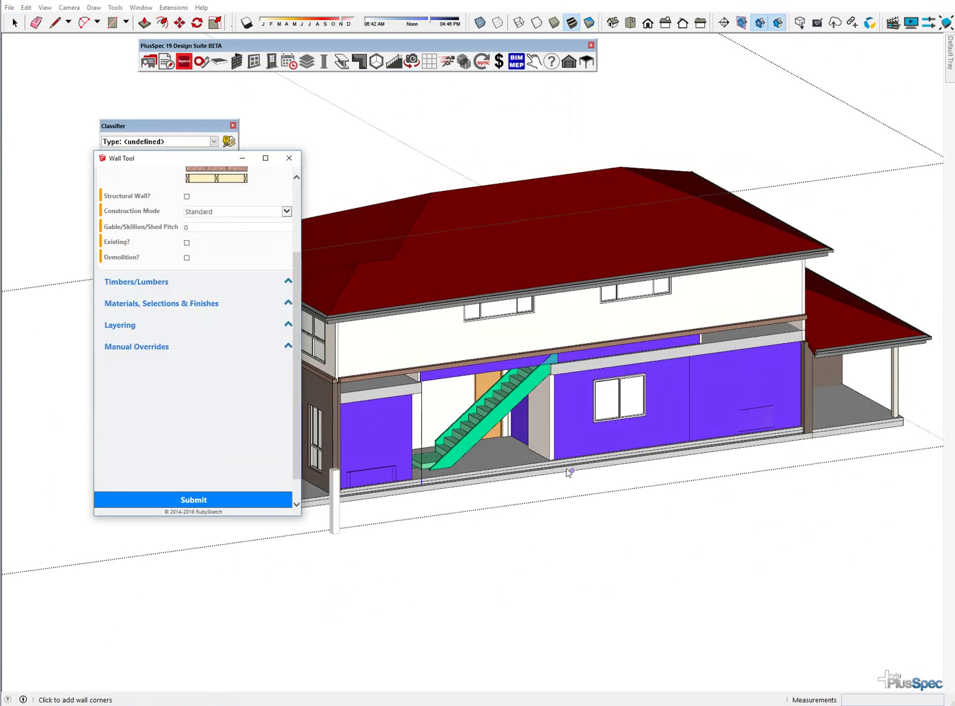
pyautogui.scroll(2, 567, 473)
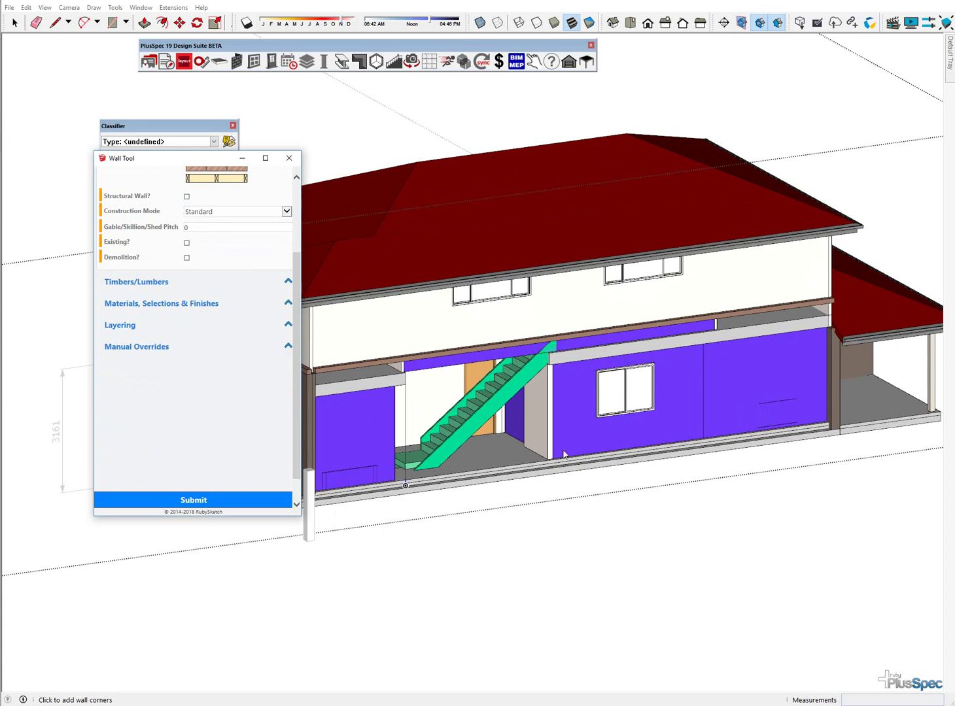
pyautogui.scroll(-2, 402, 425)
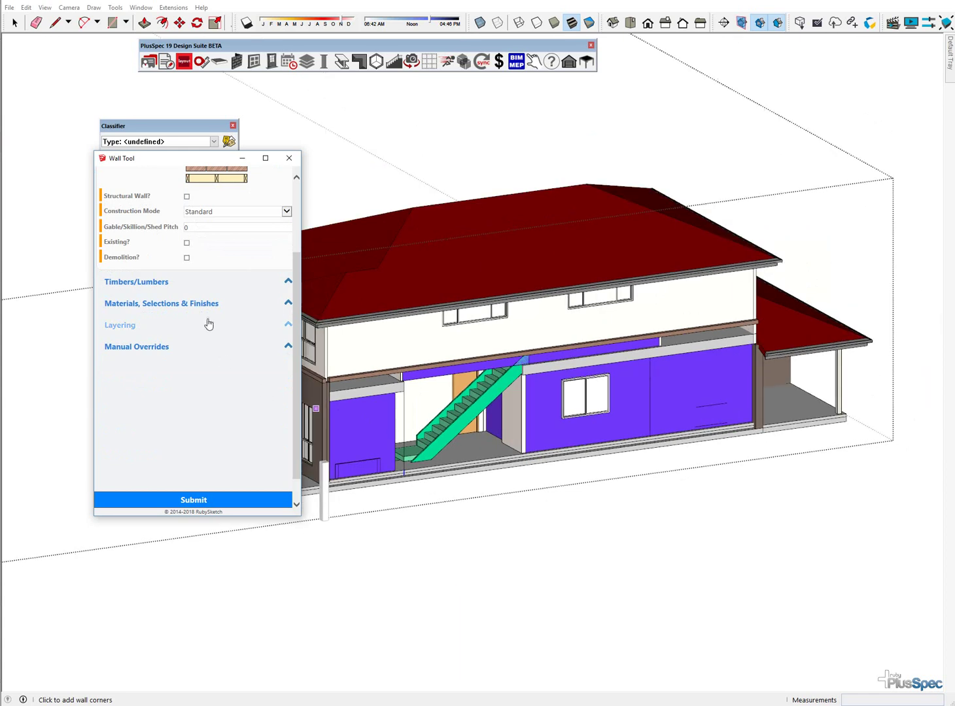
pyautogui.click(177, 348)
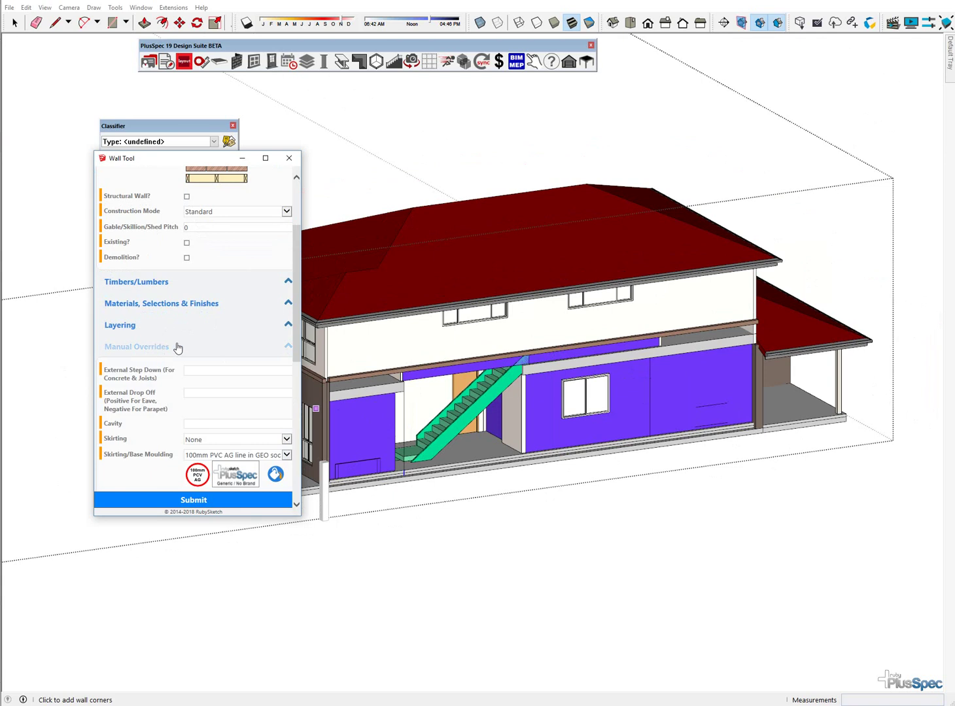
pyautogui.click(195, 371)
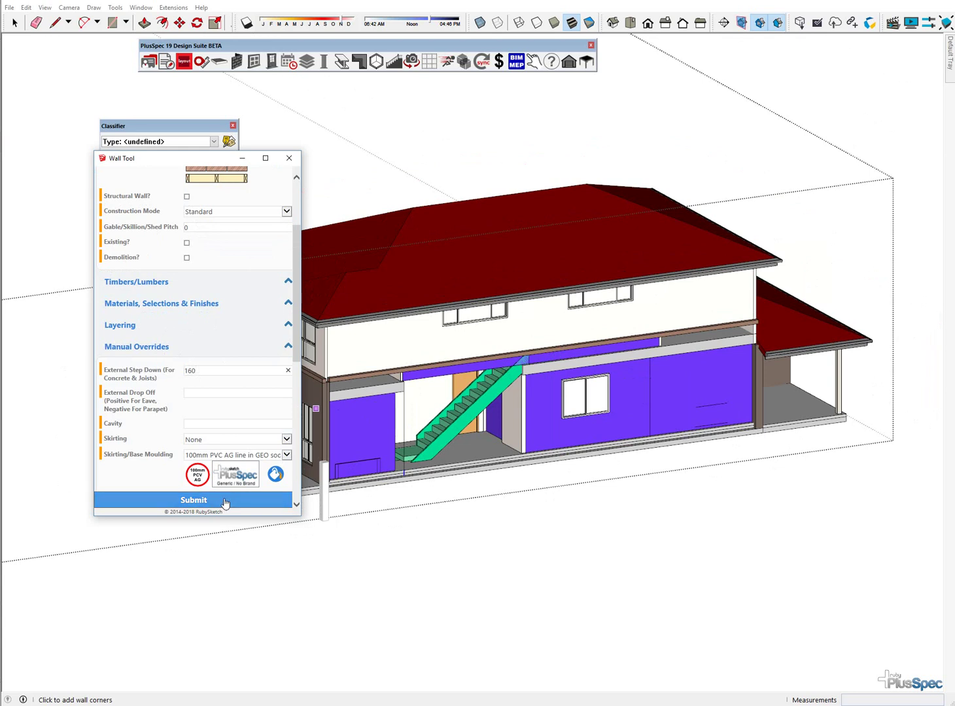
pyautogui.click(226, 501)
# Draw the masonry veneer wall along the ground-floor slab edge, from the rear column's corner to the front column's corner
pyautogui.scroll(5, 719, 432)
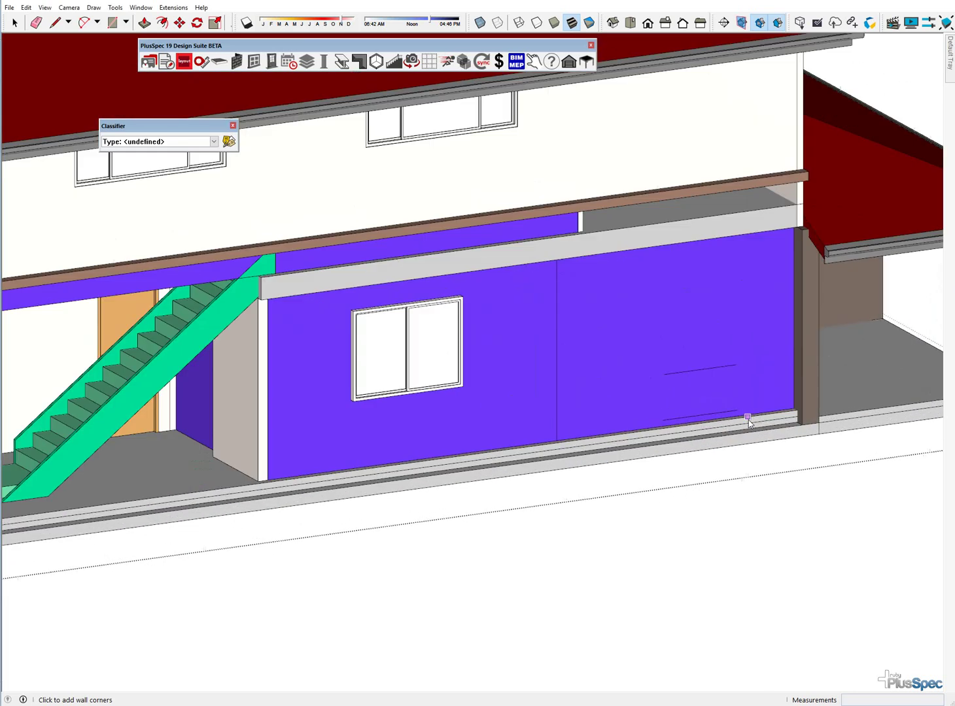
pyautogui.scroll(6, 749, 424)
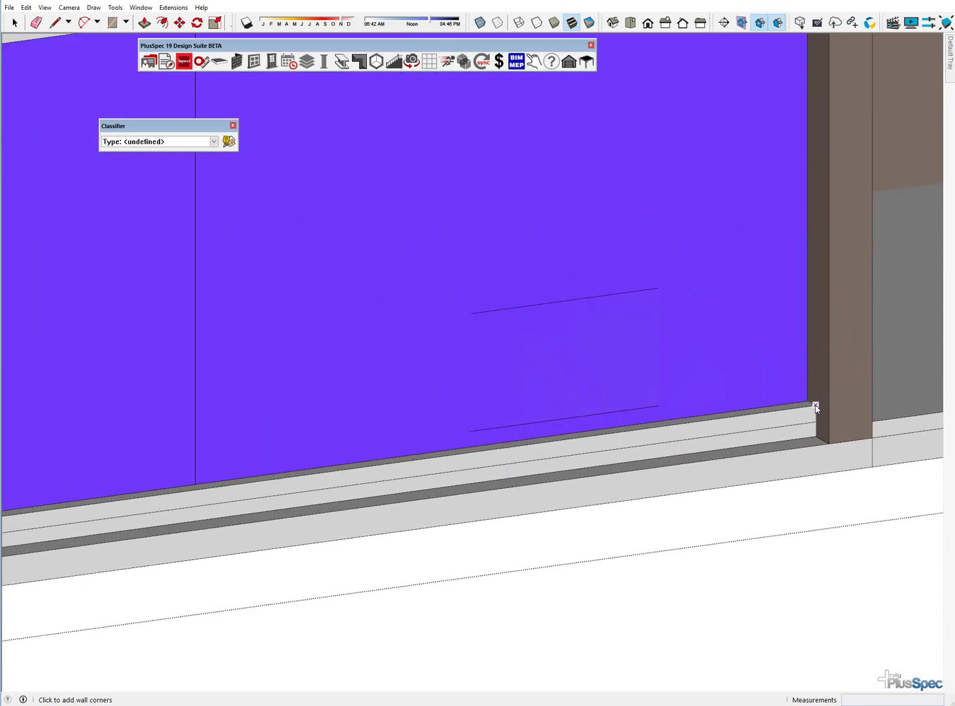
pyautogui.scroll(-10, 815, 408)
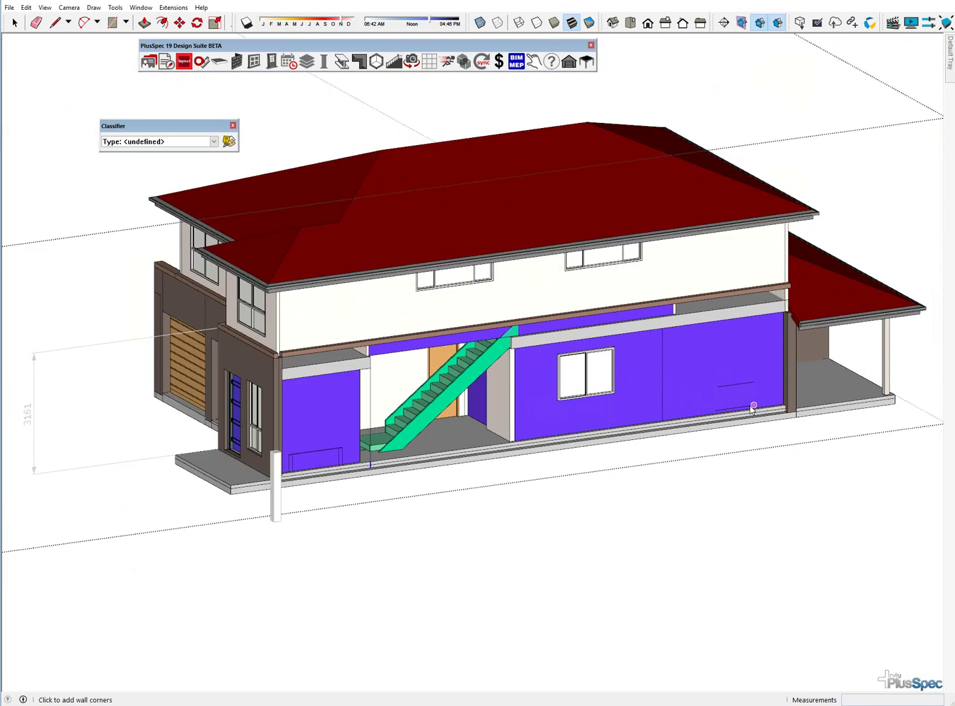
pyautogui.moveTo(466, 406)
pyautogui.mouseDown(button='middle')
pyautogui.moveTo(433, 403)
pyautogui.moveTo(448, 401)
pyautogui.mouseUp(button='middle')
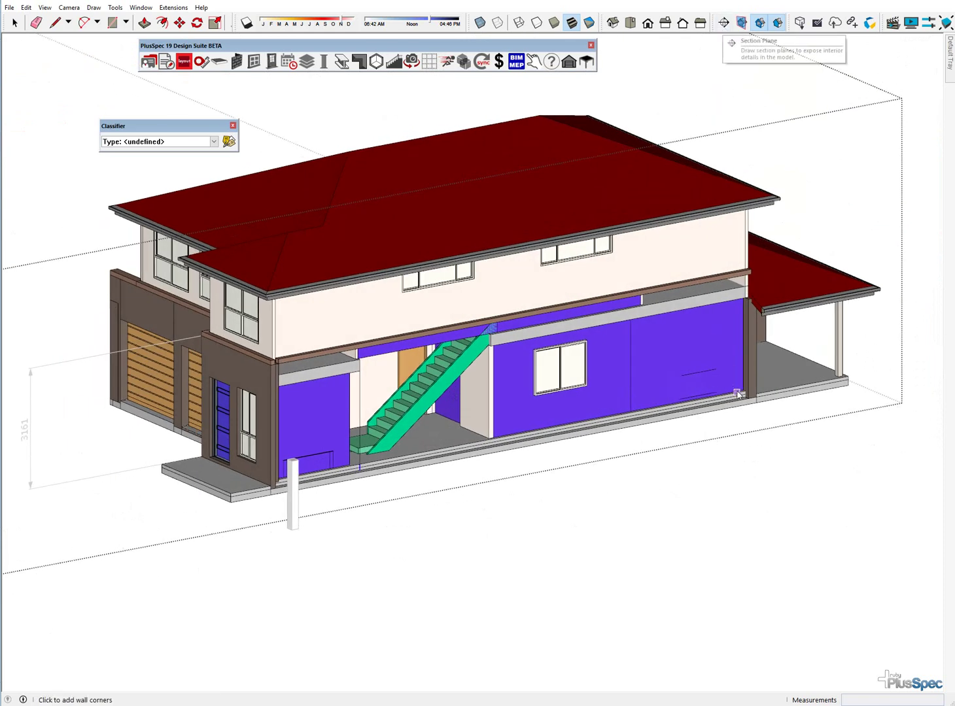
pyautogui.scroll(5, 738, 393)
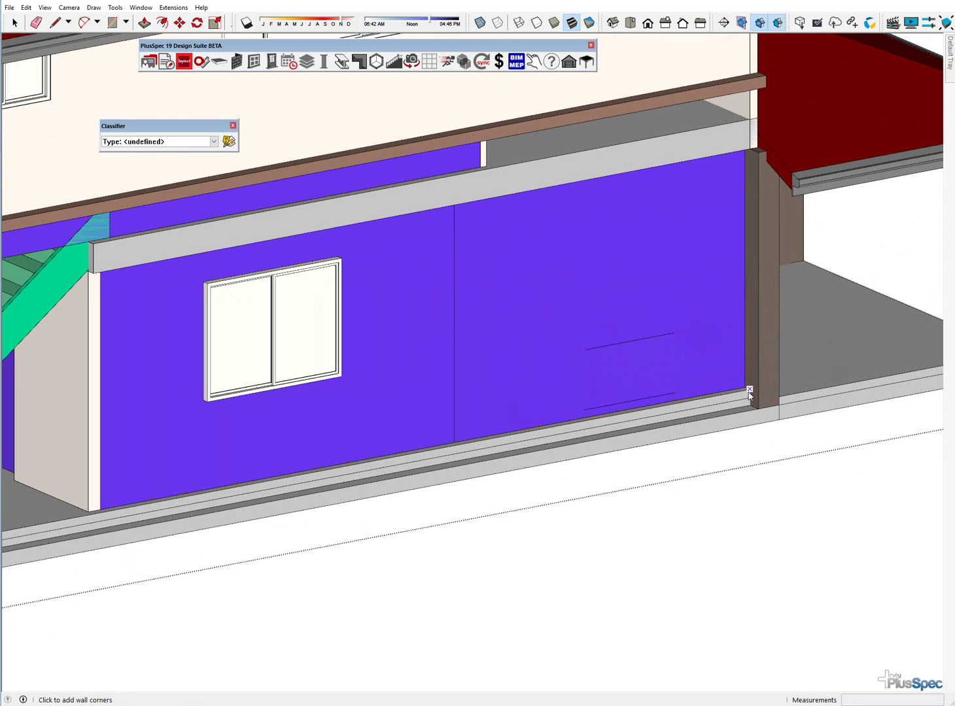
pyautogui.click(749, 393)
pyautogui.scroll(-6, 739, 398)
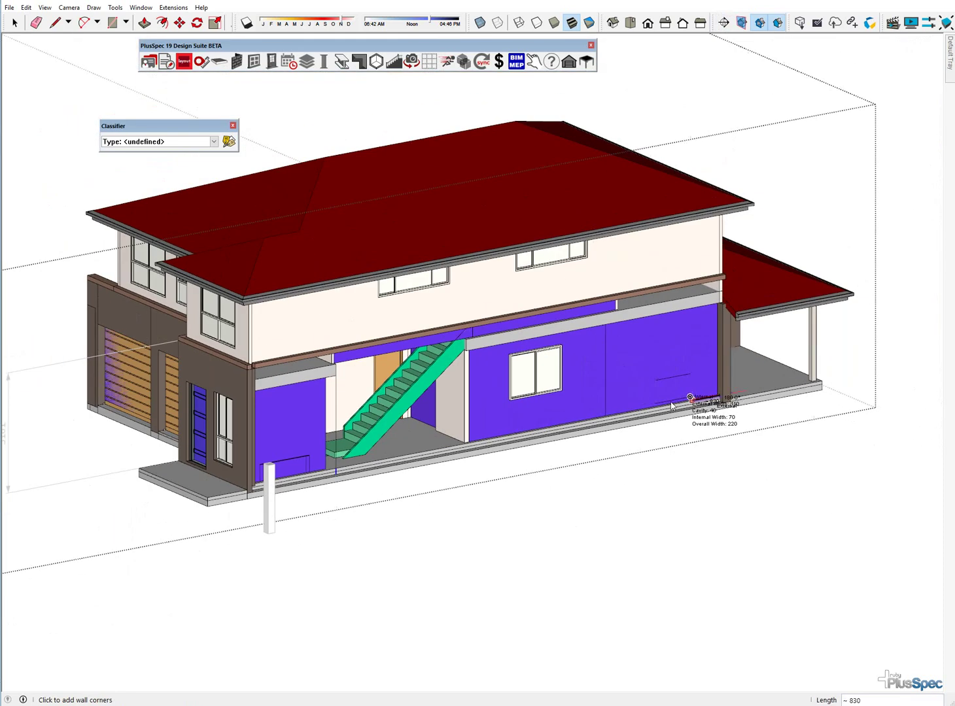
pyautogui.scroll(6, 264, 489)
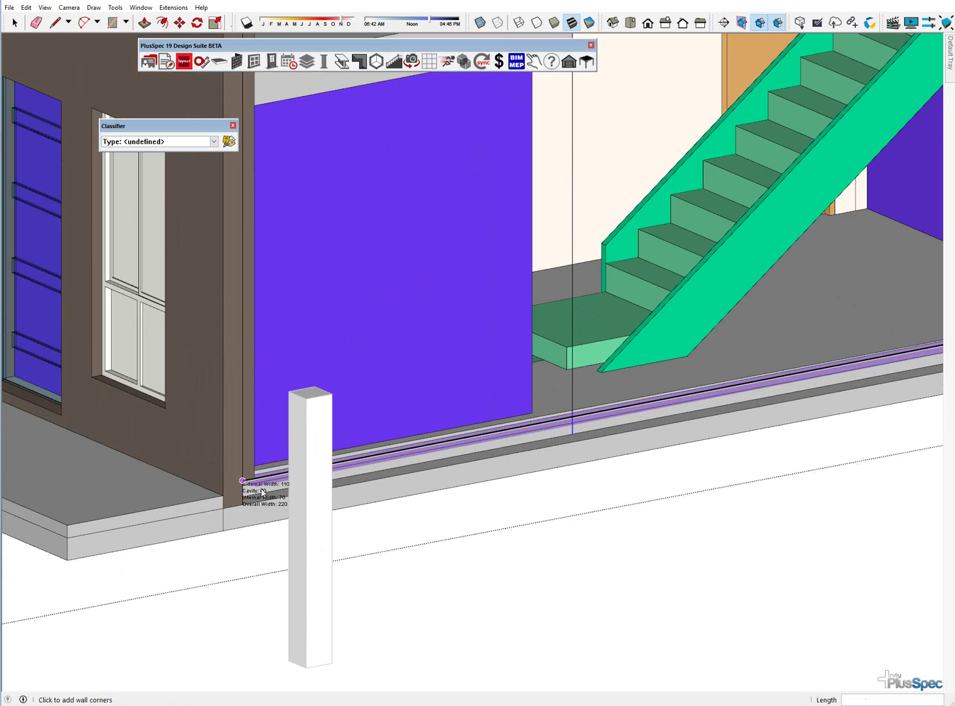
pyautogui.scroll(2, 262, 491)
pyautogui.click(249, 488)
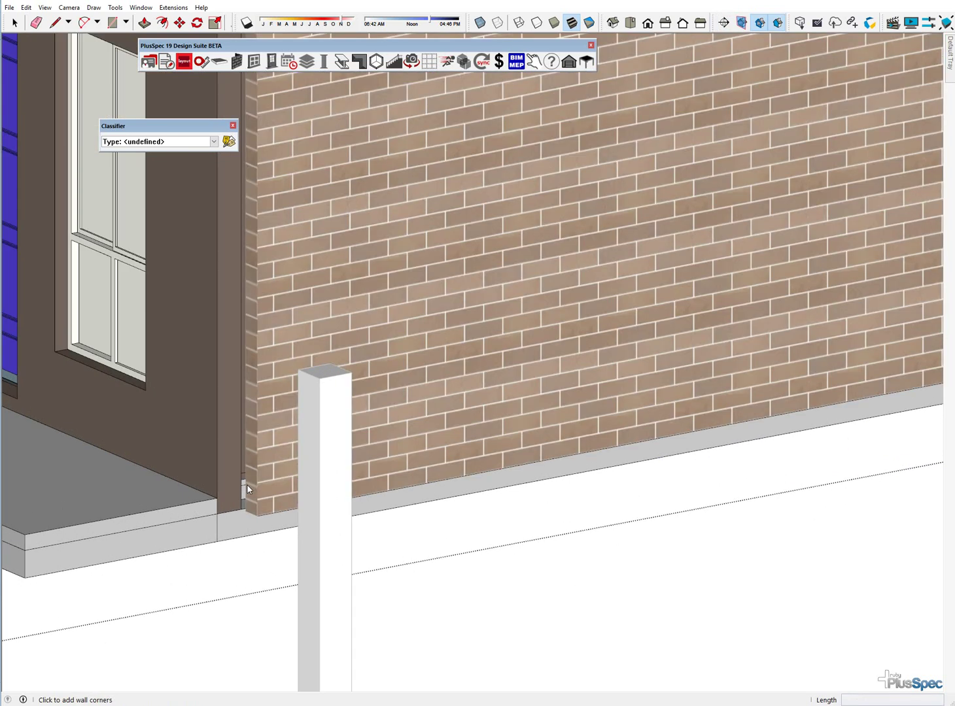
# Examine the new brick wall from the front corner and along the side of the house
pyautogui.scroll(-3, 249, 485)
pyautogui.moveTo(248, 486)
pyautogui.mouseDown(button='middle')
pyautogui.moveTo(354, 439)
pyautogui.moveTo(496, 406)
pyautogui.moveTo(654, 406)
pyautogui.moveTo(516, 422)
pyautogui.moveTo(548, 421)
pyautogui.moveTo(559, 433)
pyautogui.mouseUp(button='middle')
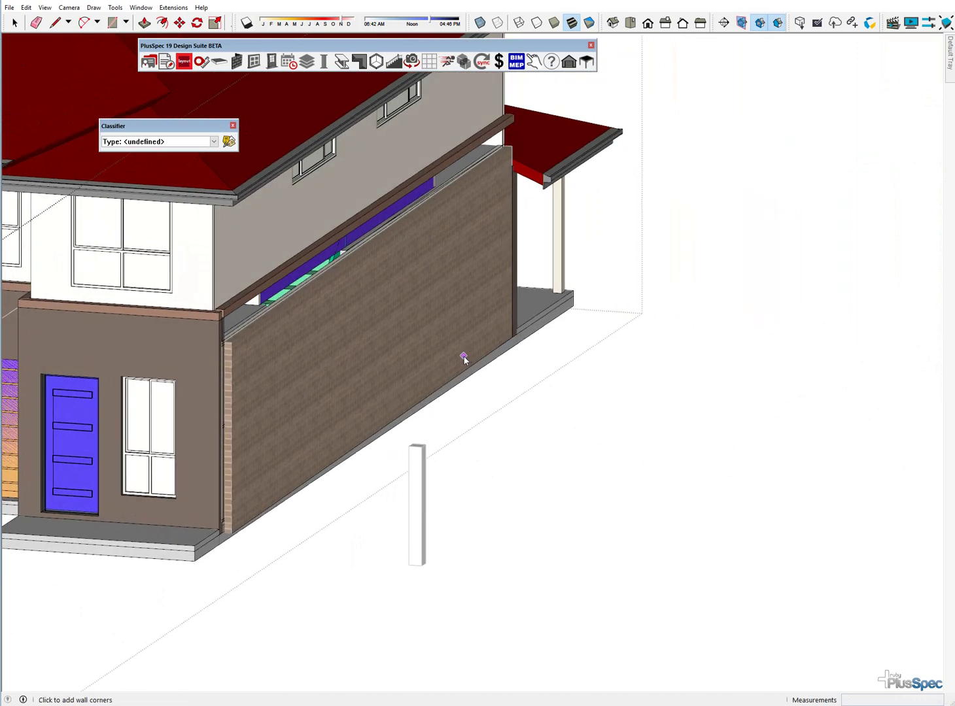
pyautogui.moveTo(463, 357); pyautogui.dragTo(418, 359, button='middle')
pyautogui.moveTo(512, 342)
pyautogui.mouseDown(button='middle')
pyautogui.moveTo(442, 324)
pyautogui.moveTo(390, 344)
pyautogui.mouseUp(button='middle')
pyautogui.scroll(-2, 390, 343)
pyautogui.moveTo(470, 356); pyautogui.dragTo(343, 351, button='middle')
pyautogui.scroll(-4, 526, 366)
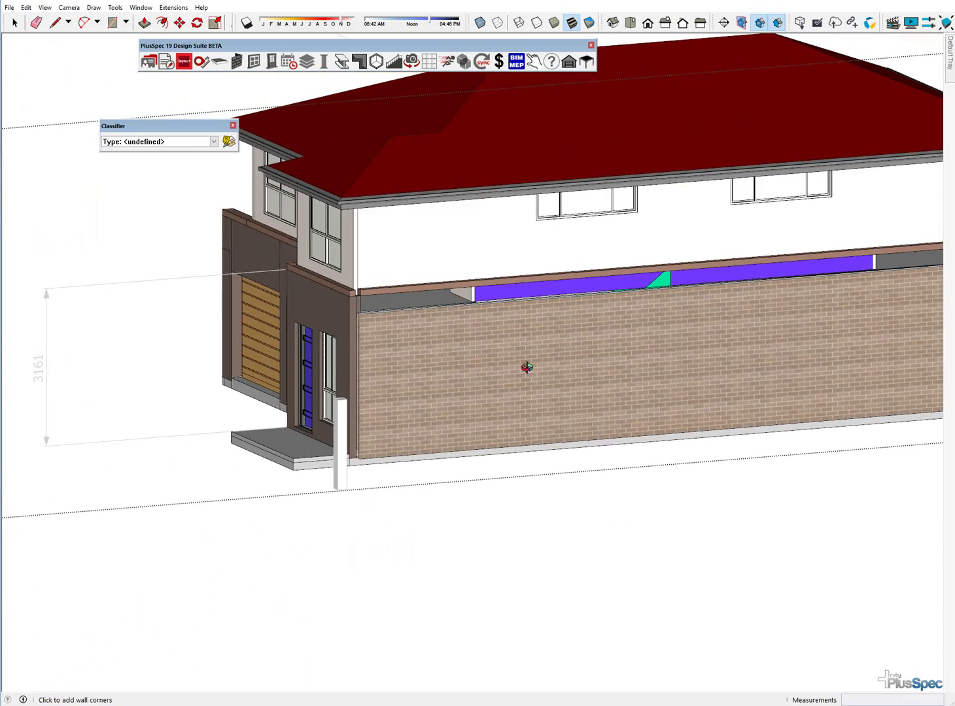
pyautogui.moveTo(526, 367); pyautogui.dragTo(375, 400, button='middle')
pyautogui.scroll(3, 363, 443)
# Unhide all hidden geometry in the model
pyautogui.press('space')
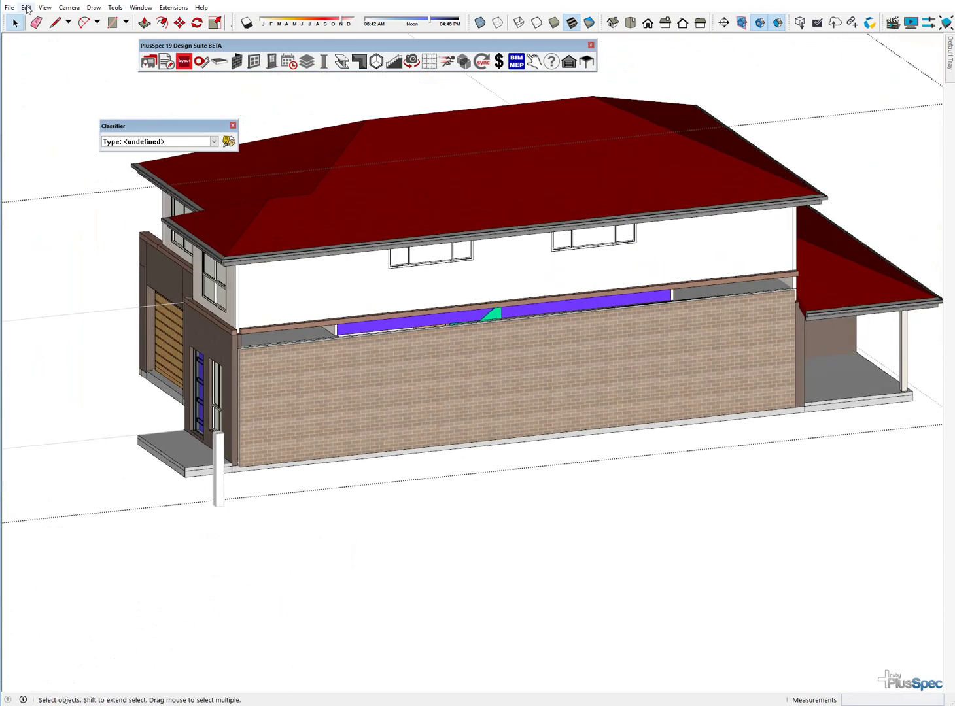
pyautogui.click(44, 8)
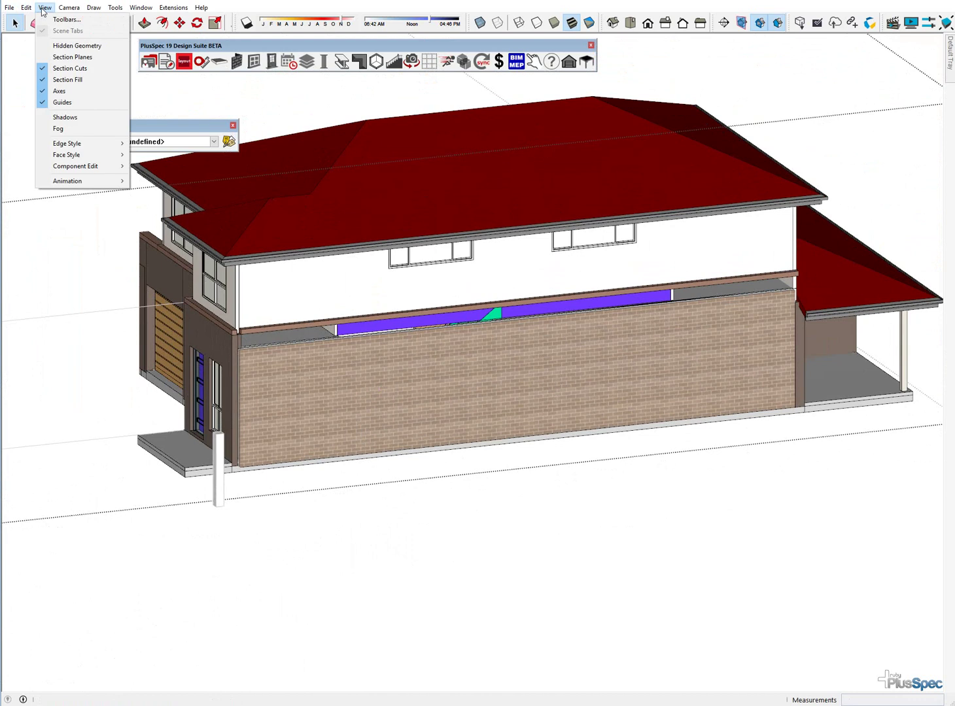
pyautogui.moveTo(29, 11)
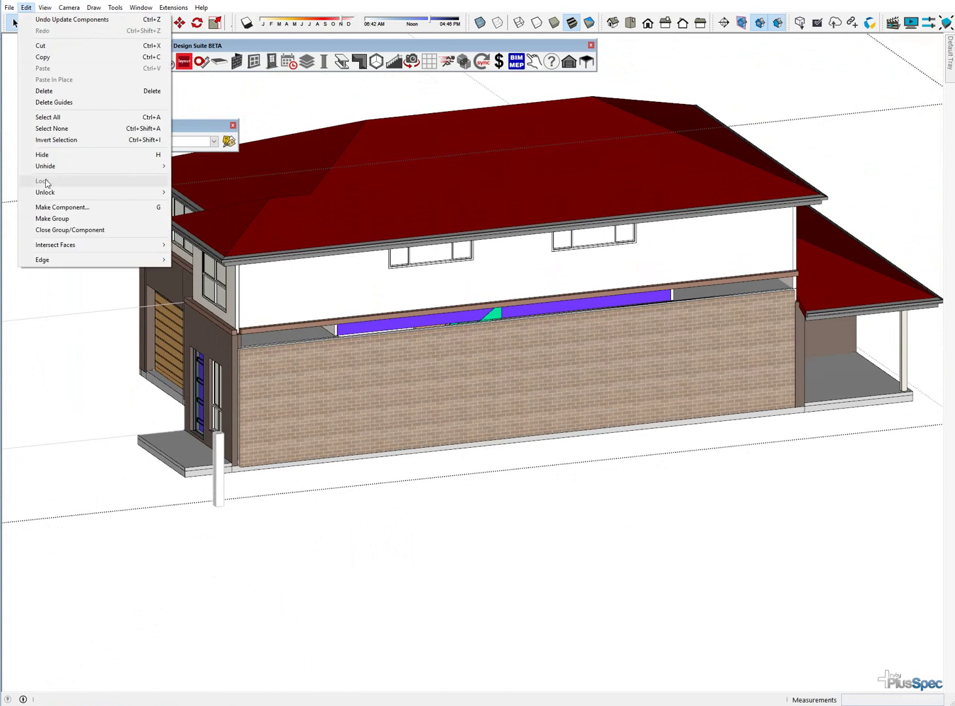
pyautogui.moveTo(53, 170)
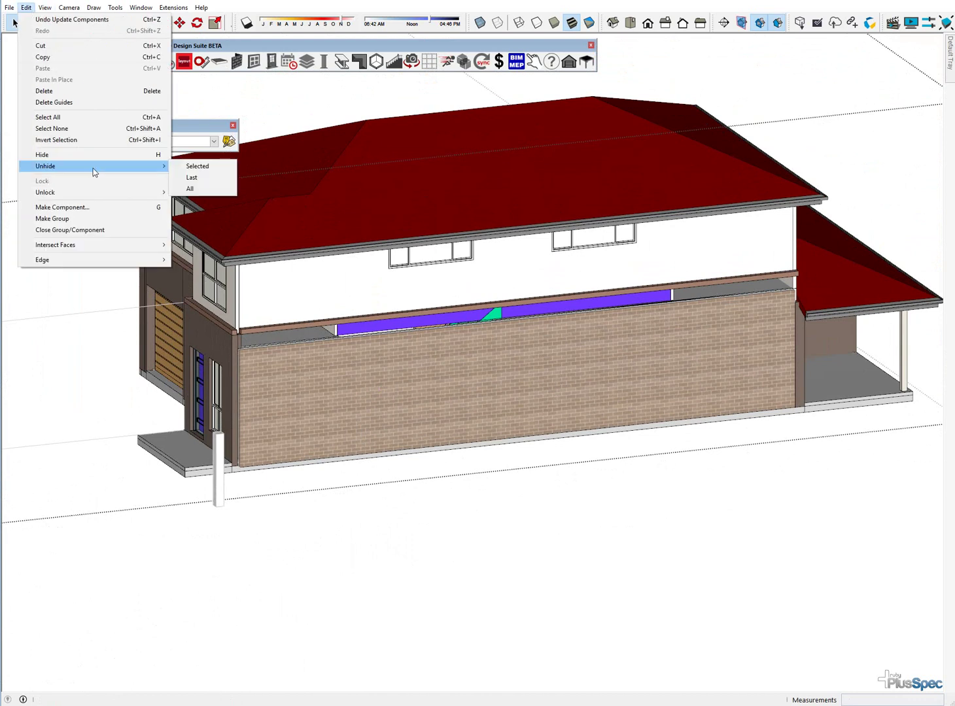
pyautogui.click(189, 187)
# Select the new ground-floor brick wall and start adding a PlusSpec window to it
pyautogui.scroll(3, 355, 399)
pyautogui.scroll(-2, 364, 391)
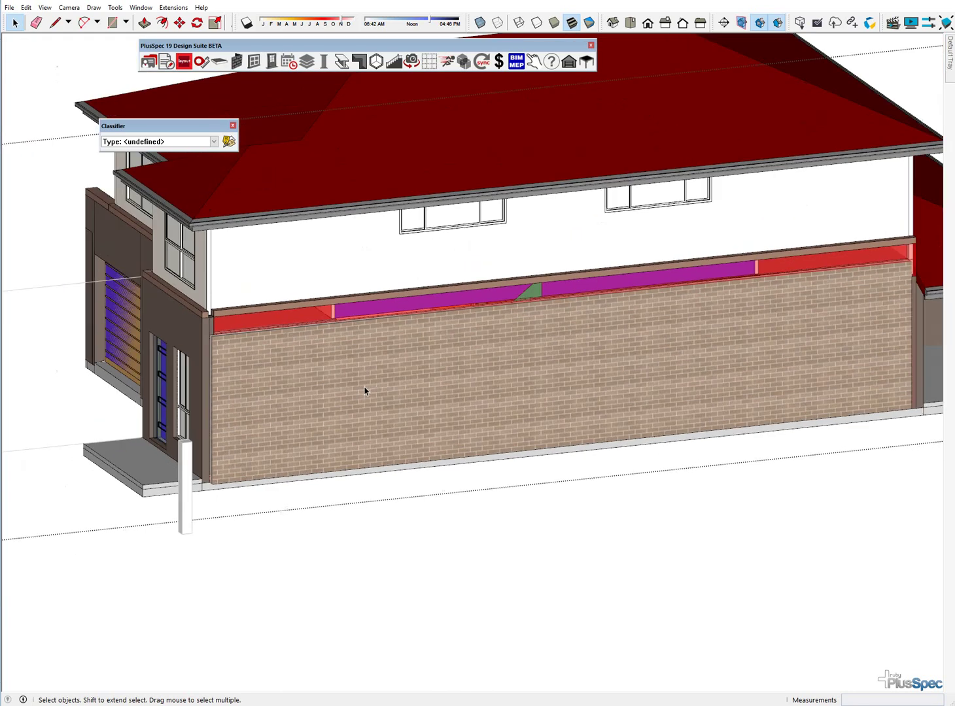
pyautogui.click(374, 393)
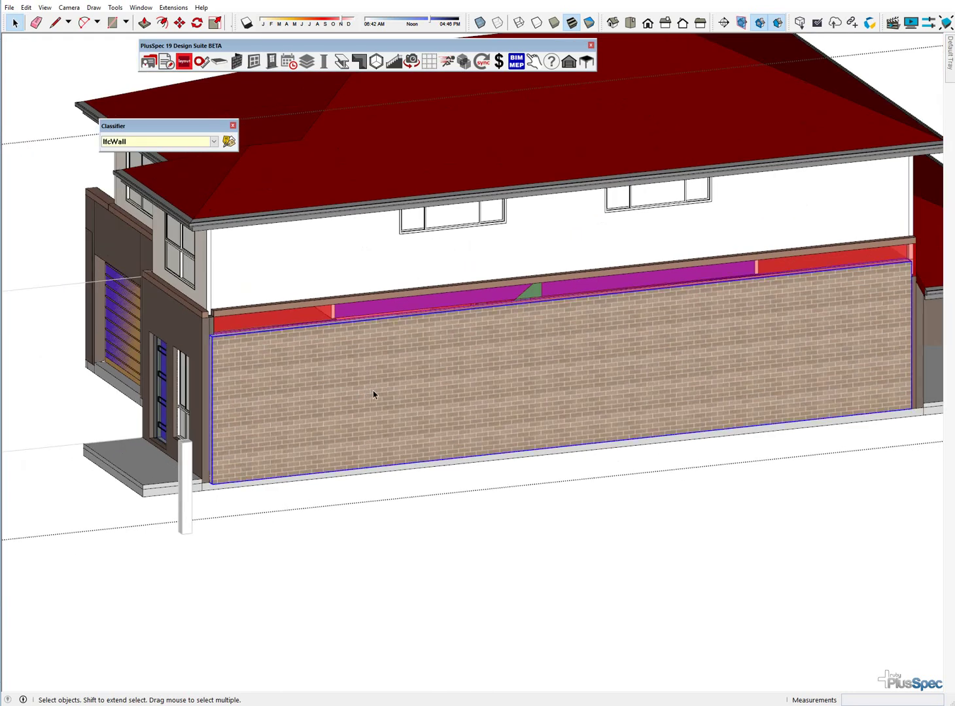
pyautogui.rightClick(374, 390)
pyautogui.moveTo(418, 584)
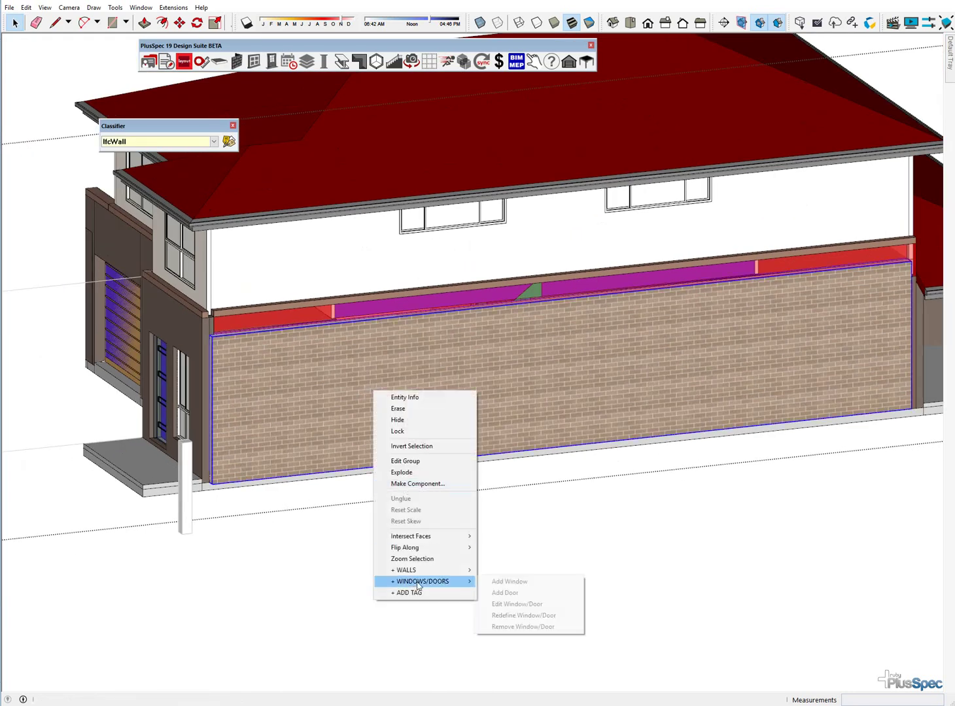
pyautogui.click(502, 582)
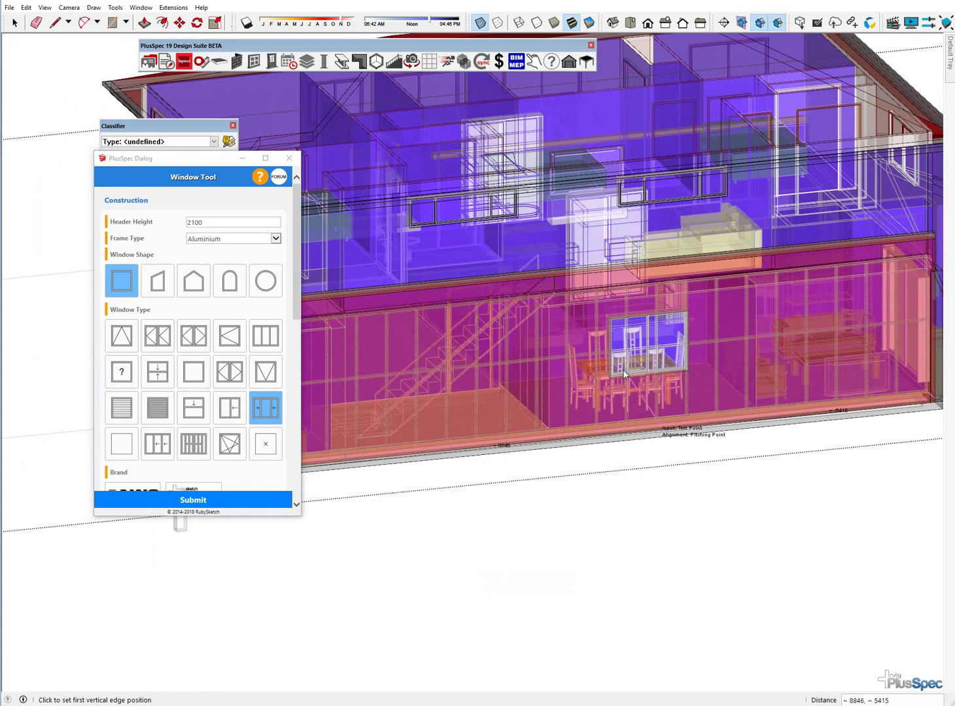
# Choose the two-panel sliding window type for the new aluminium window
pyautogui.scroll(2, 569, 402)
pyautogui.scroll(1, 627, 374)
pyautogui.moveTo(635, 376); pyautogui.dragTo(562, 409, button='middle')
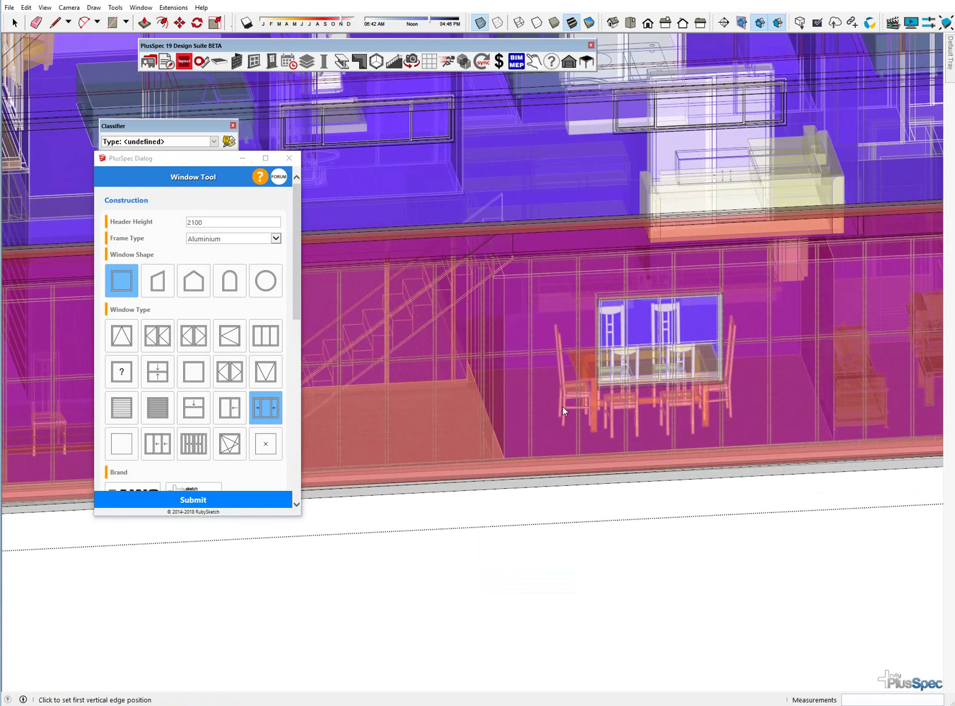
pyautogui.scroll(3, 656, 370)
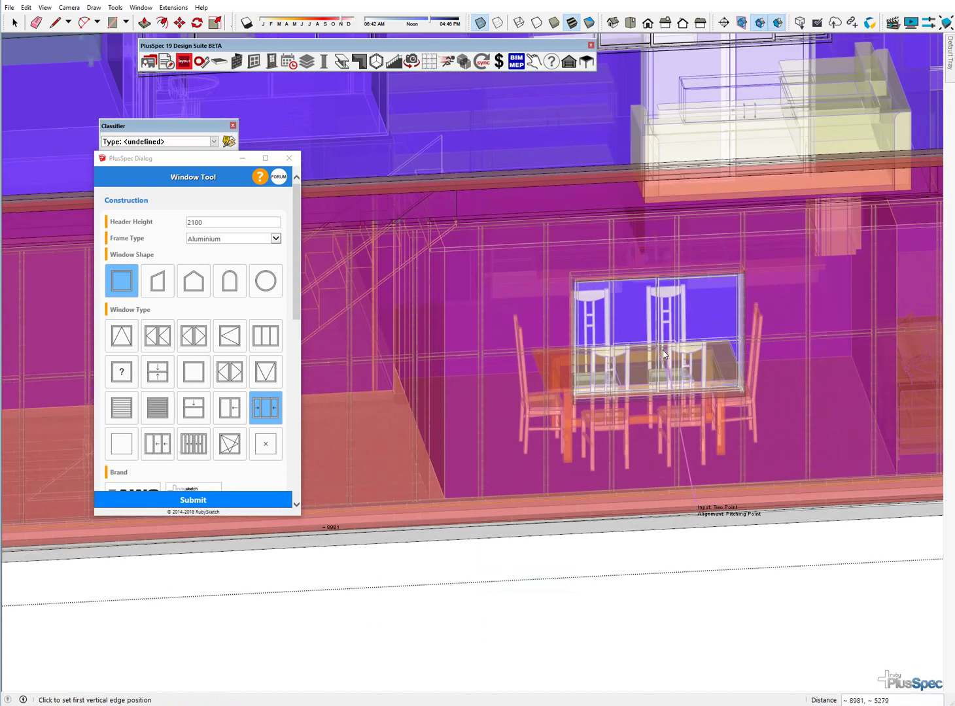
pyautogui.scroll(3, 657, 370)
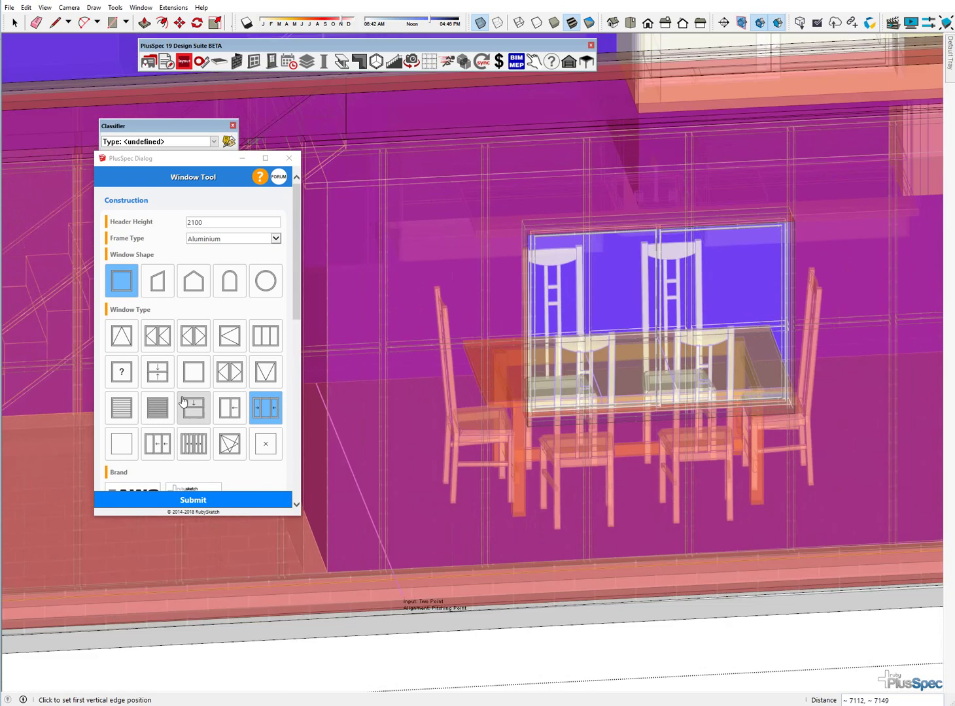
pyautogui.click(230, 407)
# Set the window height to 1200 and place the window across the width of the existing IFC window by the dining table
pyautogui.scroll(-3, 429, 426)
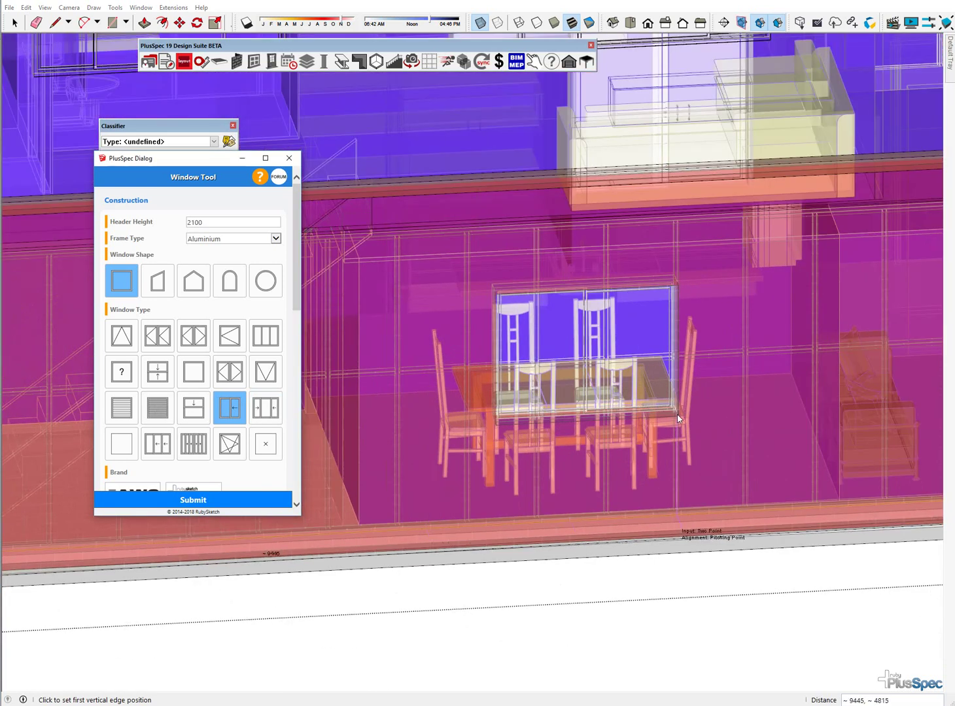
pyautogui.click(678, 416)
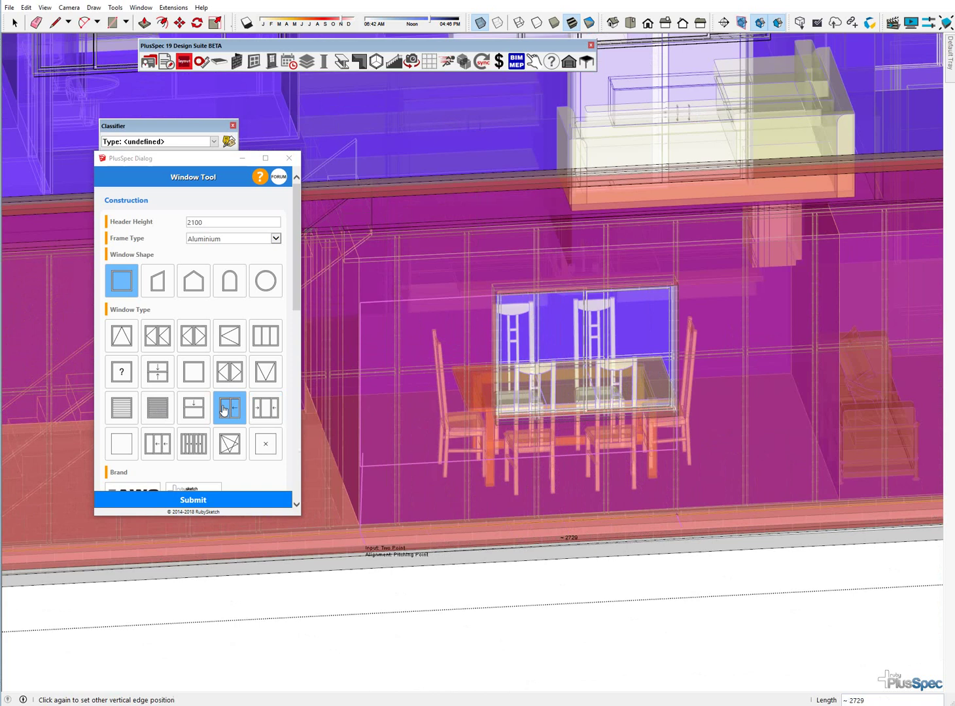
pyautogui.scroll(-3, 223, 404)
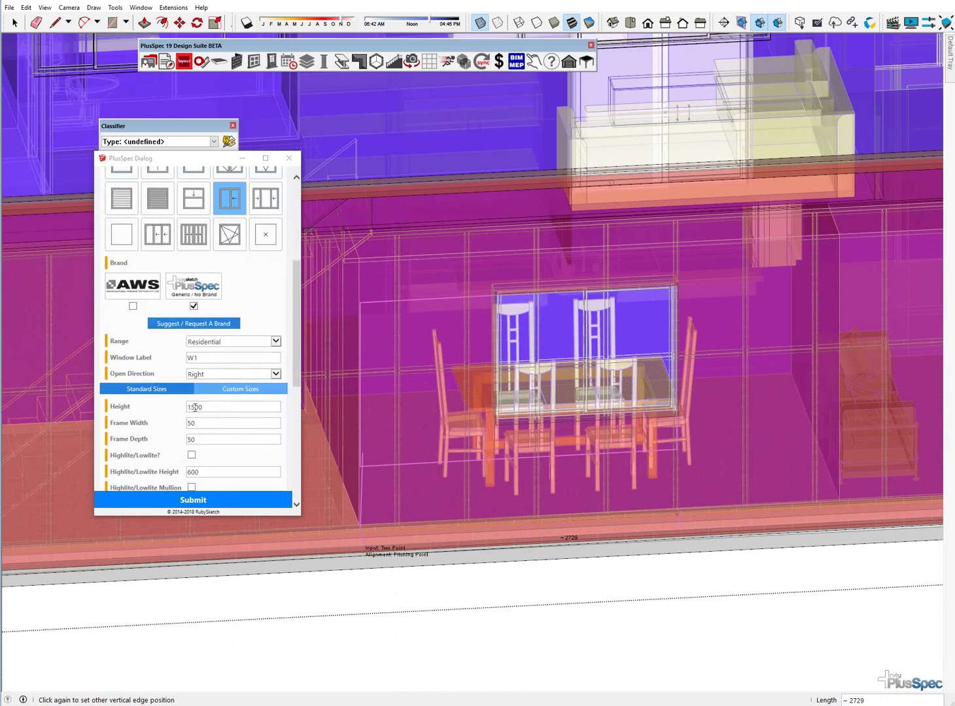
pyautogui.click(195, 407)
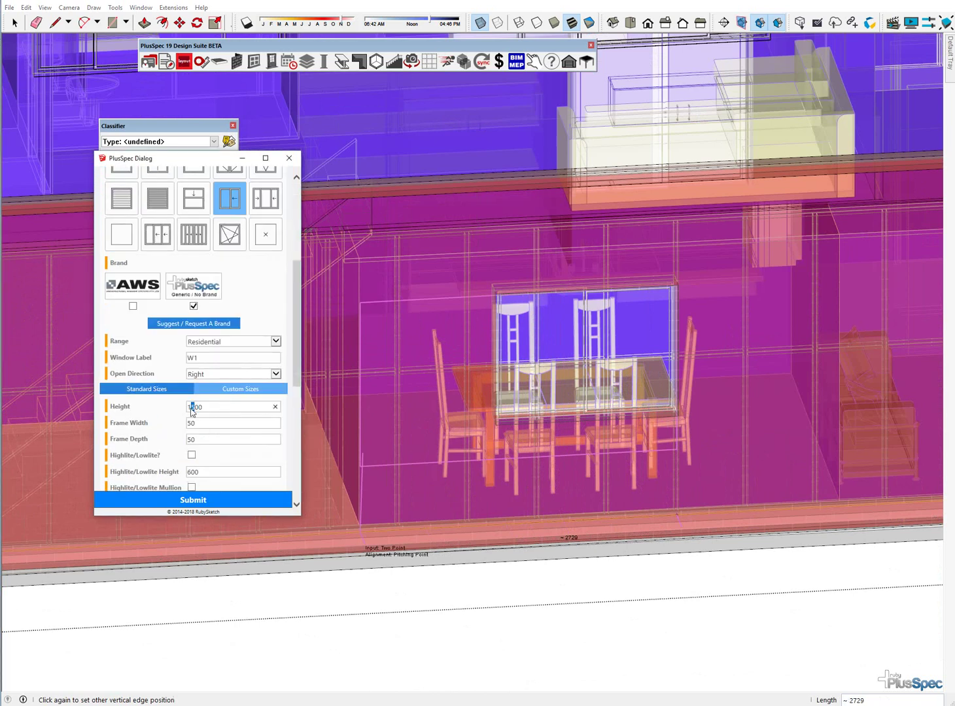
pyautogui.click(493, 429)
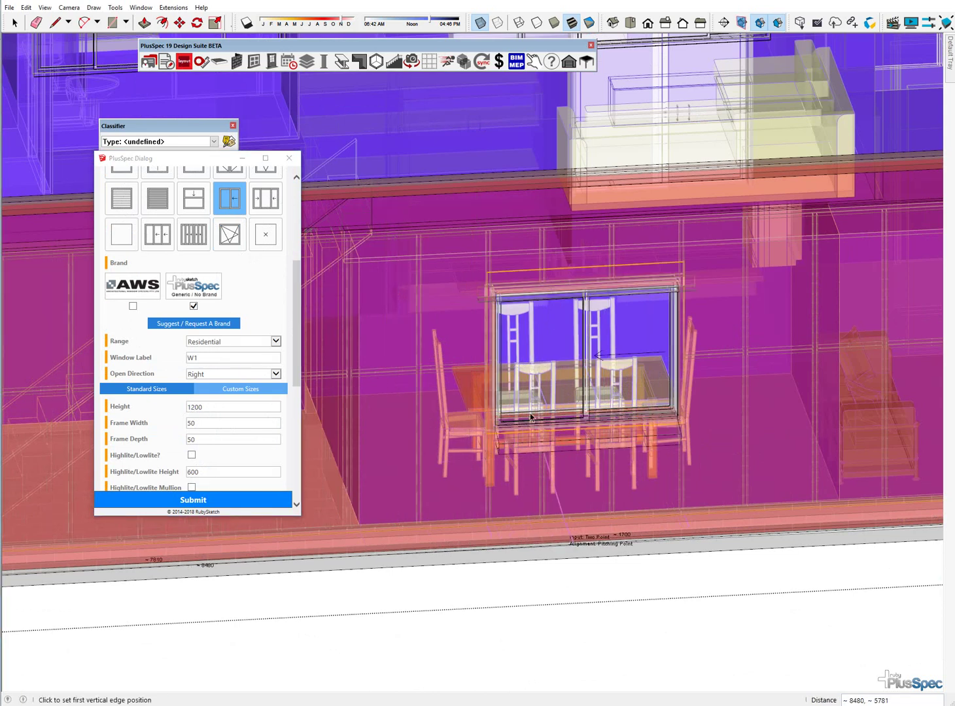
# Place a horizontal section plane just above the ground-floor slab at the front entry, cutting through the walls
pyautogui.scroll(-6, 543, 479)
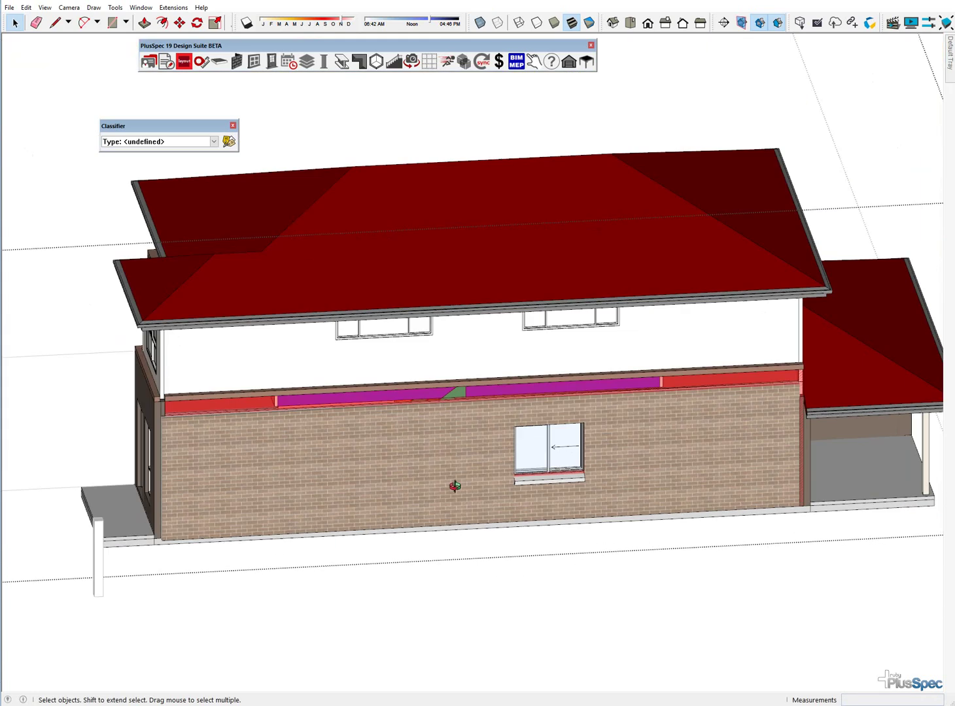
pyautogui.moveTo(450, 484); pyautogui.dragTo(521, 495, button='middle')
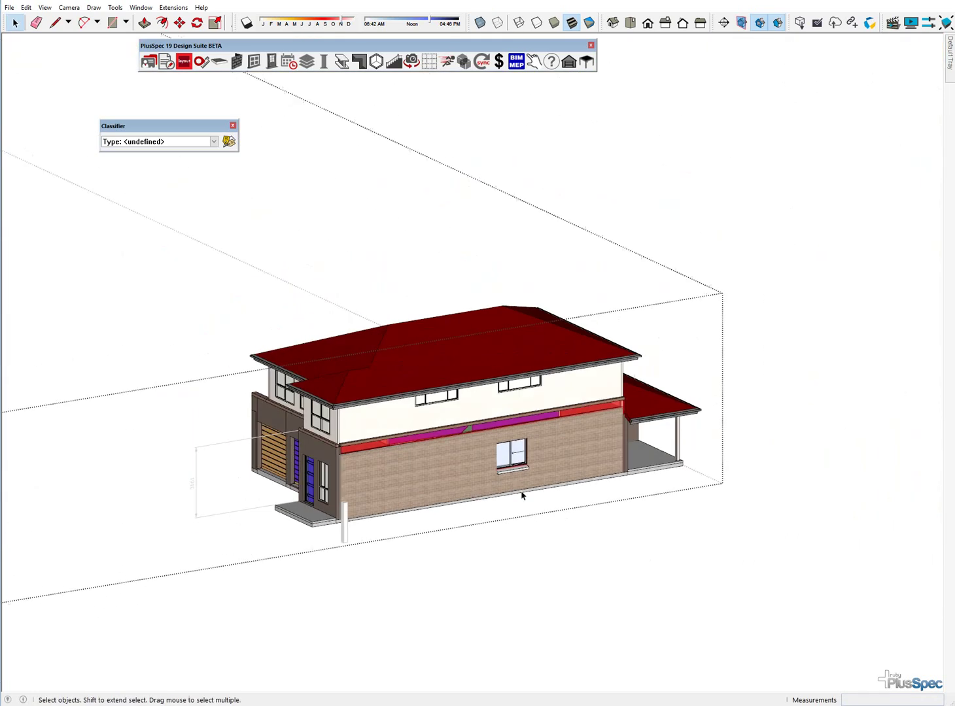
pyautogui.moveTo(499, 540); pyautogui.dragTo(554, 447, button='middle')
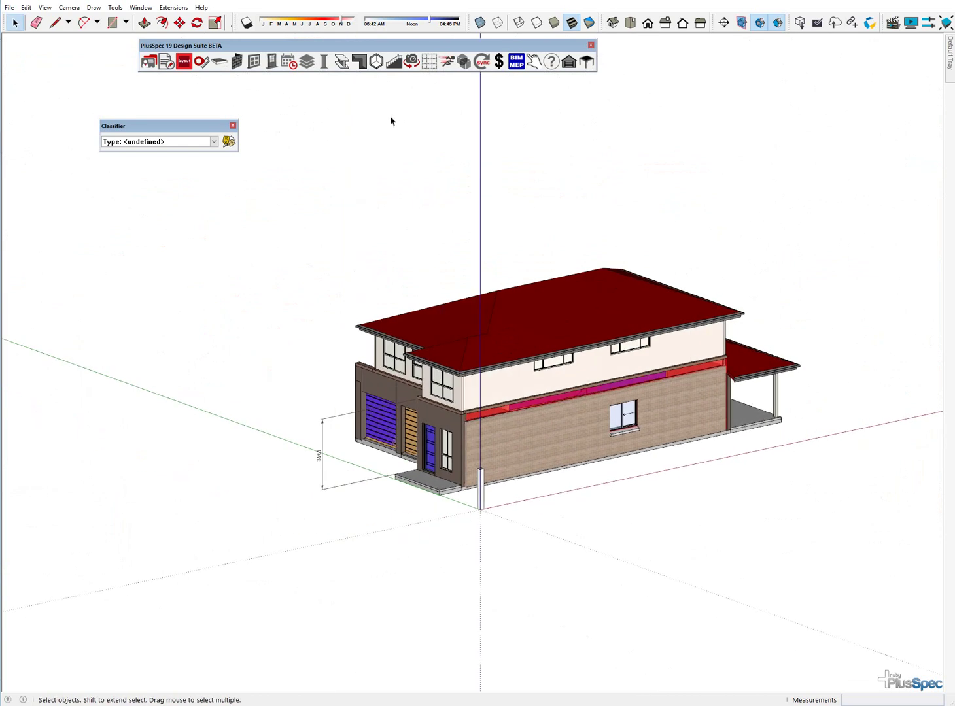
pyautogui.click(724, 23)
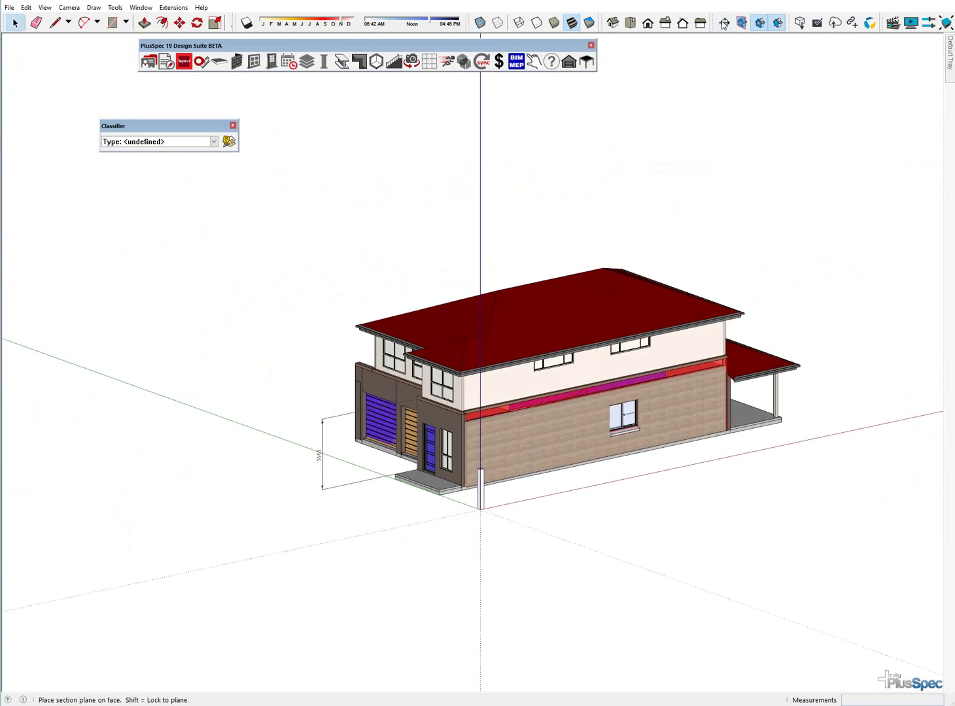
pyautogui.scroll(3, 438, 496)
pyautogui.scroll(10, 437, 497)
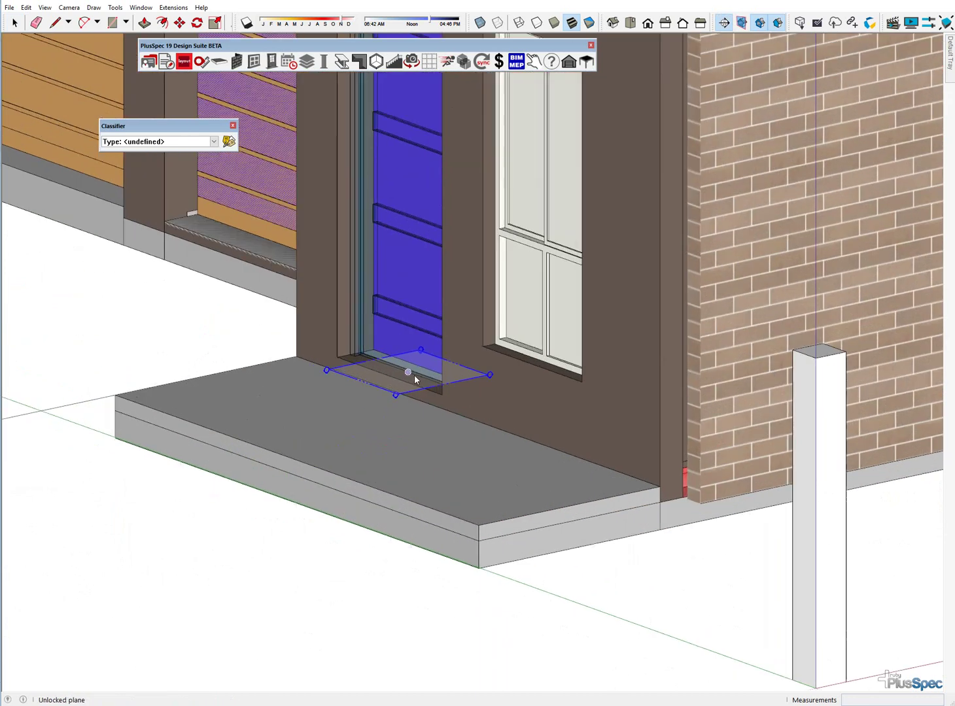
pyautogui.scroll(2, 415, 376)
pyautogui.click(414, 376)
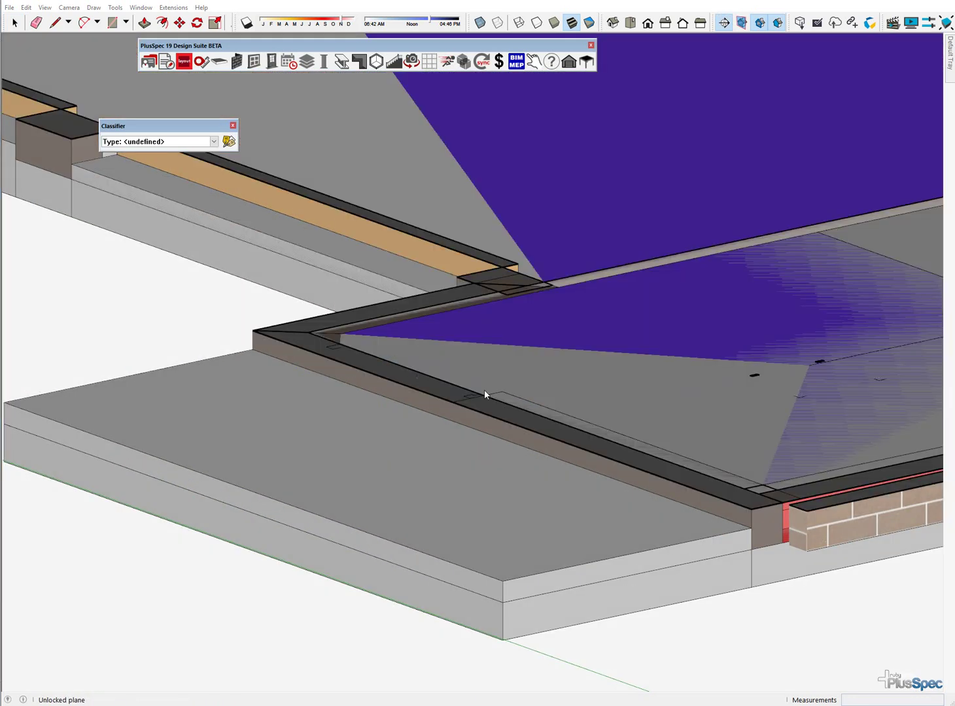